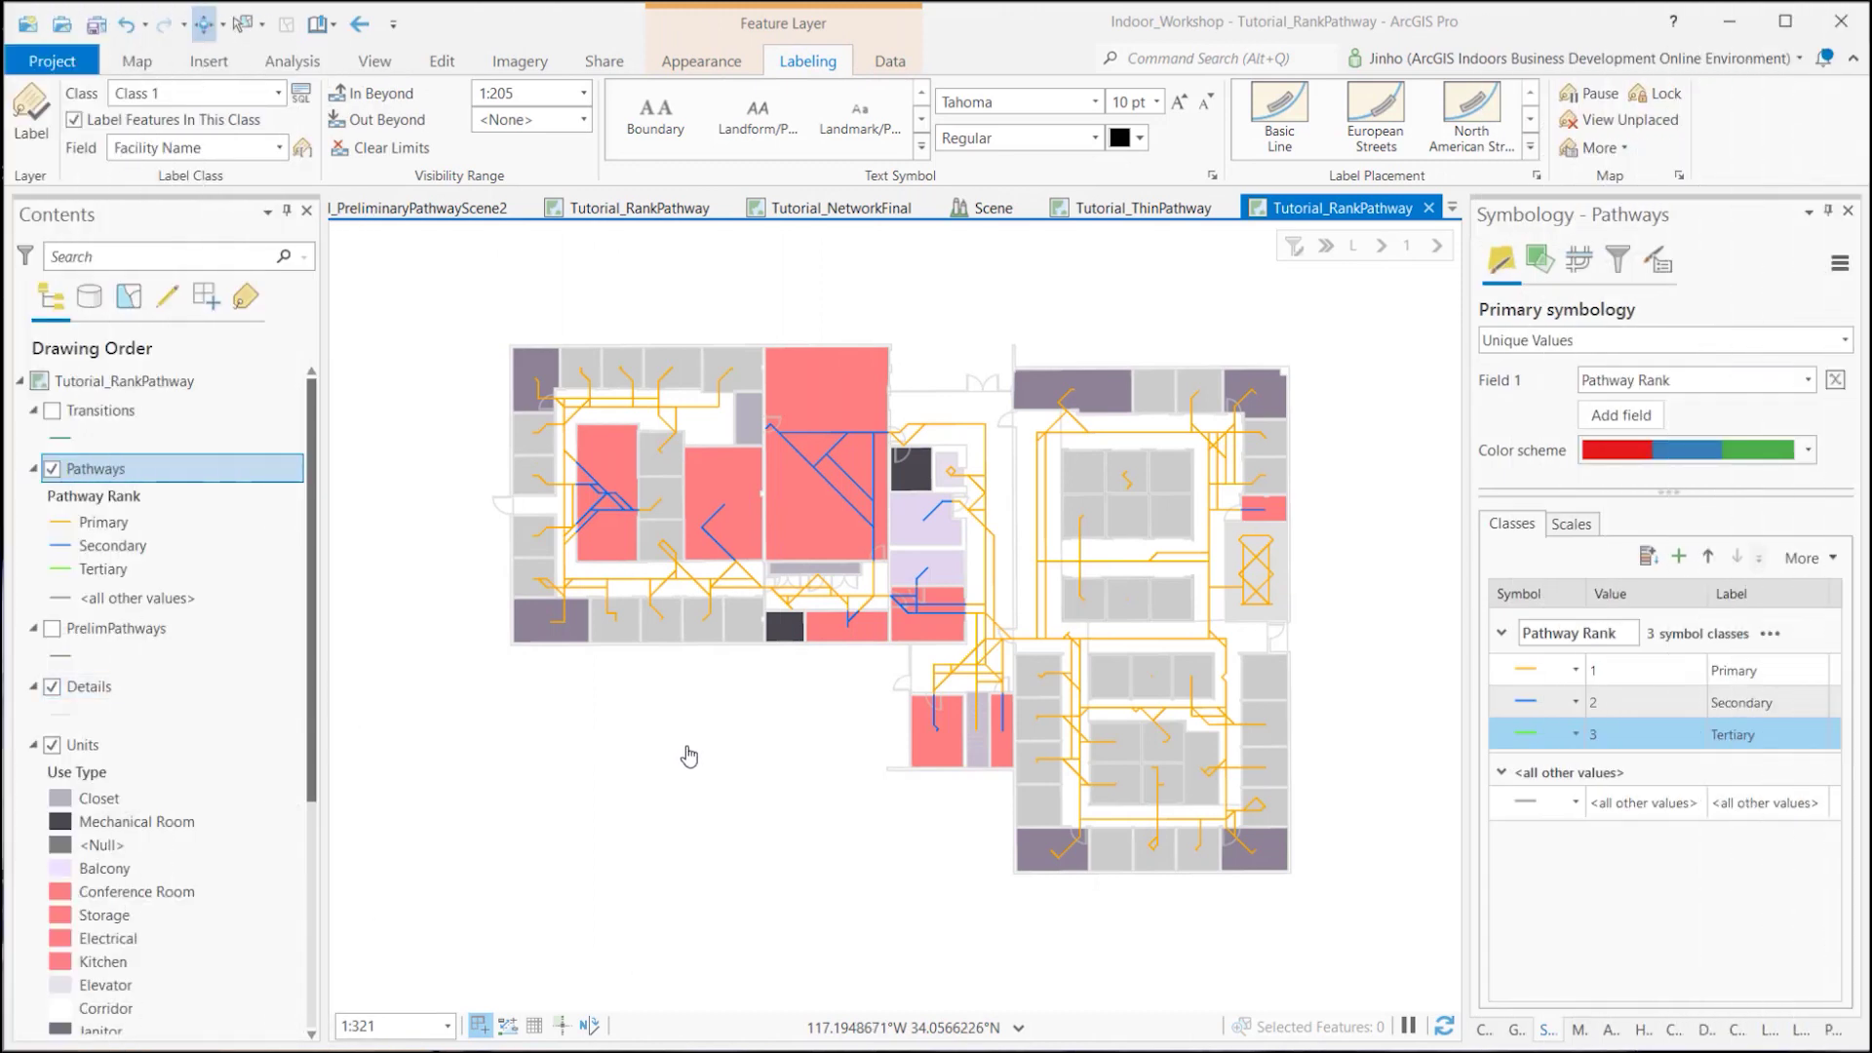
Step: Zoom the first-floor plan to about 1:205 so room labels appear, and pan across the east wing
drag(688, 758, 679, 765)
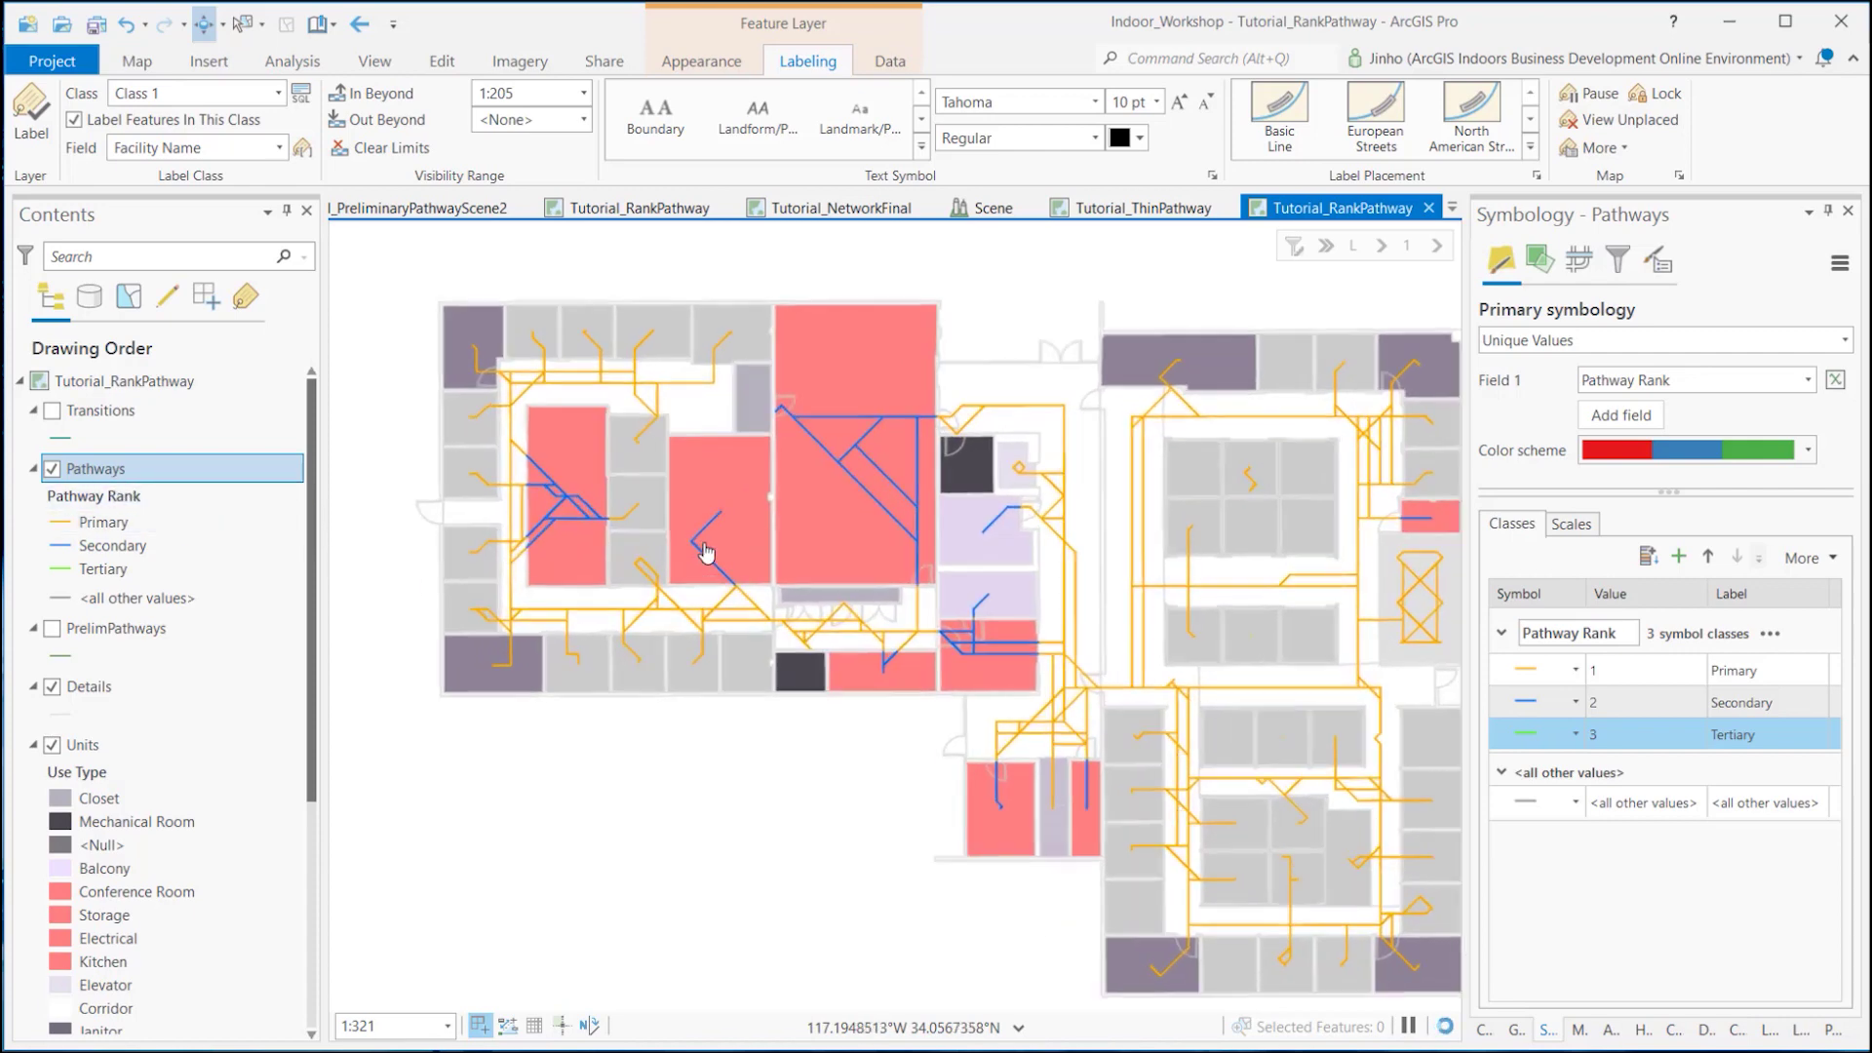
scroll(709, 553, up, 2)
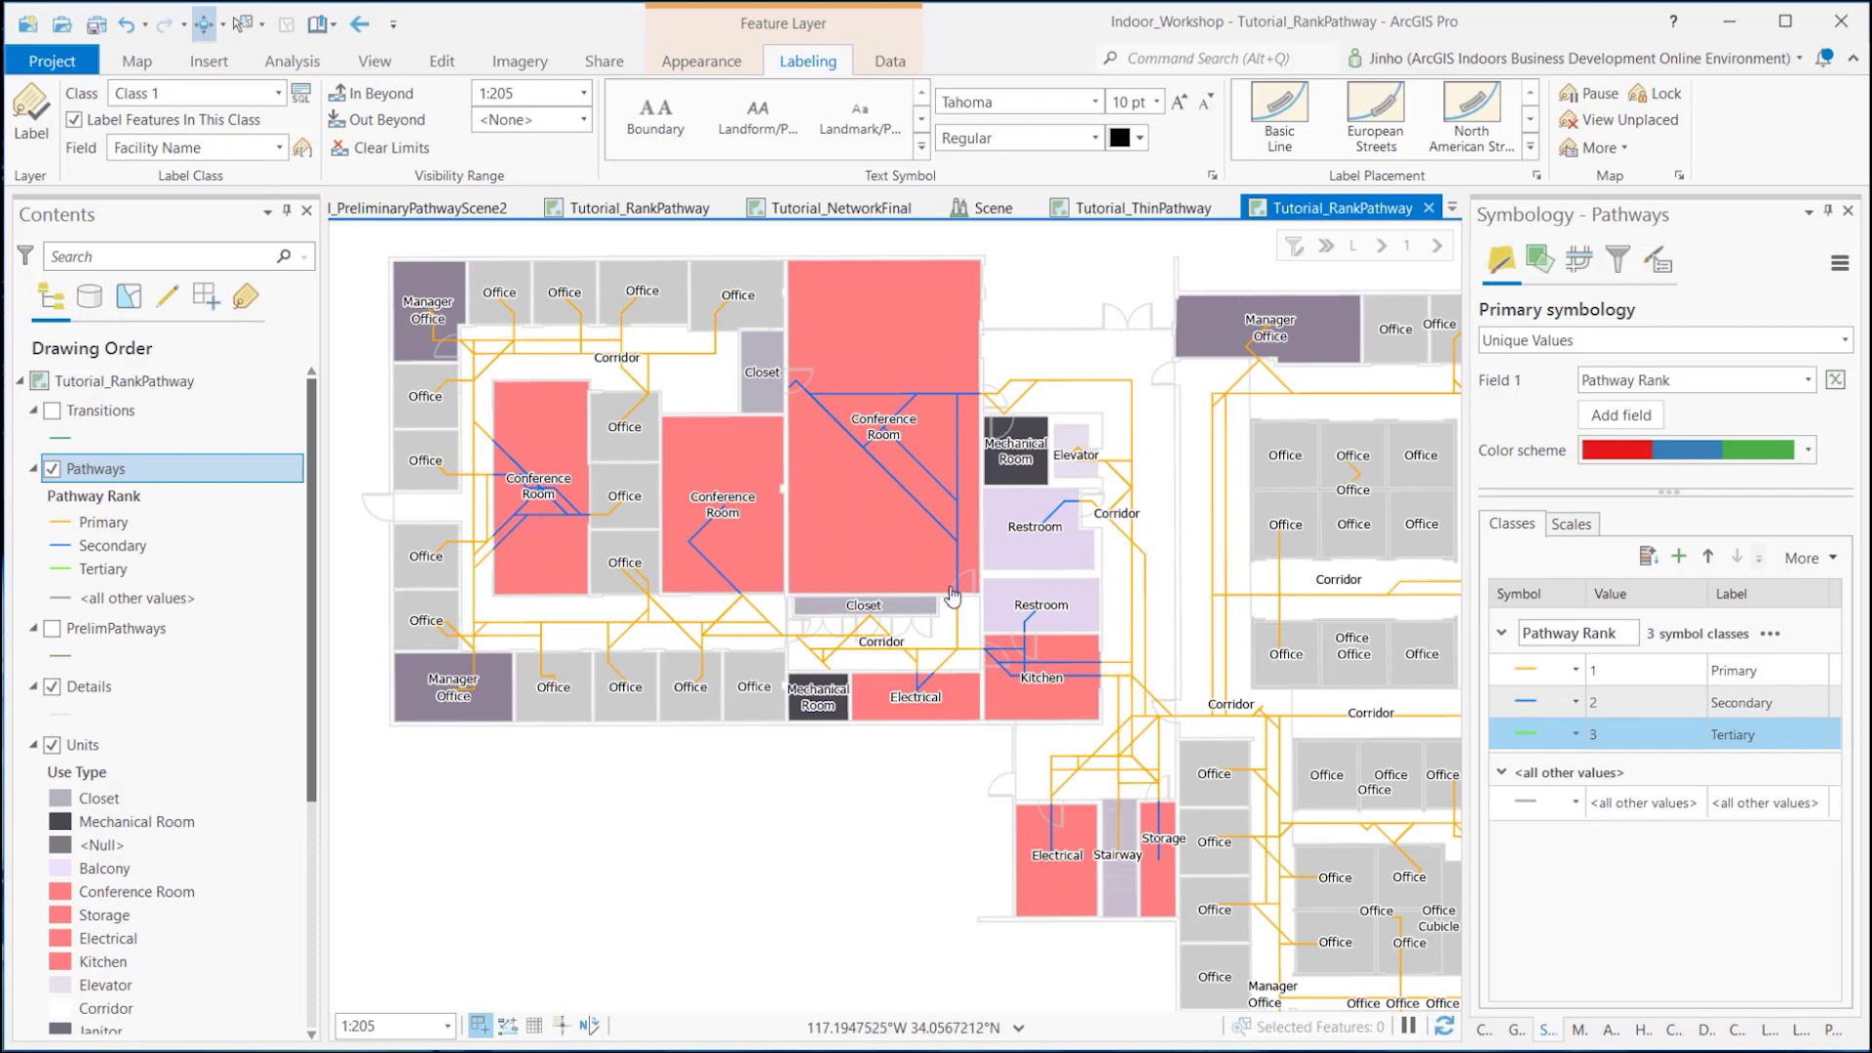
drag(953, 594, 842, 614)
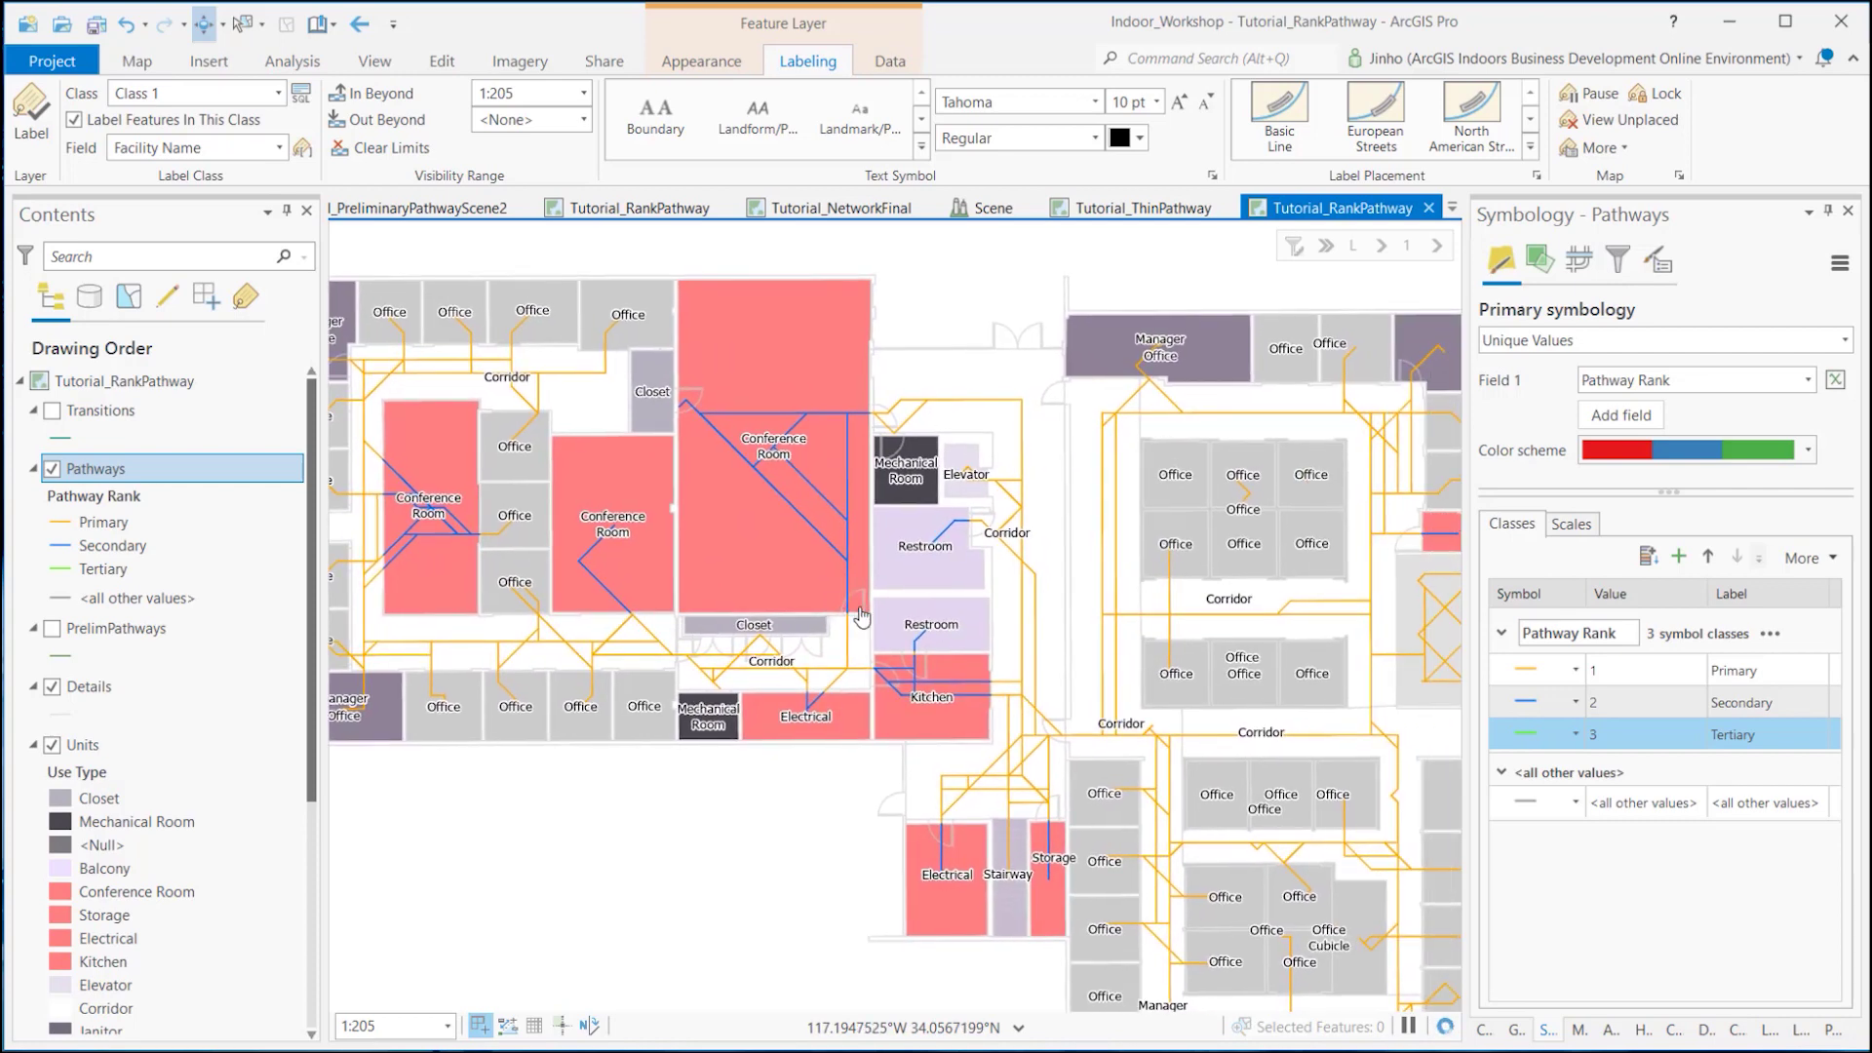
drag(1078, 634, 914, 628)
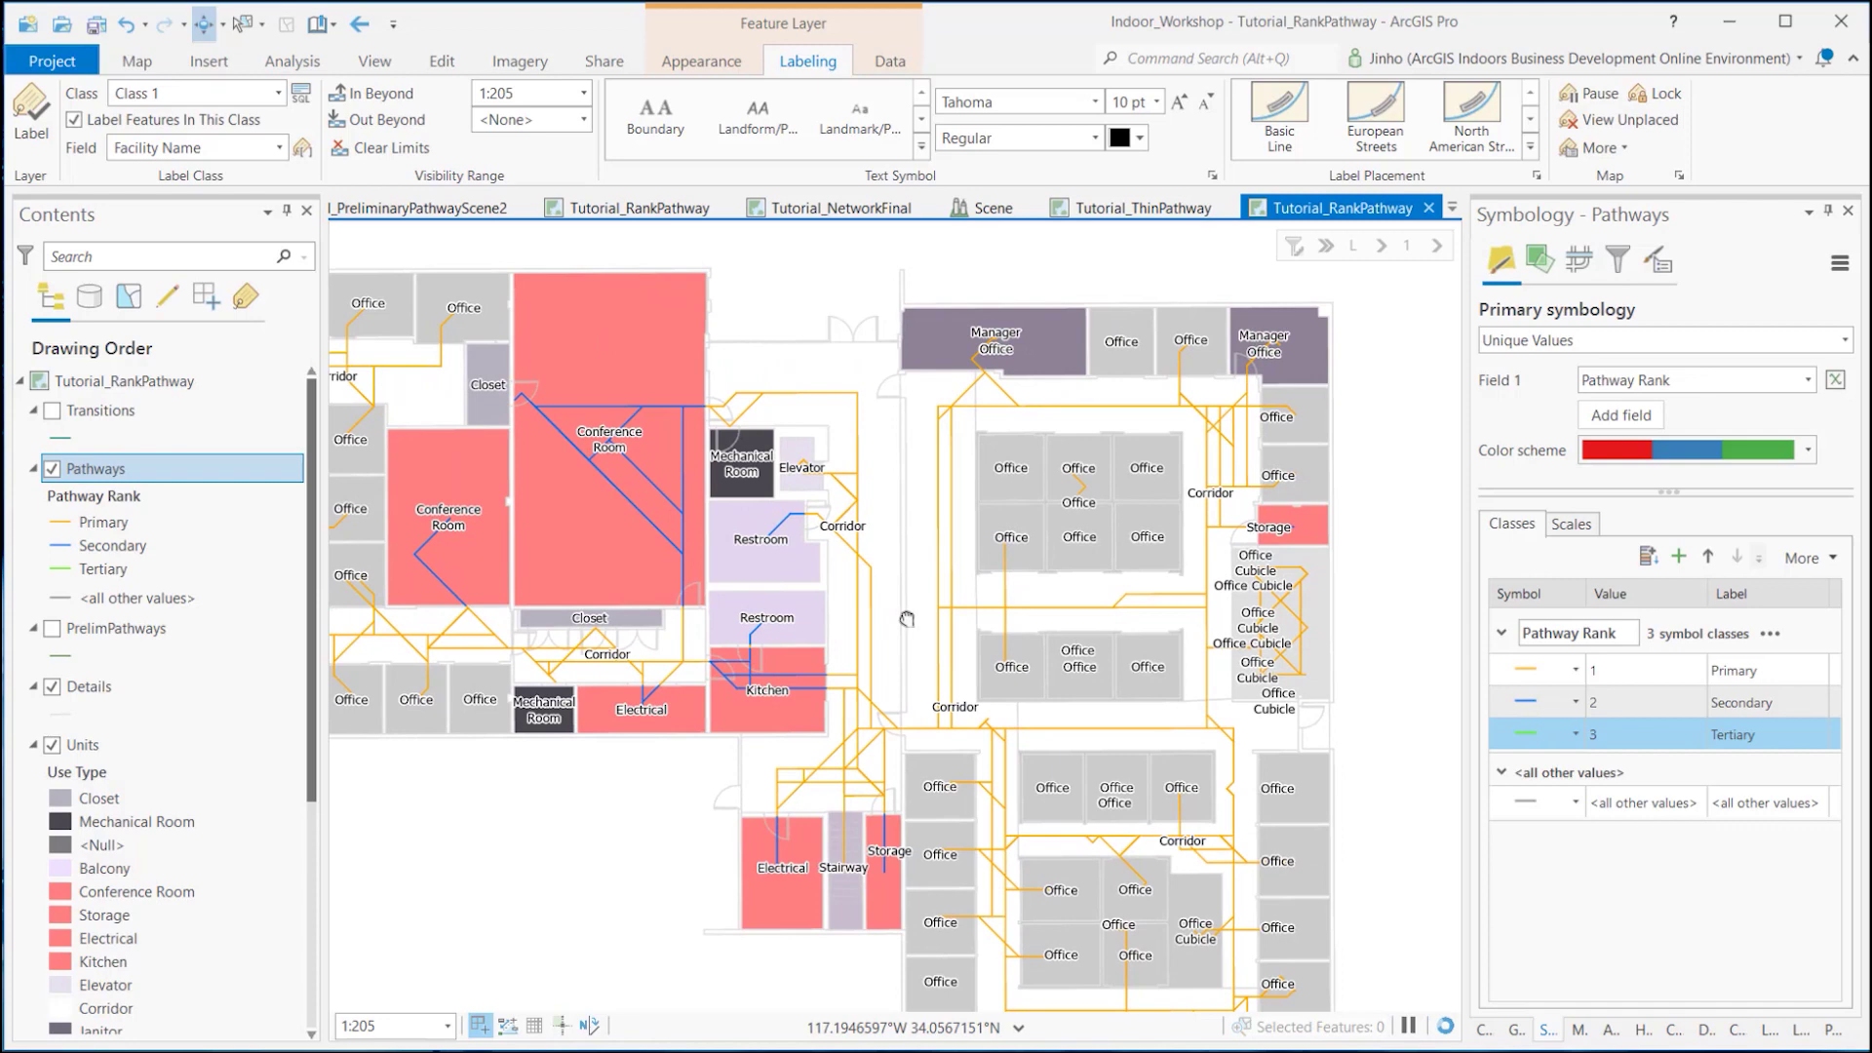
drag(1042, 650, 1100, 568)
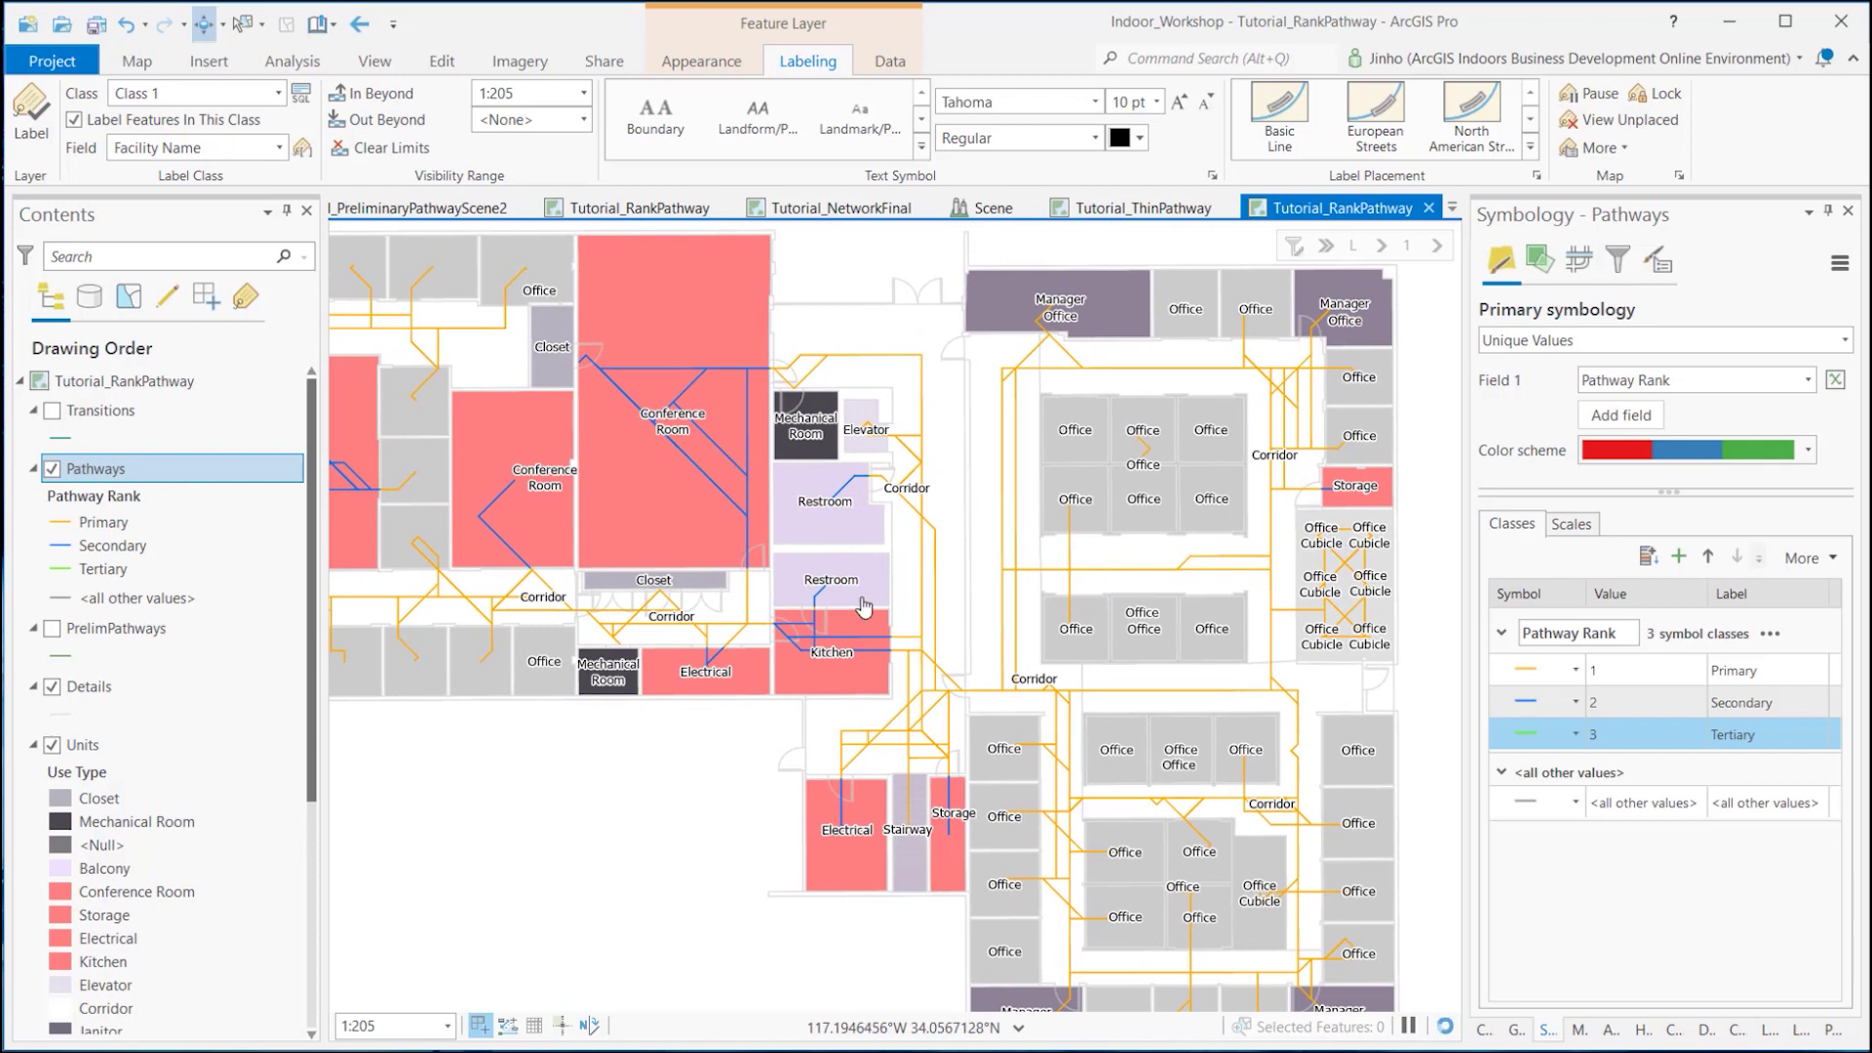
Step: Highlight the Primary and Tertiary pathway classes in Contents, then pan back to the western offices
click(139, 523)
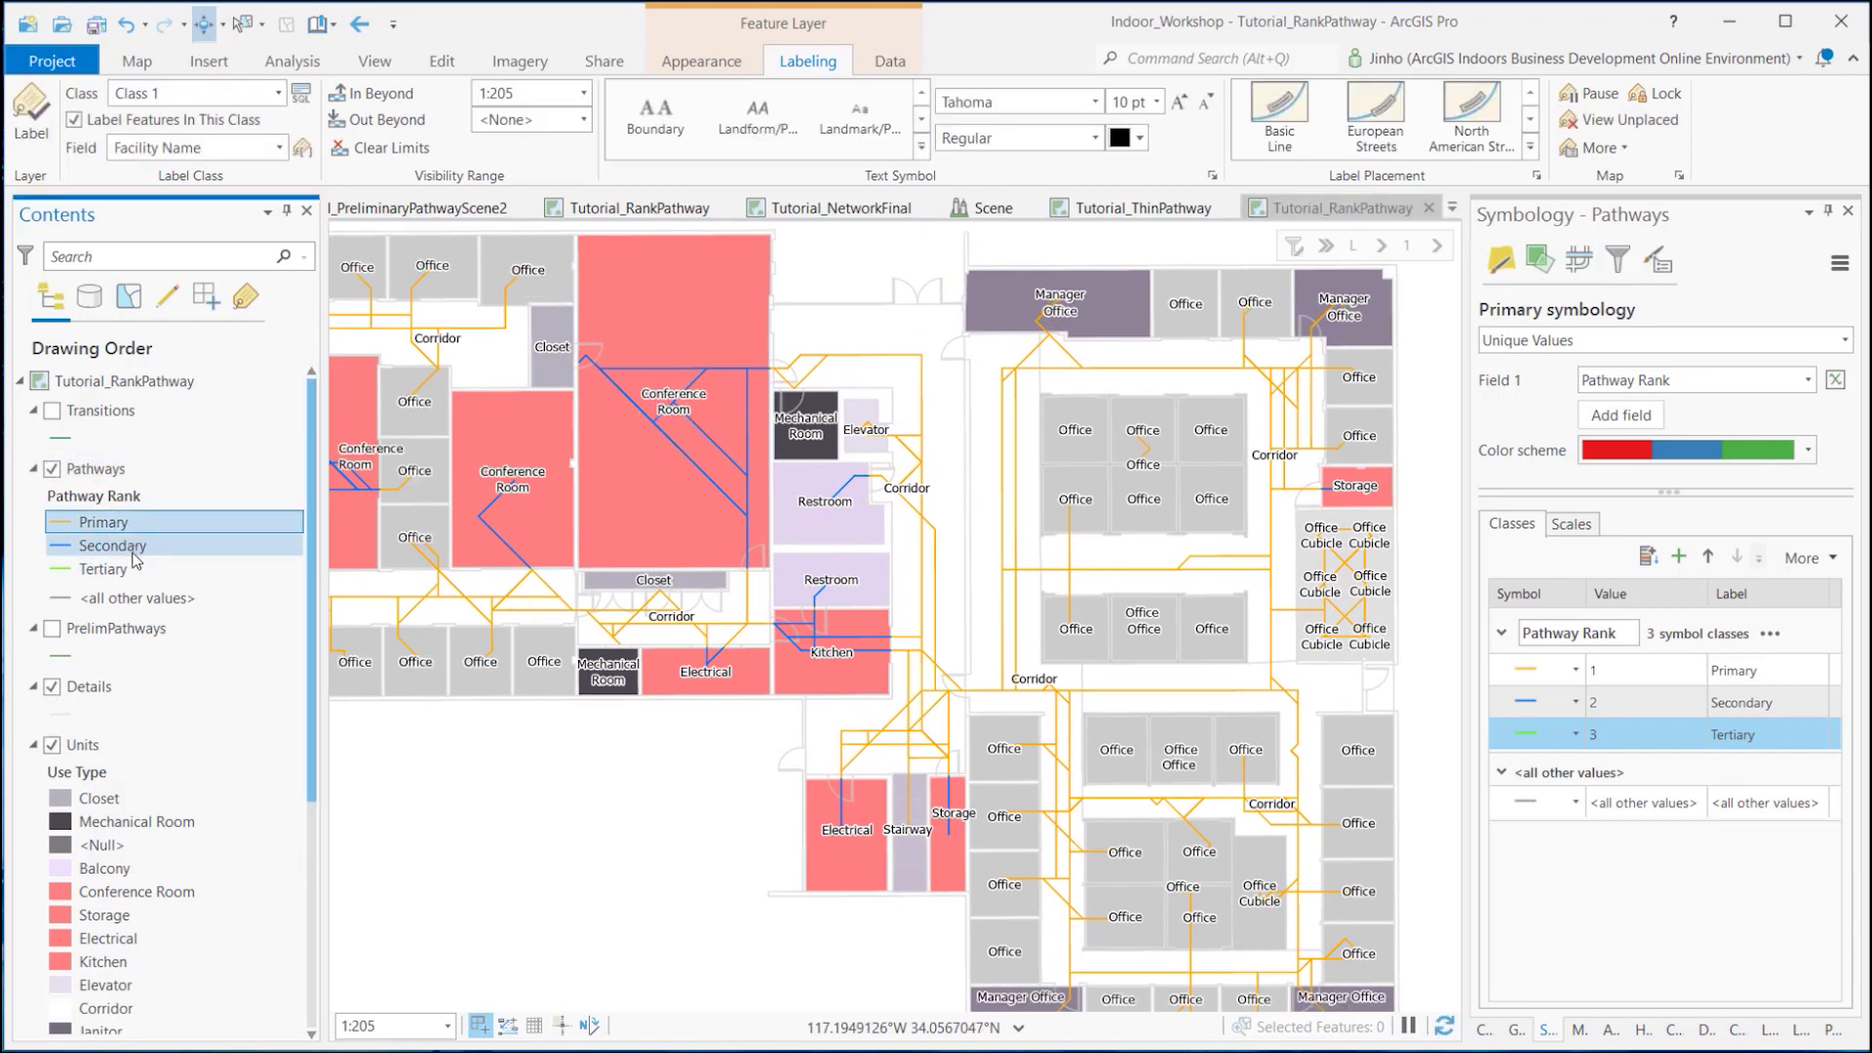
click(123, 576)
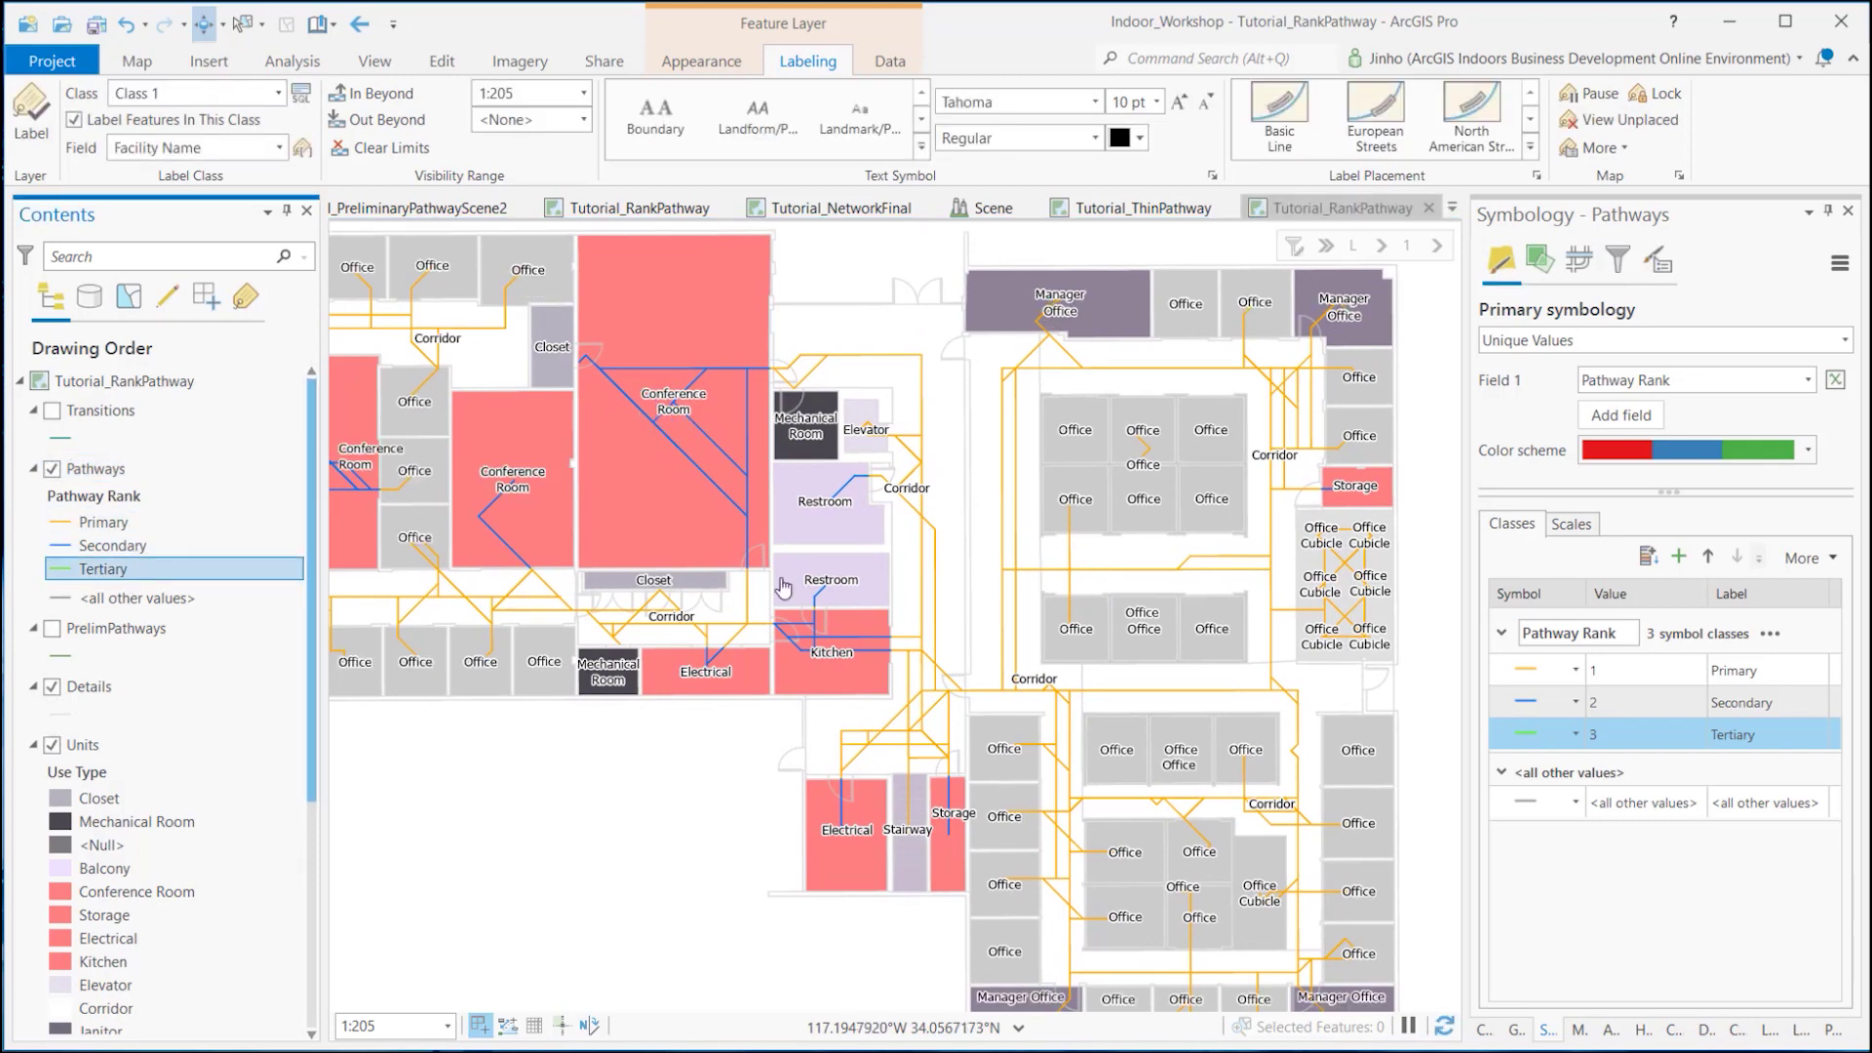
drag(795, 583, 942, 624)
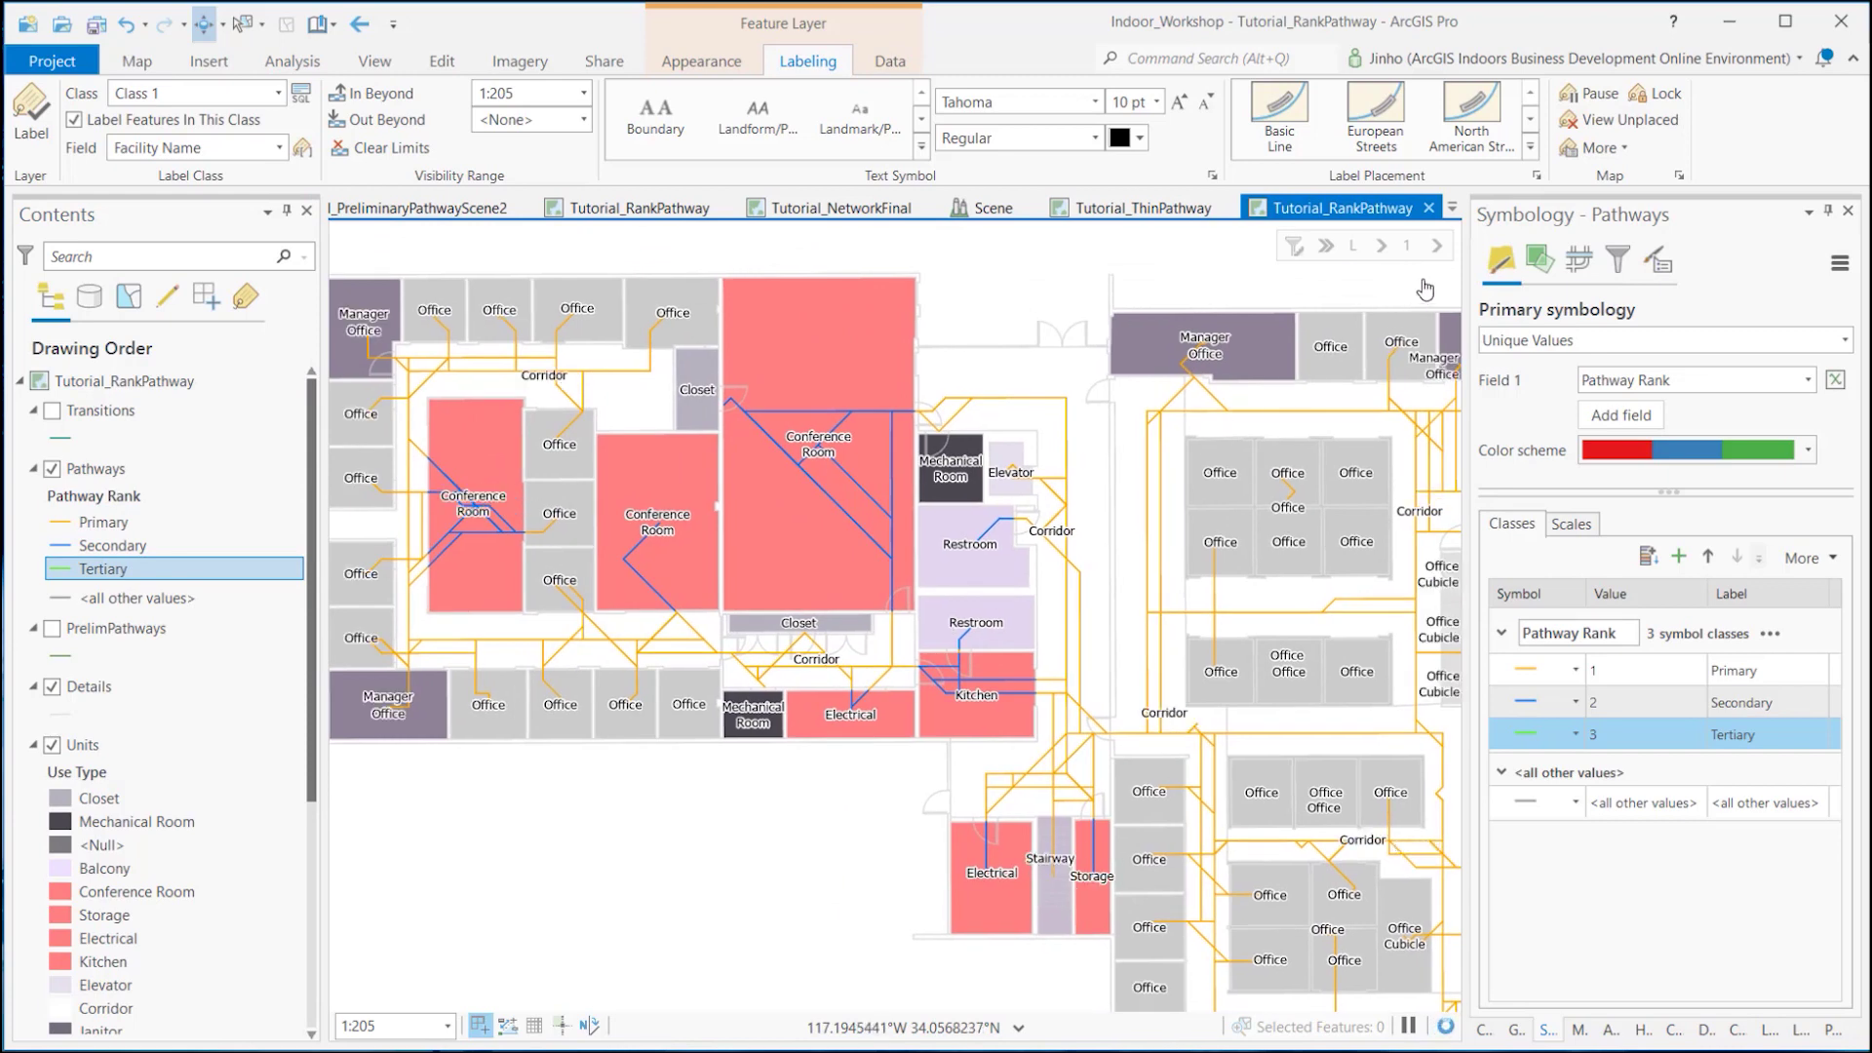
Step: Show floor 2 and pan across its west and east sides to view the ranked pathways
click(1436, 247)
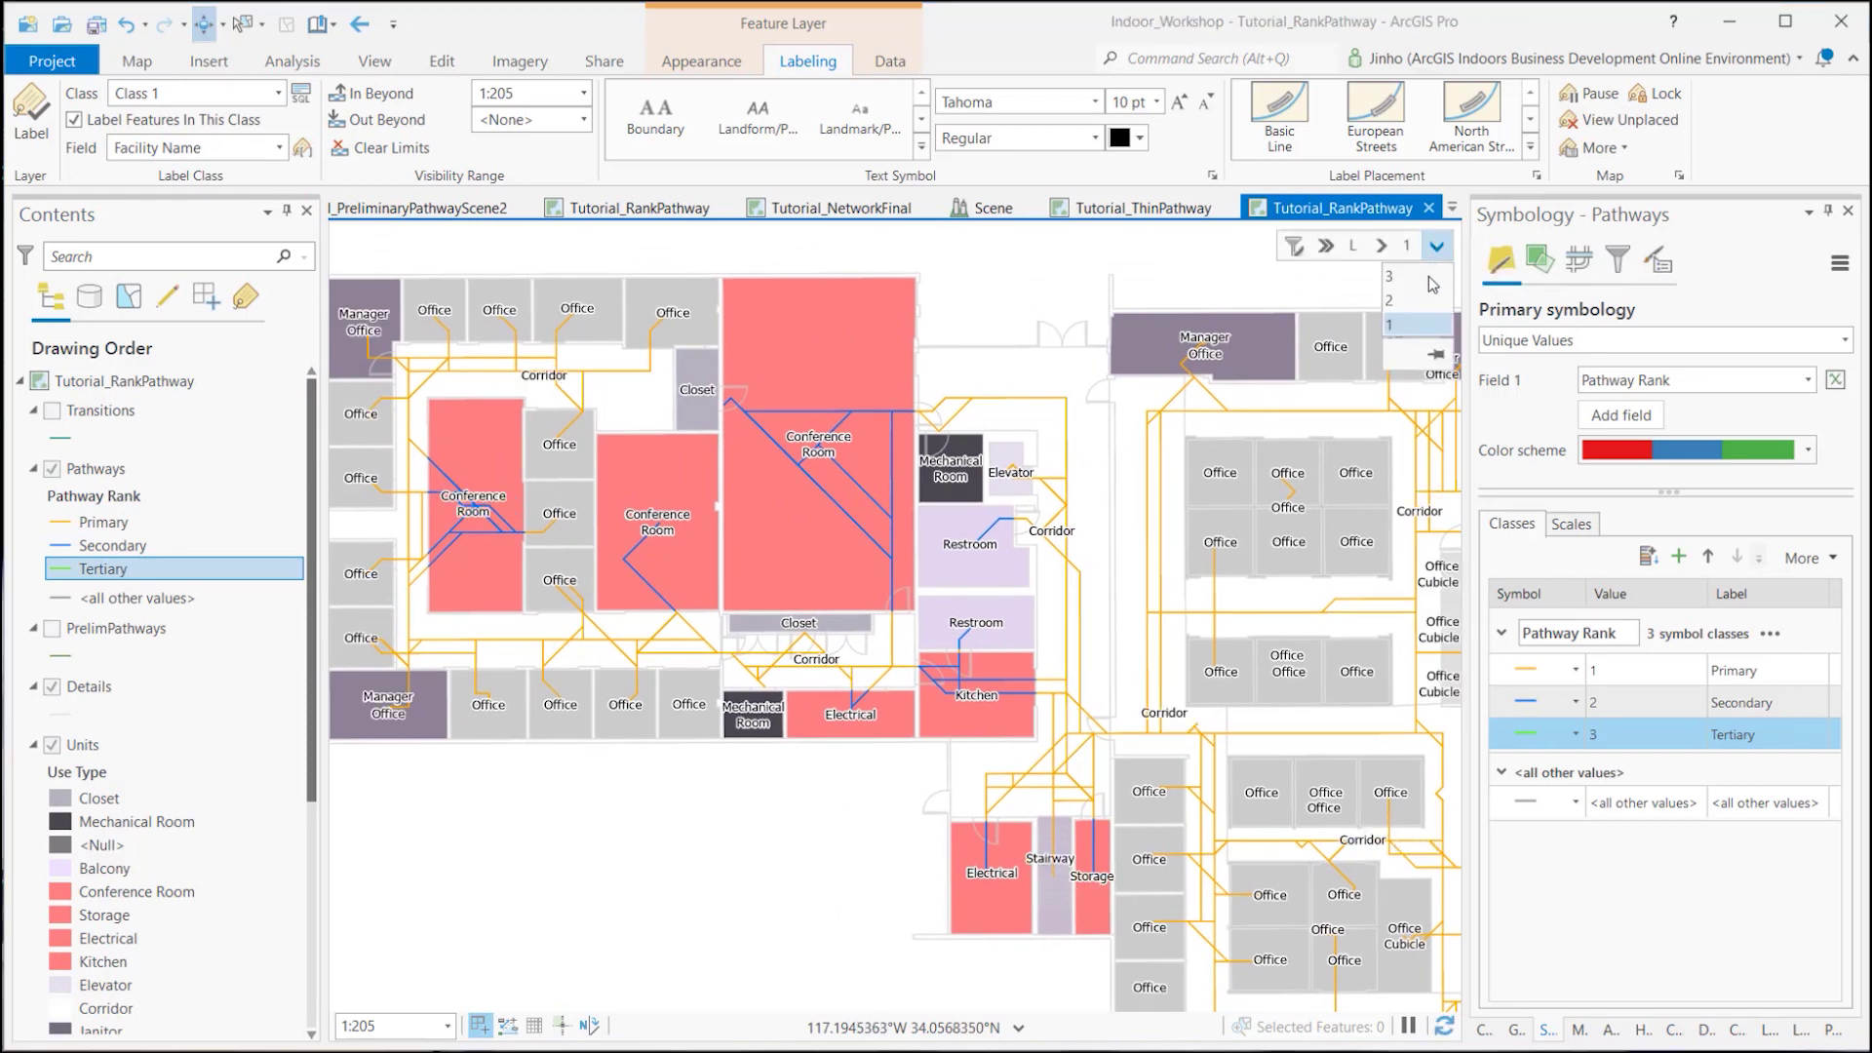
click(1426, 304)
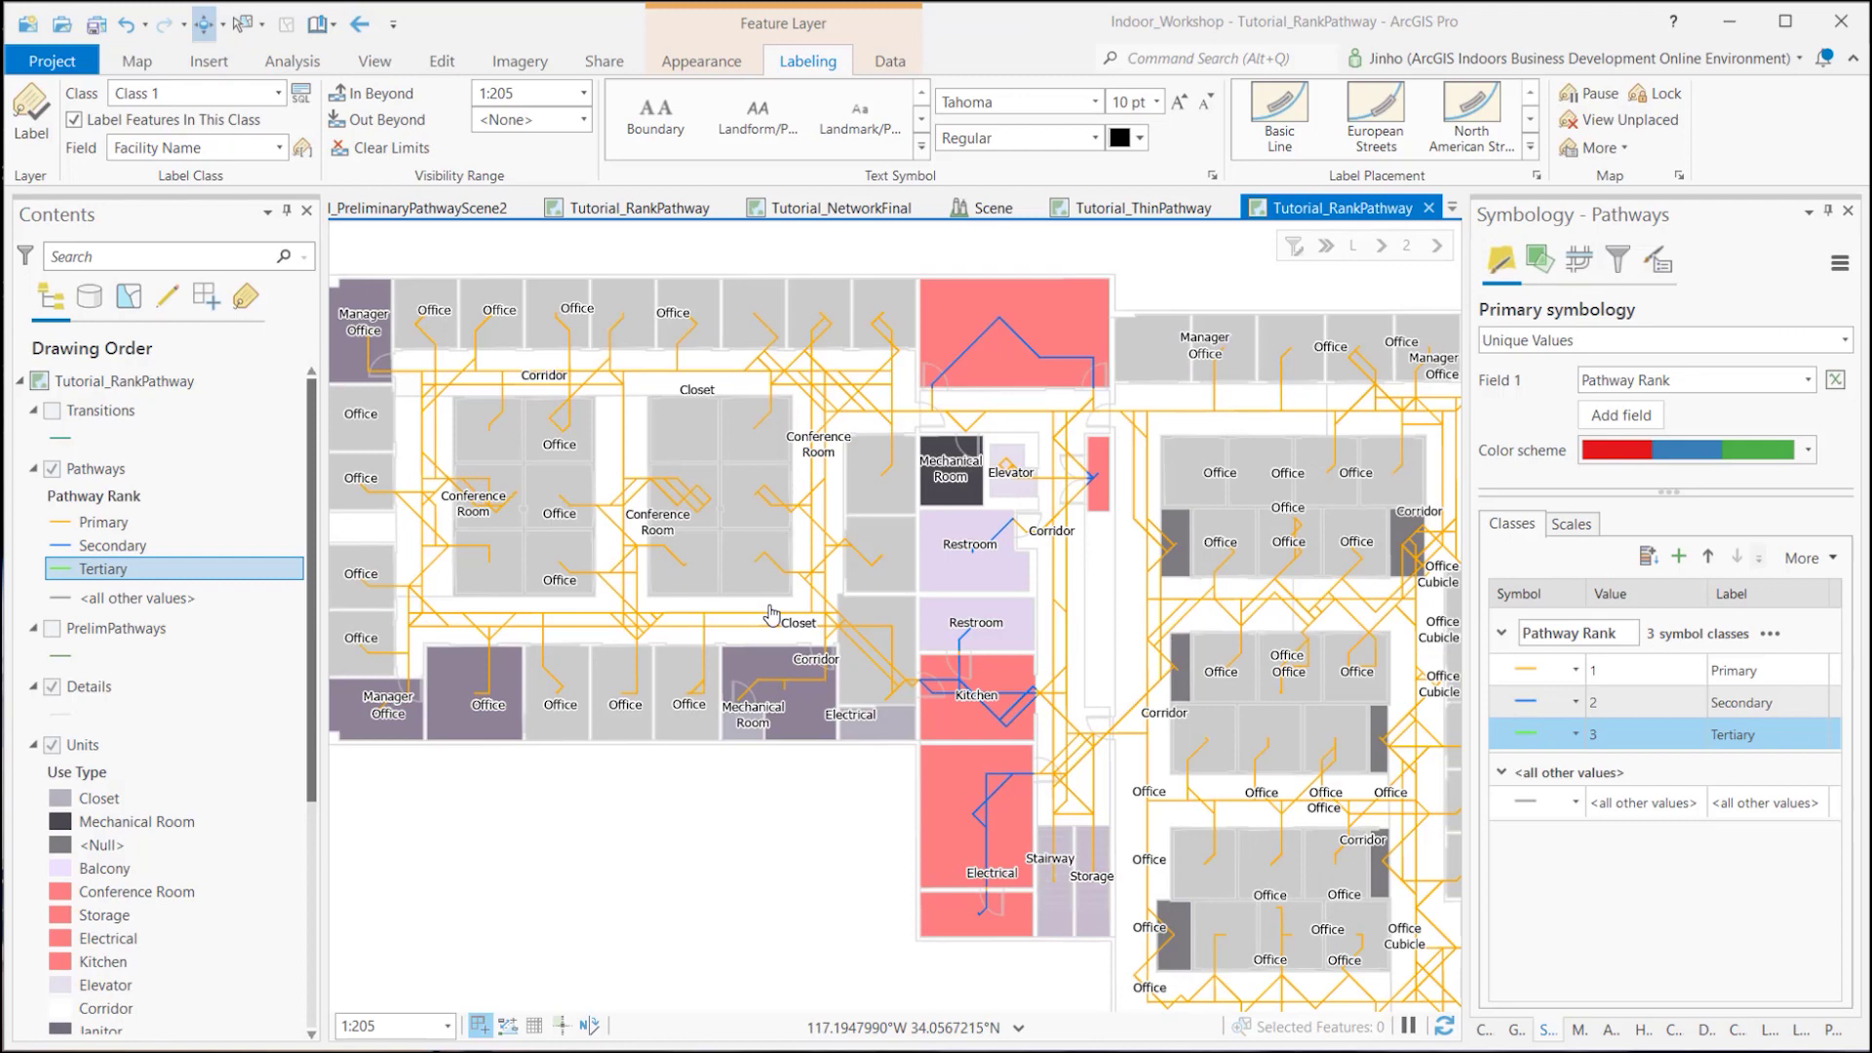
drag(887, 609, 810, 597)
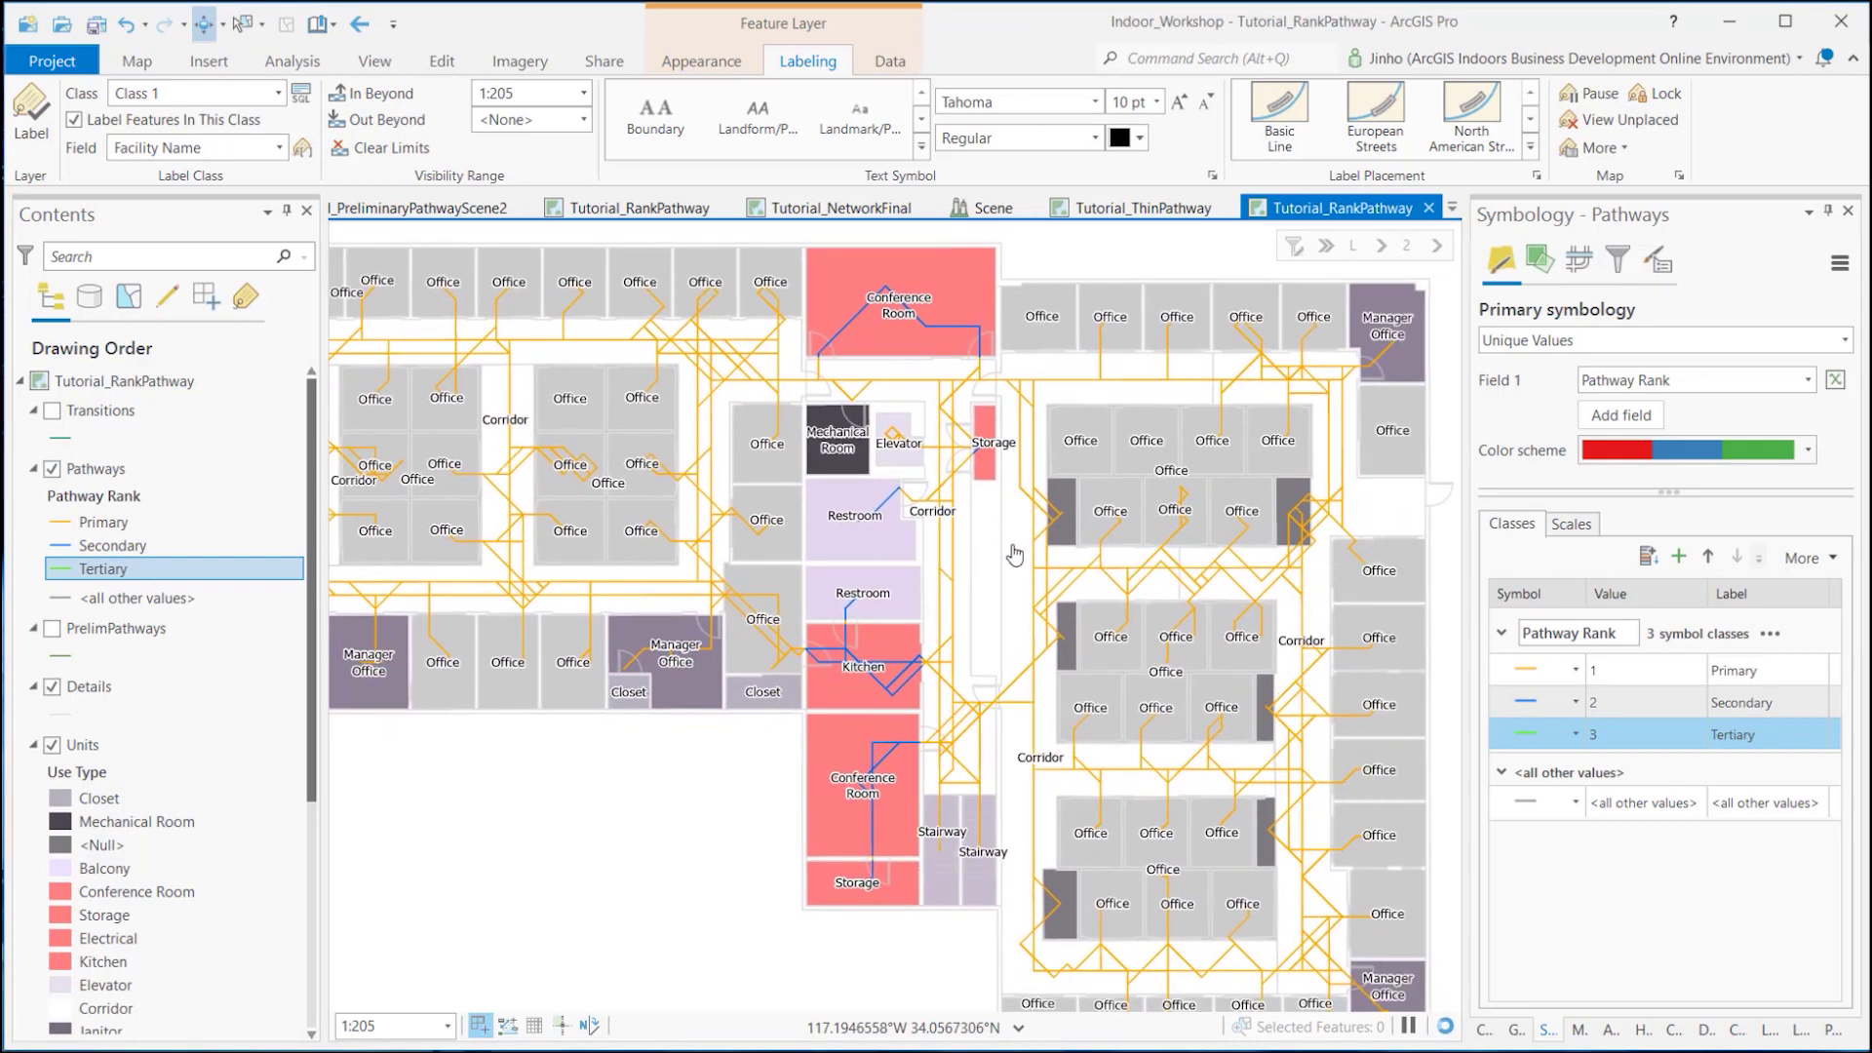
drag(1014, 554, 840, 530)
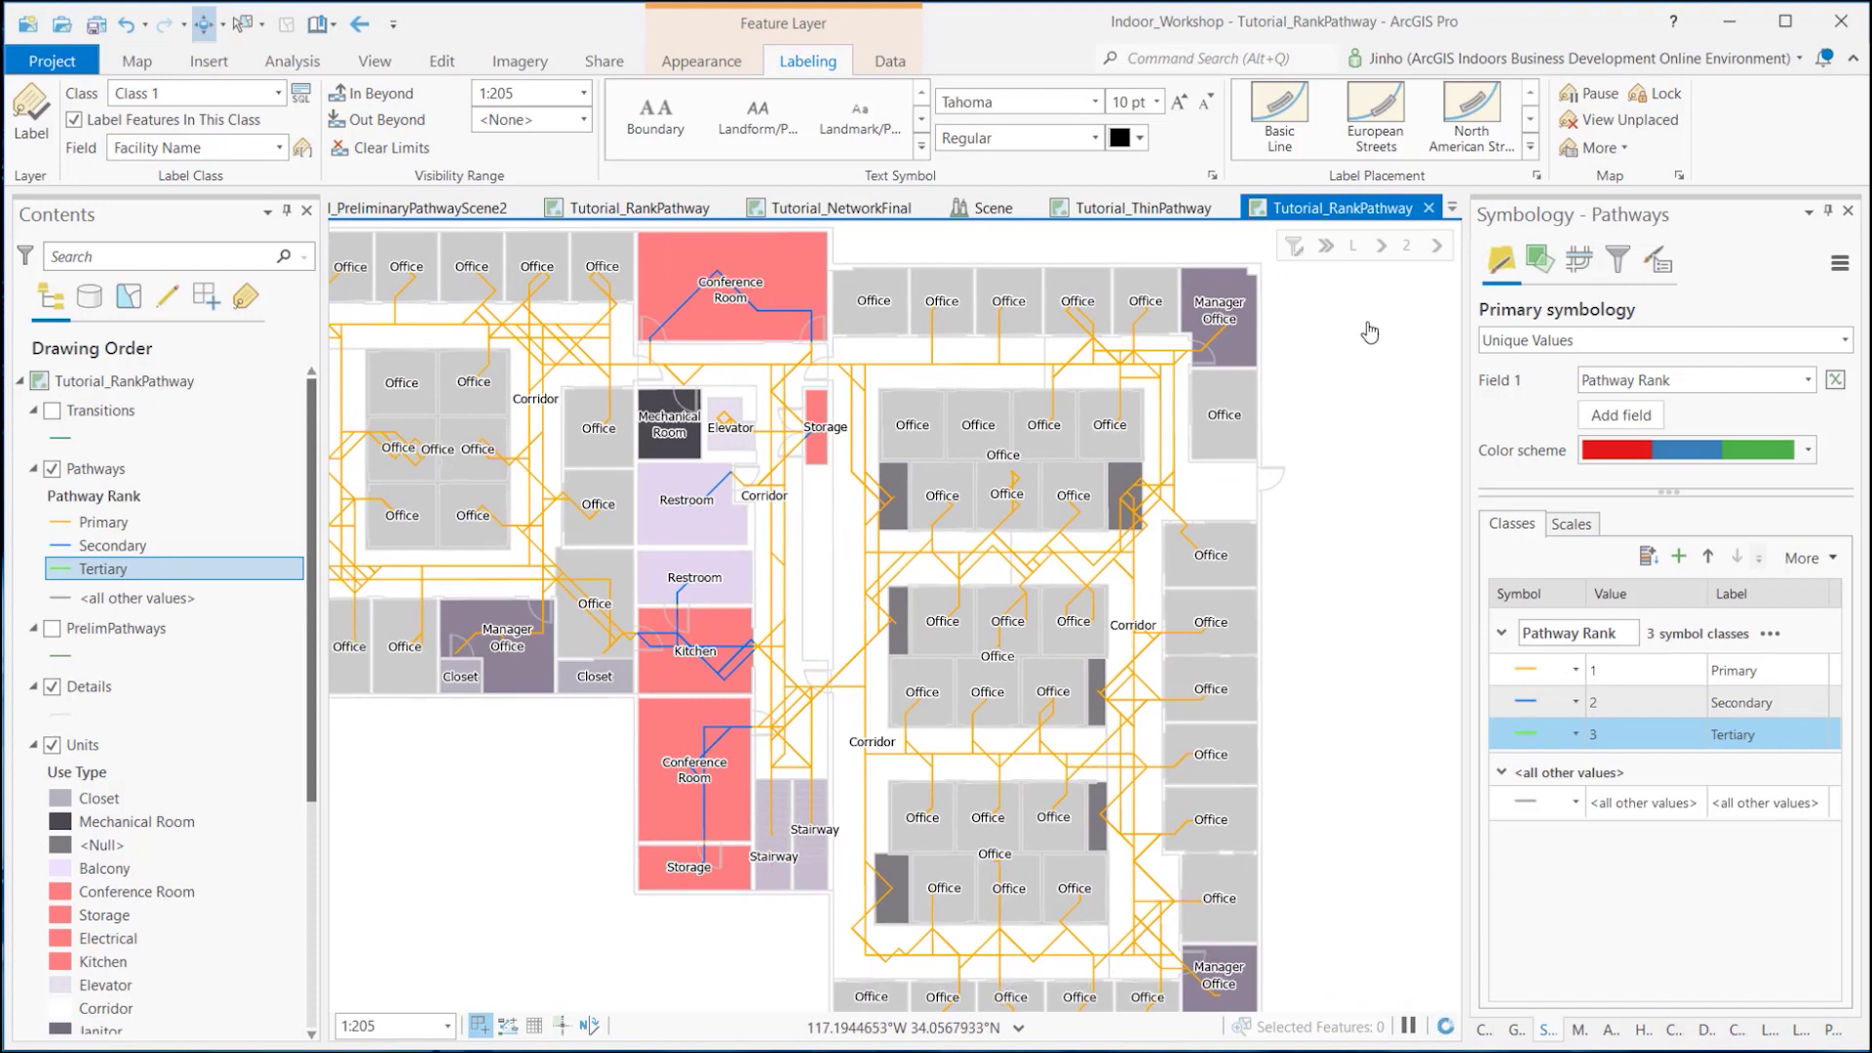
Step: Switch the map to floor 3, pan over its server rooms and cubicles, and zoom out slightly
click(1437, 247)
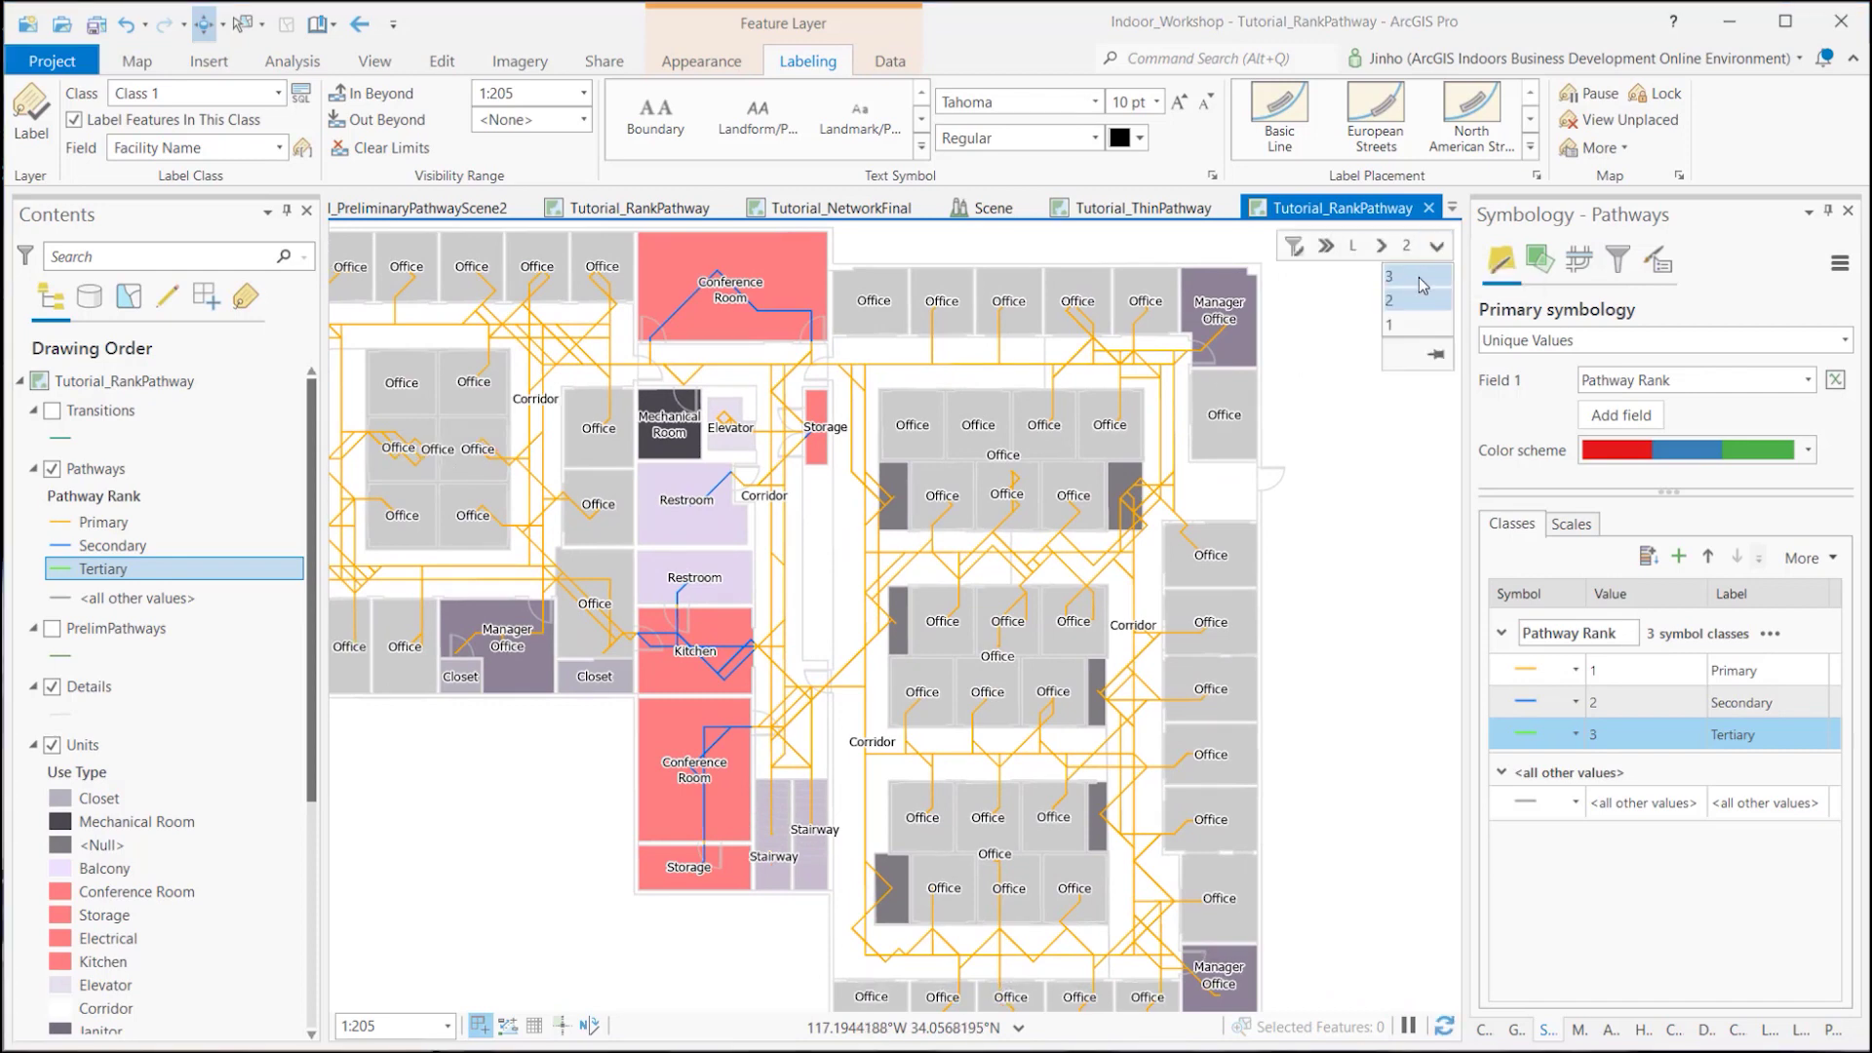
click(1418, 279)
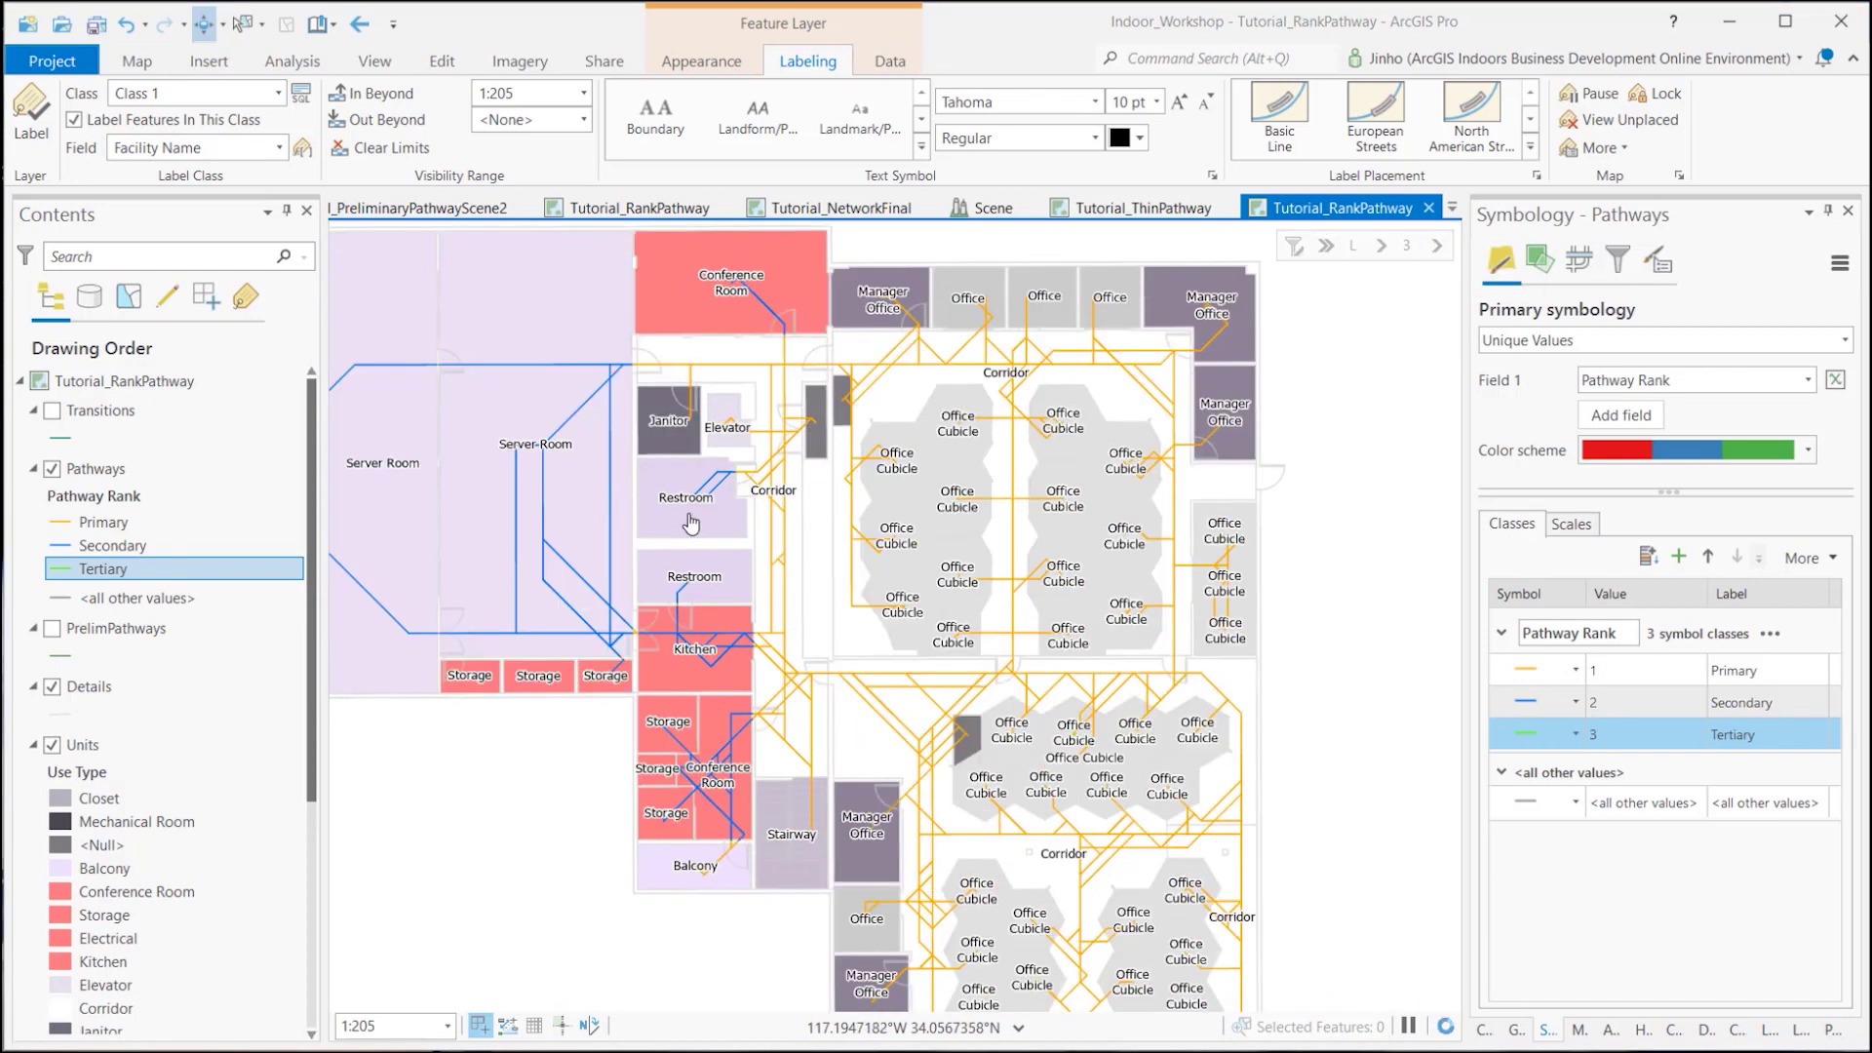
drag(690, 523, 1014, 577)
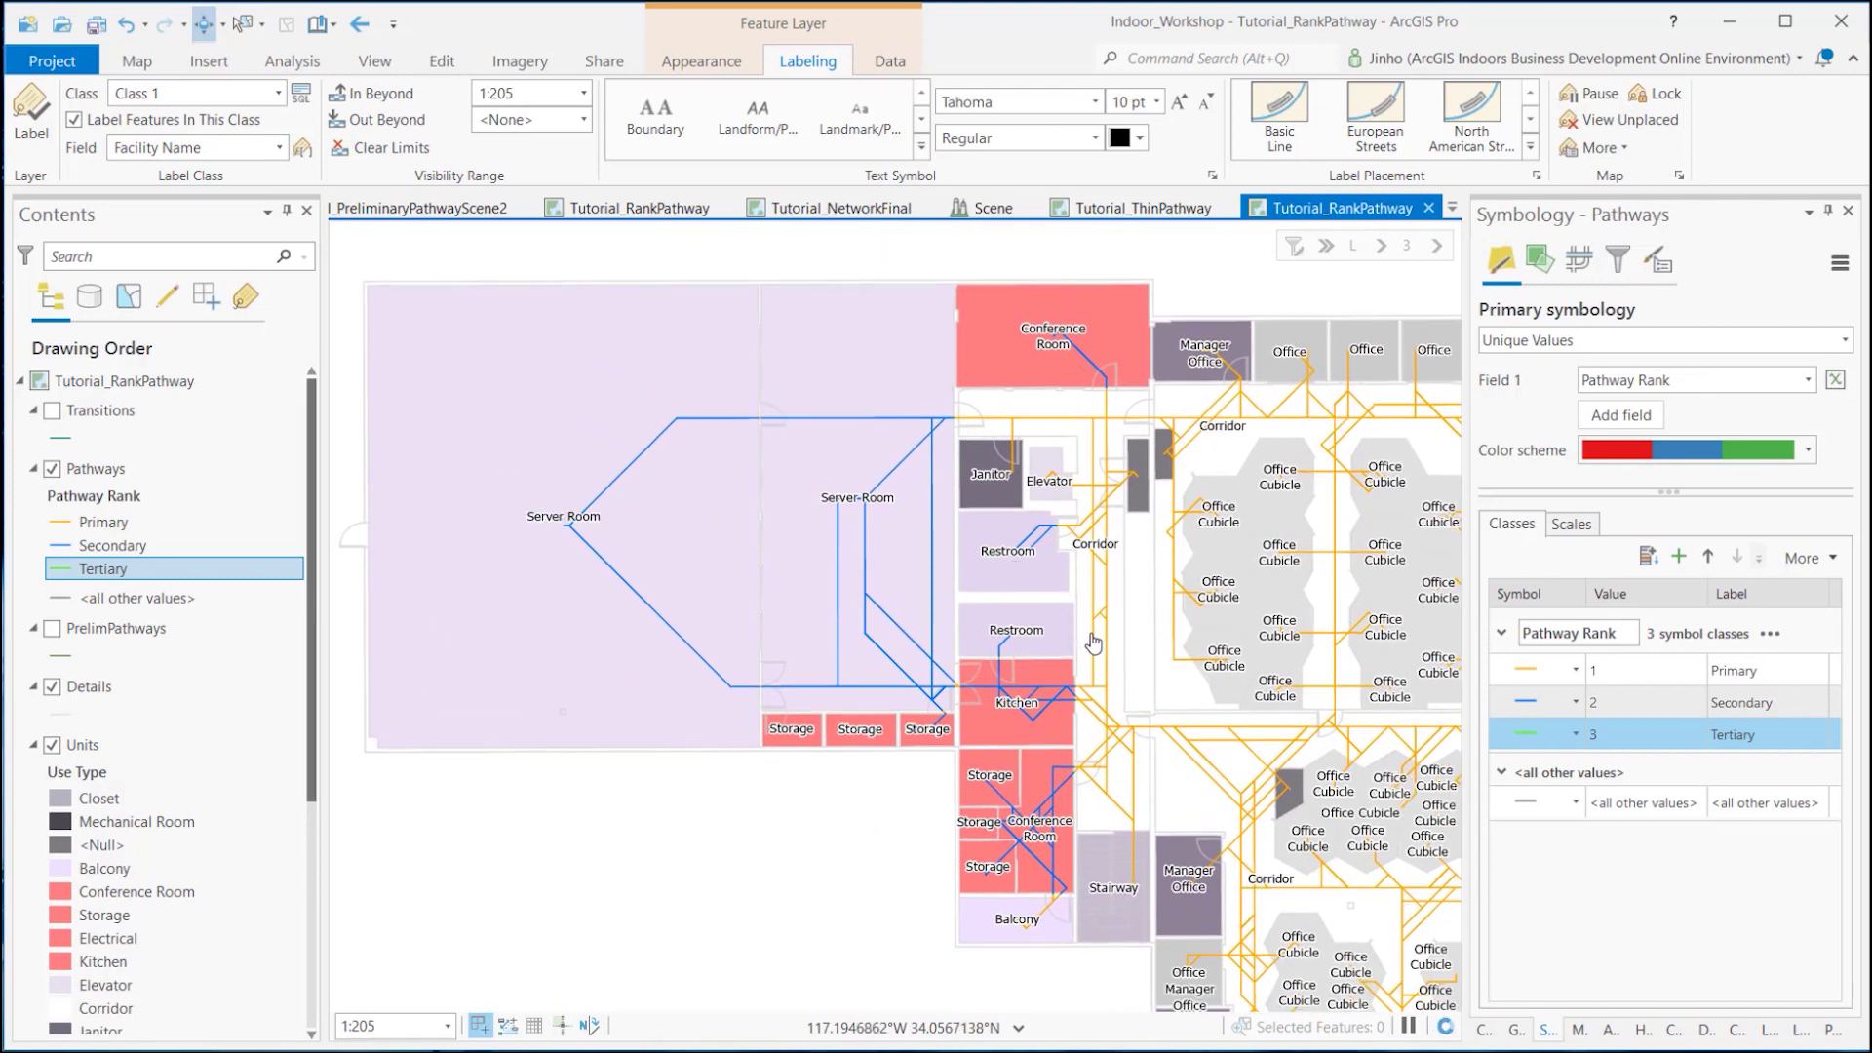
drag(1094, 644, 867, 576)
drag(1139, 733, 1007, 649)
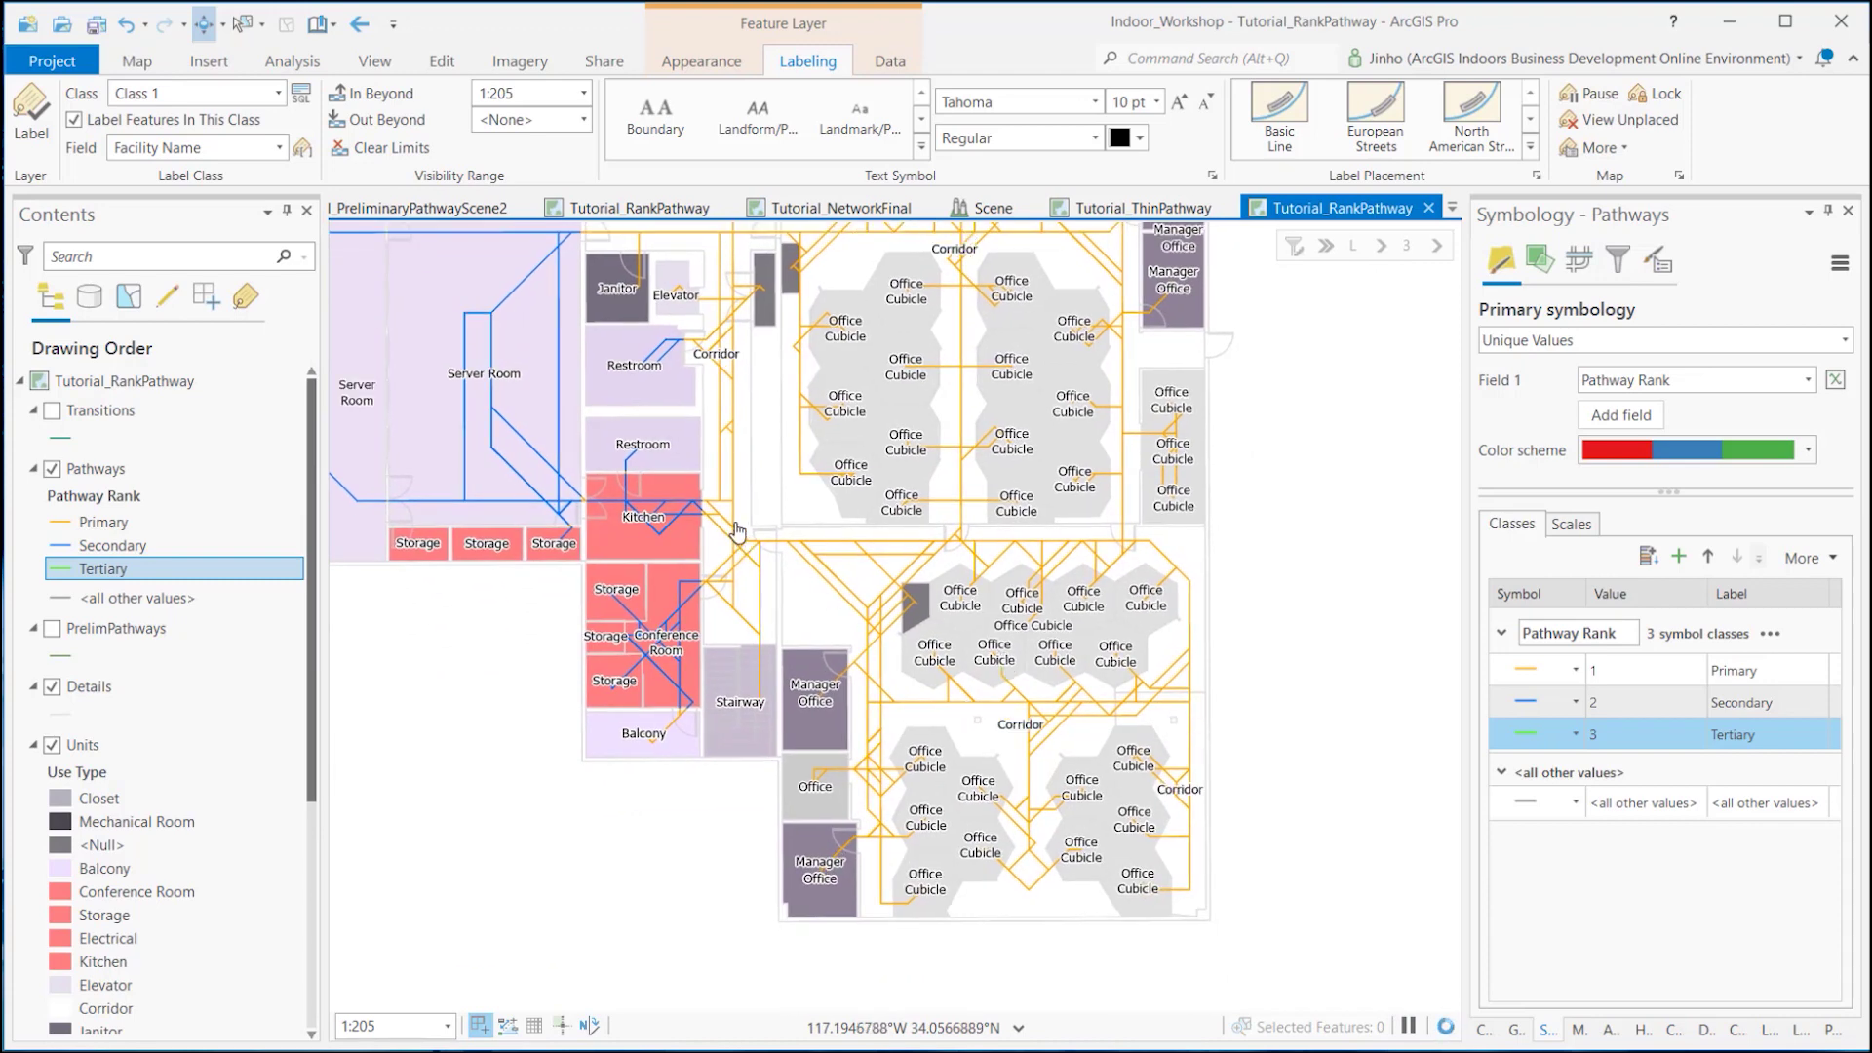
drag(746, 534, 989, 640)
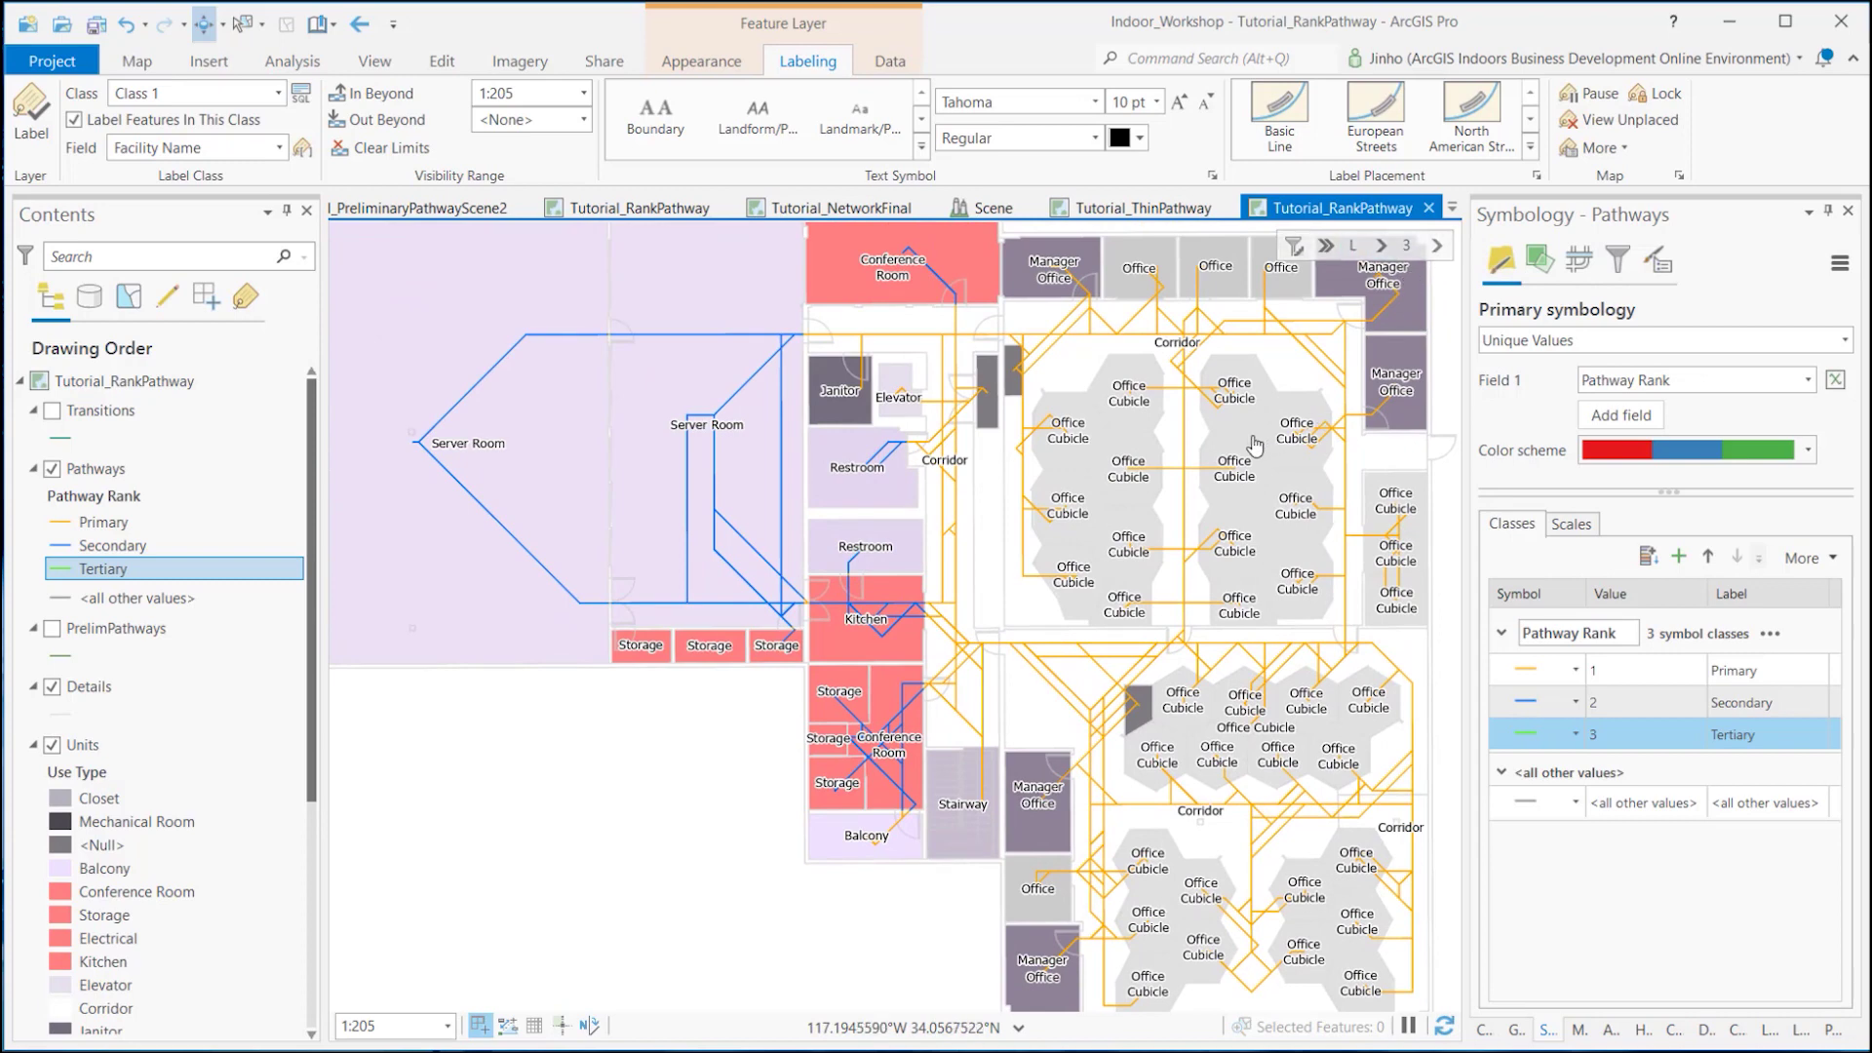
scroll(1255, 446, down, 1)
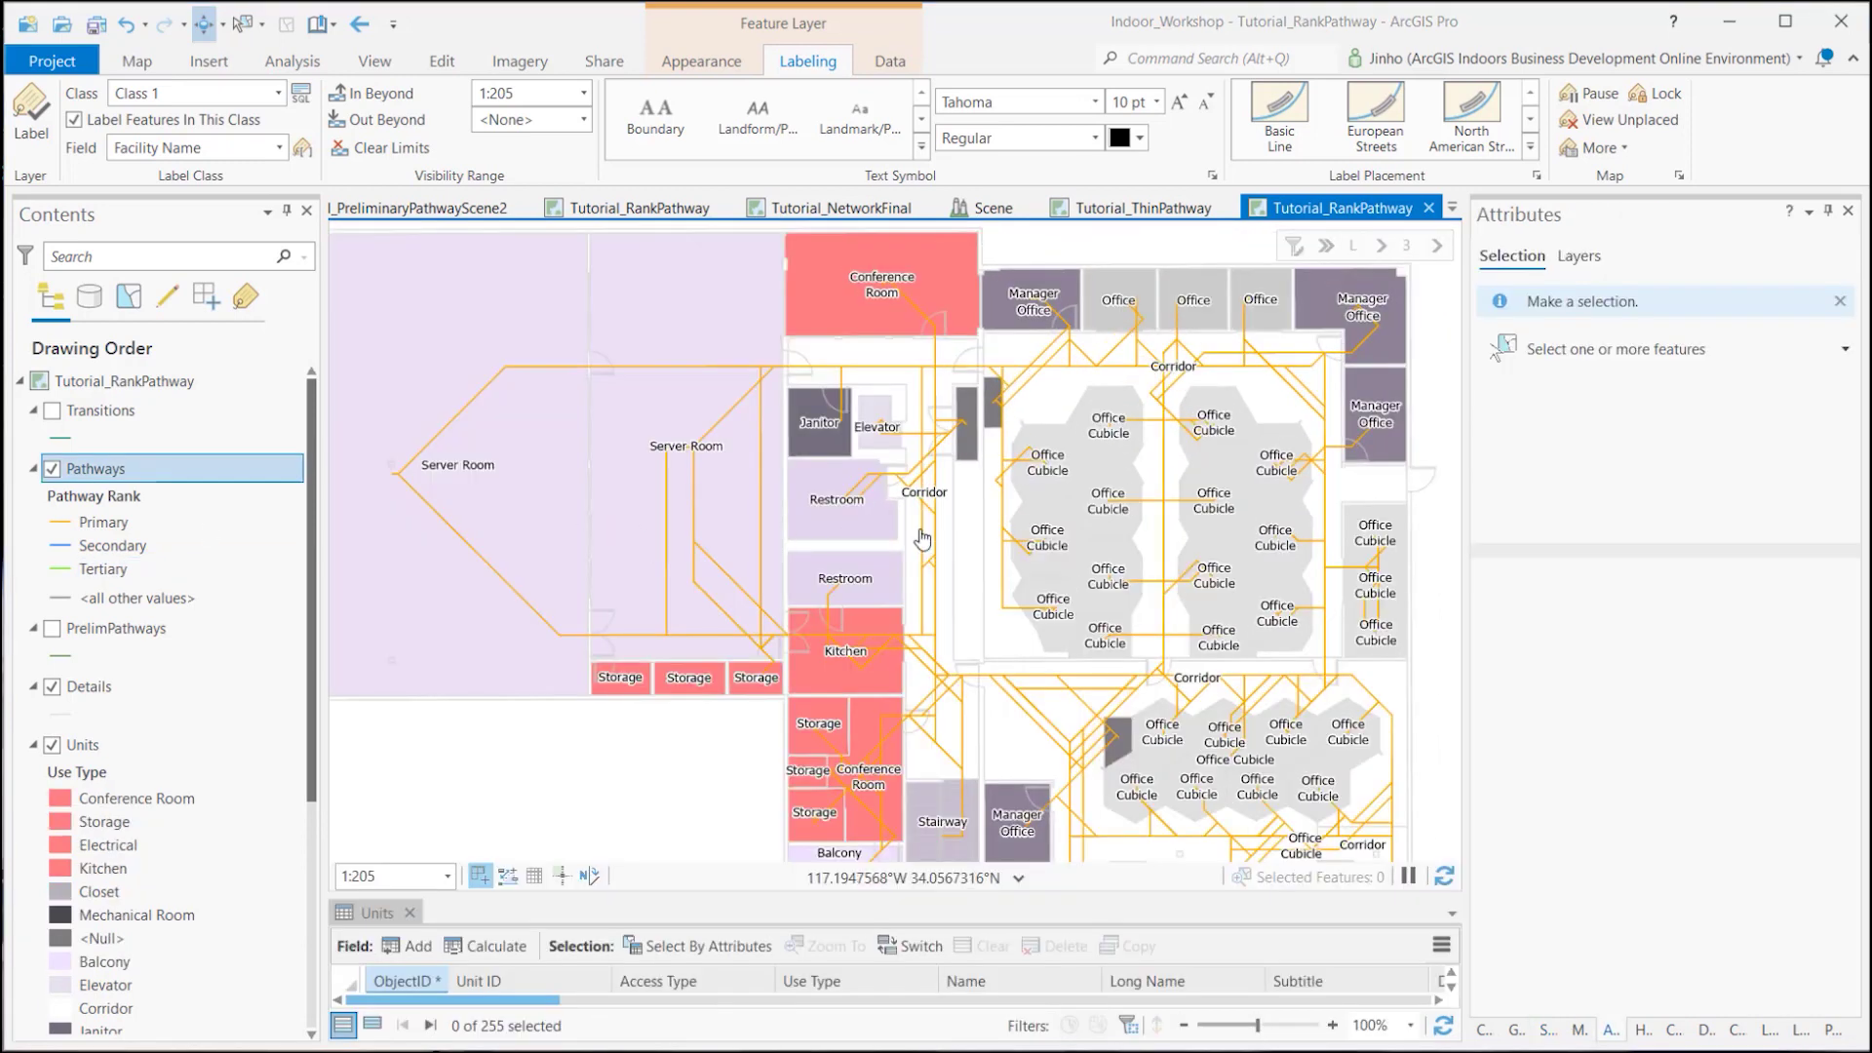
Step: Zoom floor 3 to 1:131 and pan around the conference room, corridor and office cubicles
drag(949, 535, 875, 525)
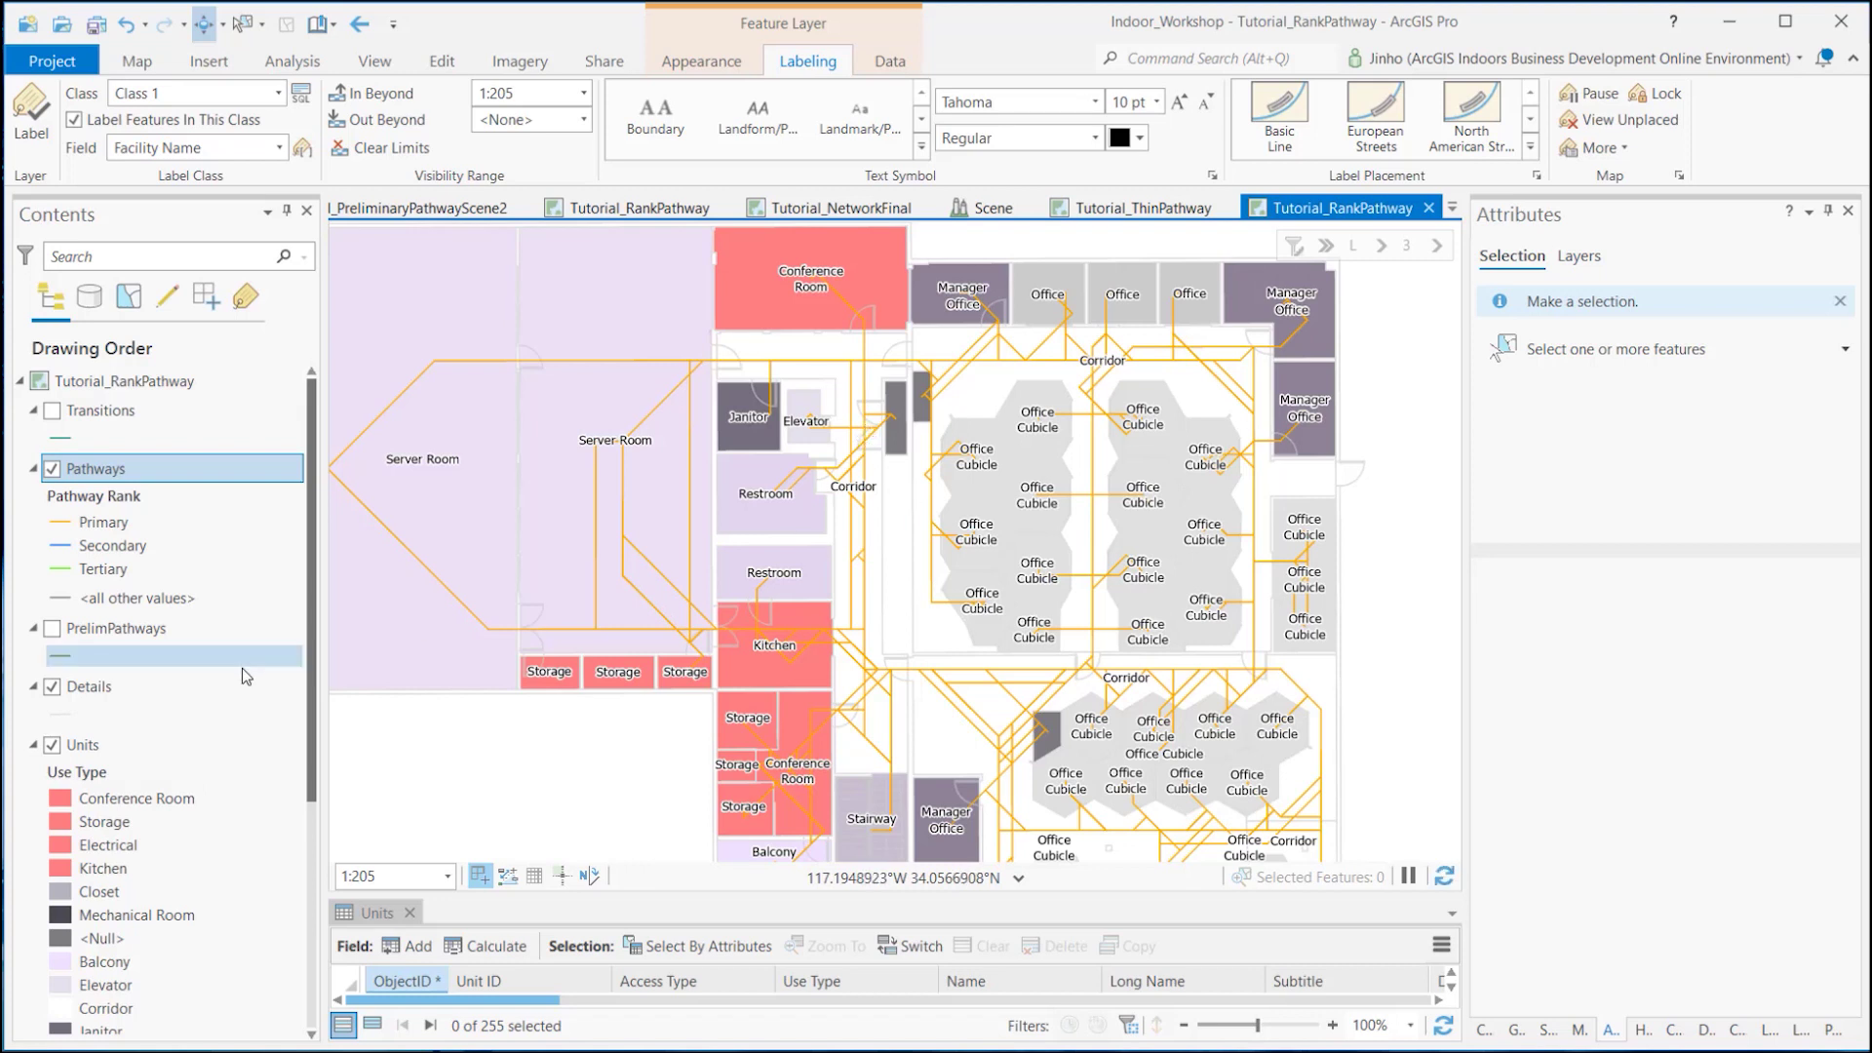
scroll(246, 671, down, 6)
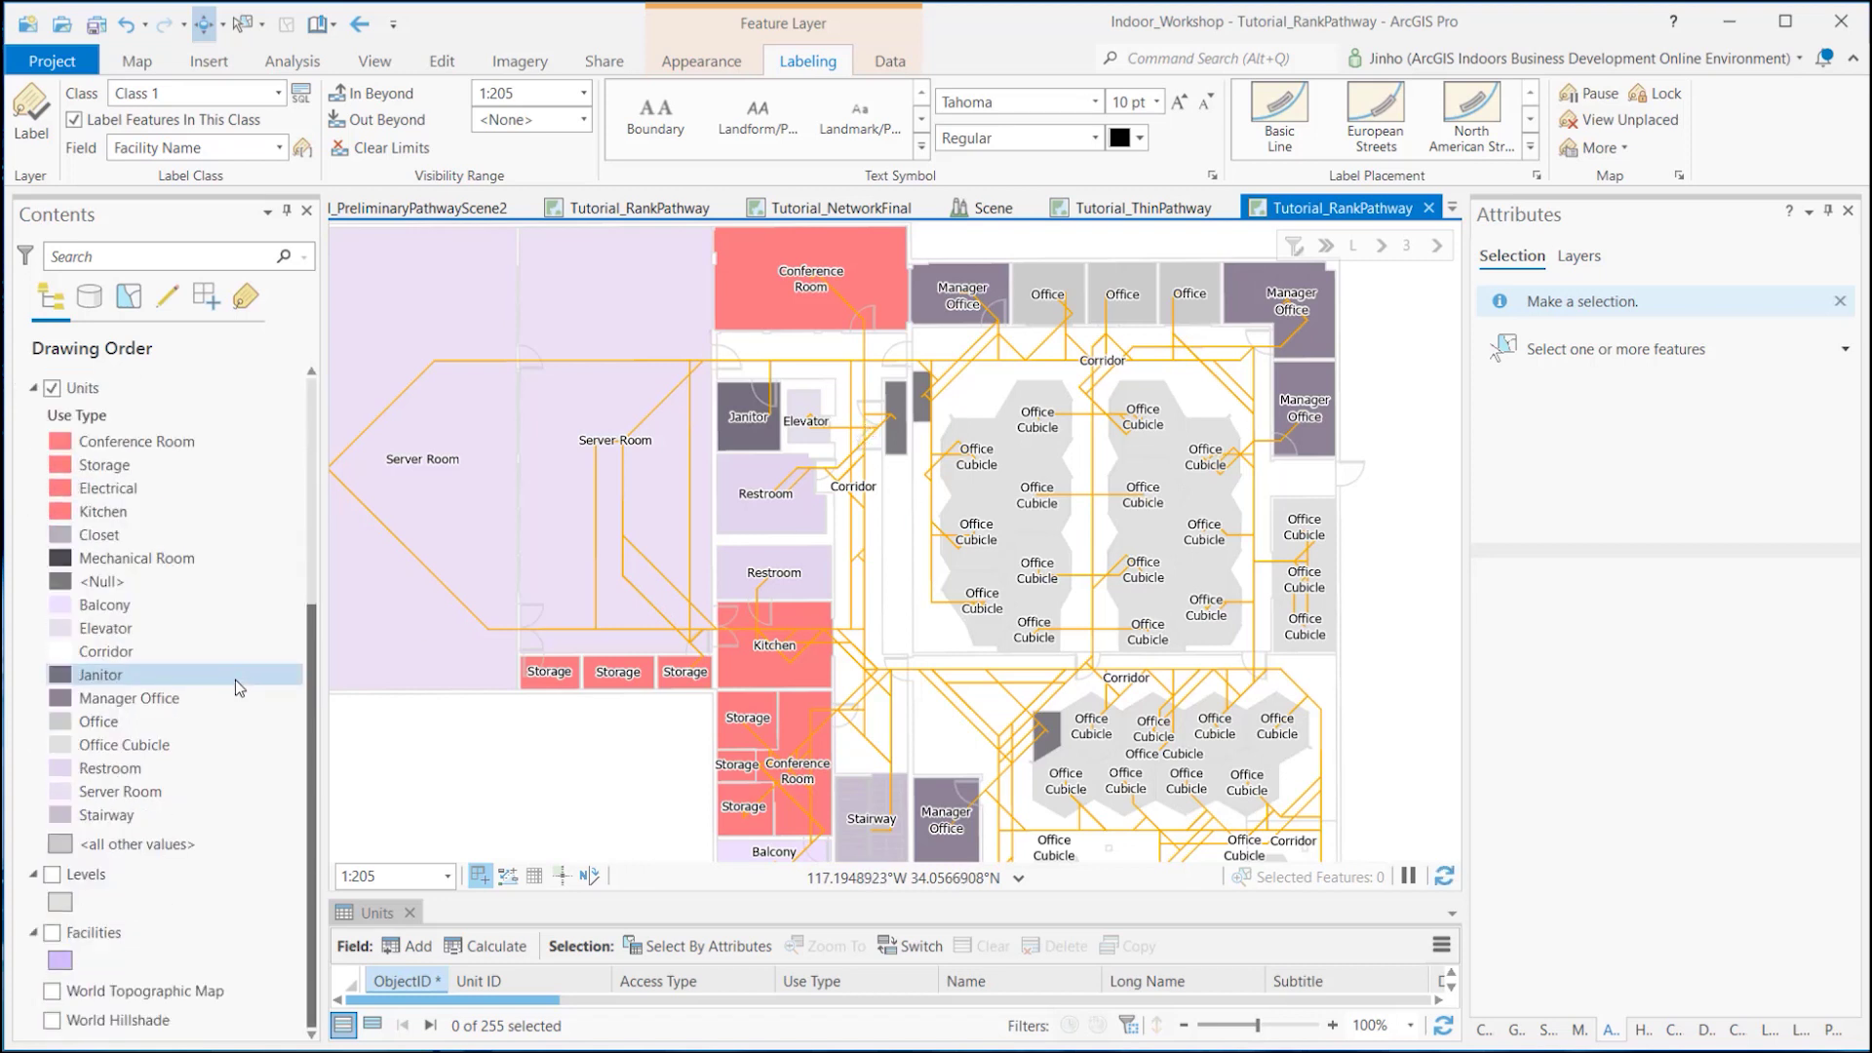
scroll(248, 688, up, 6)
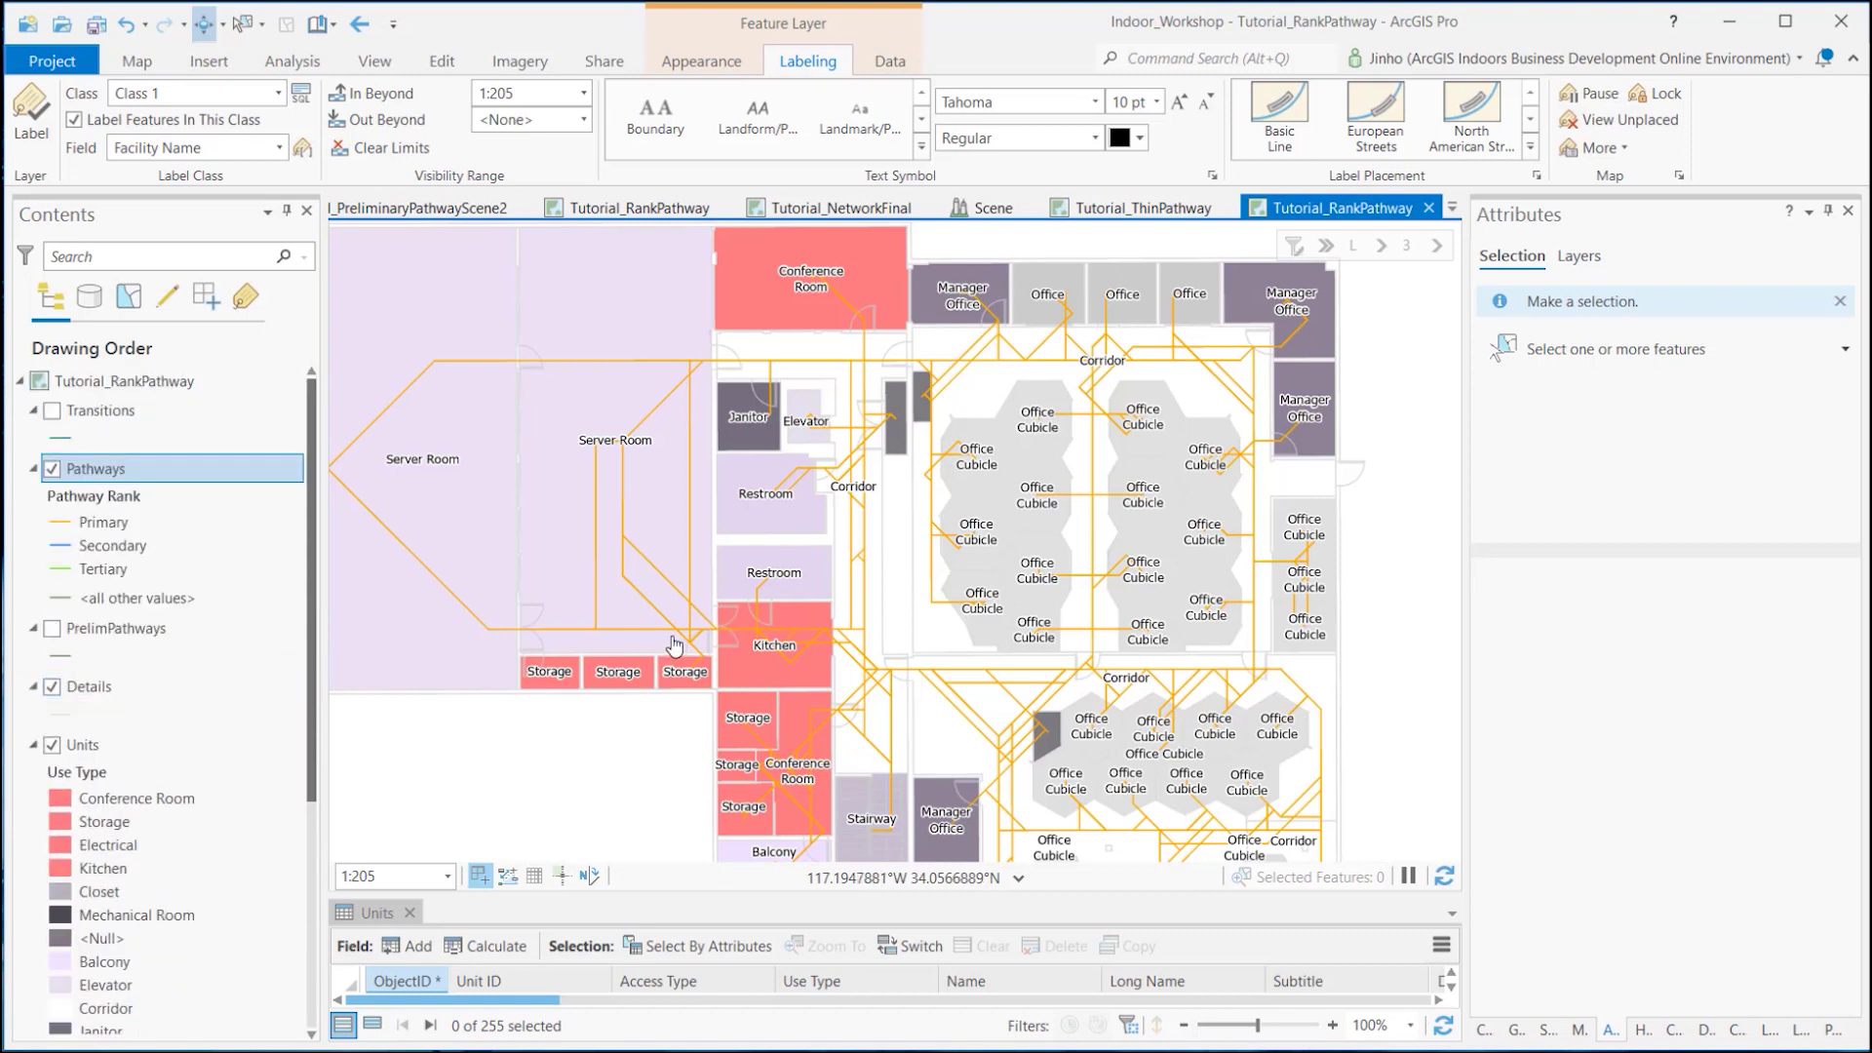
drag(972, 602, 1005, 642)
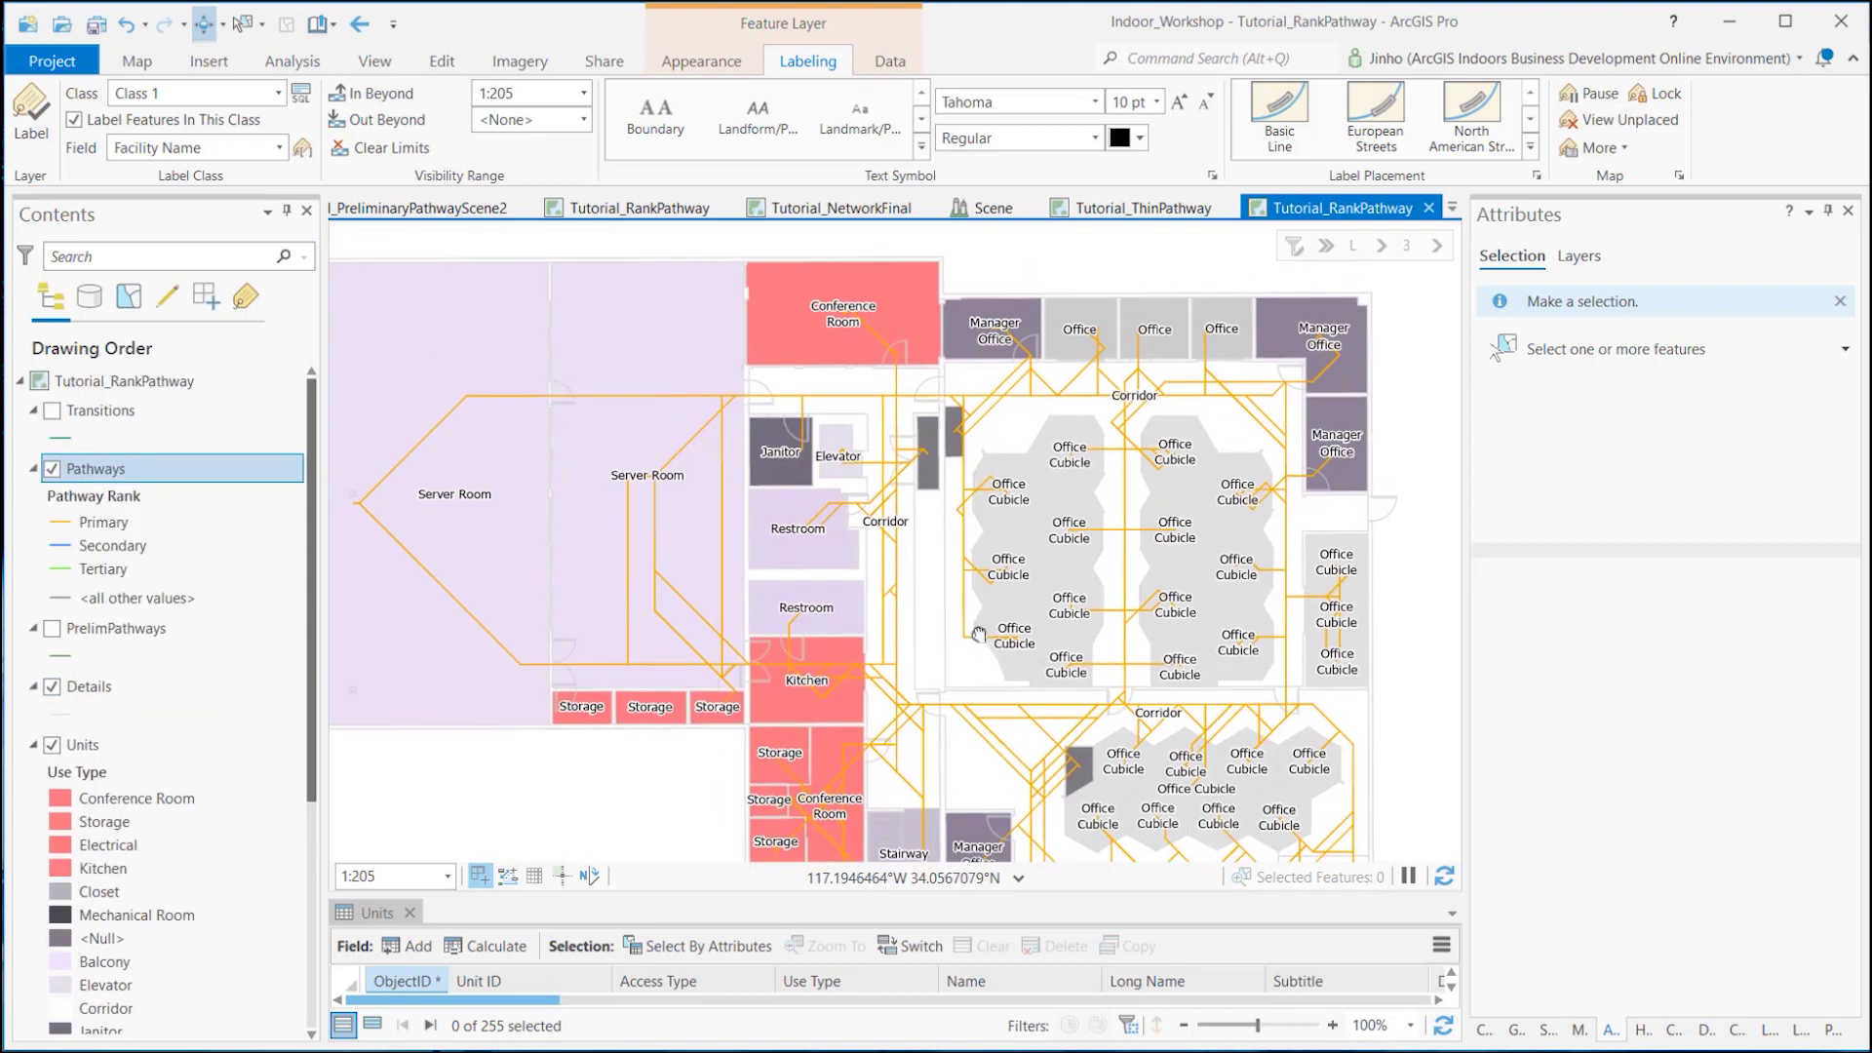
scroll(1096, 431, up, 3)
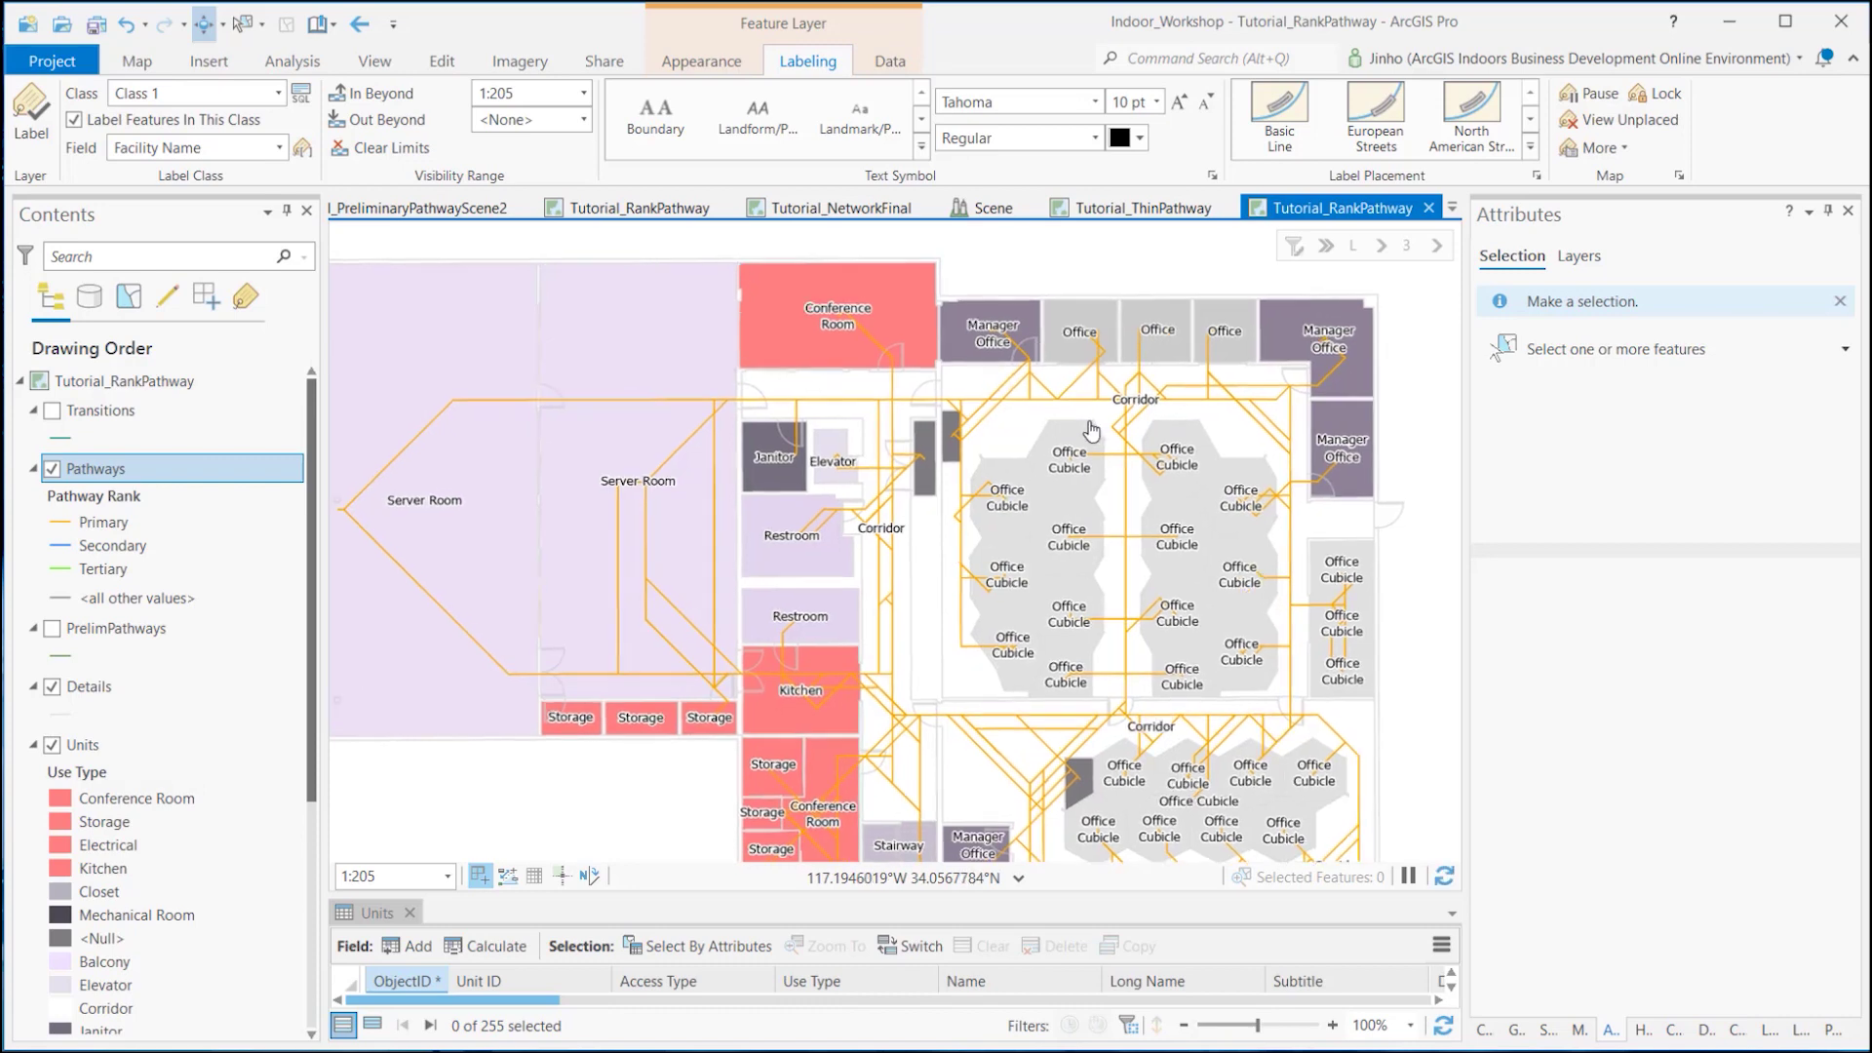
drag(1096, 431, 1023, 502)
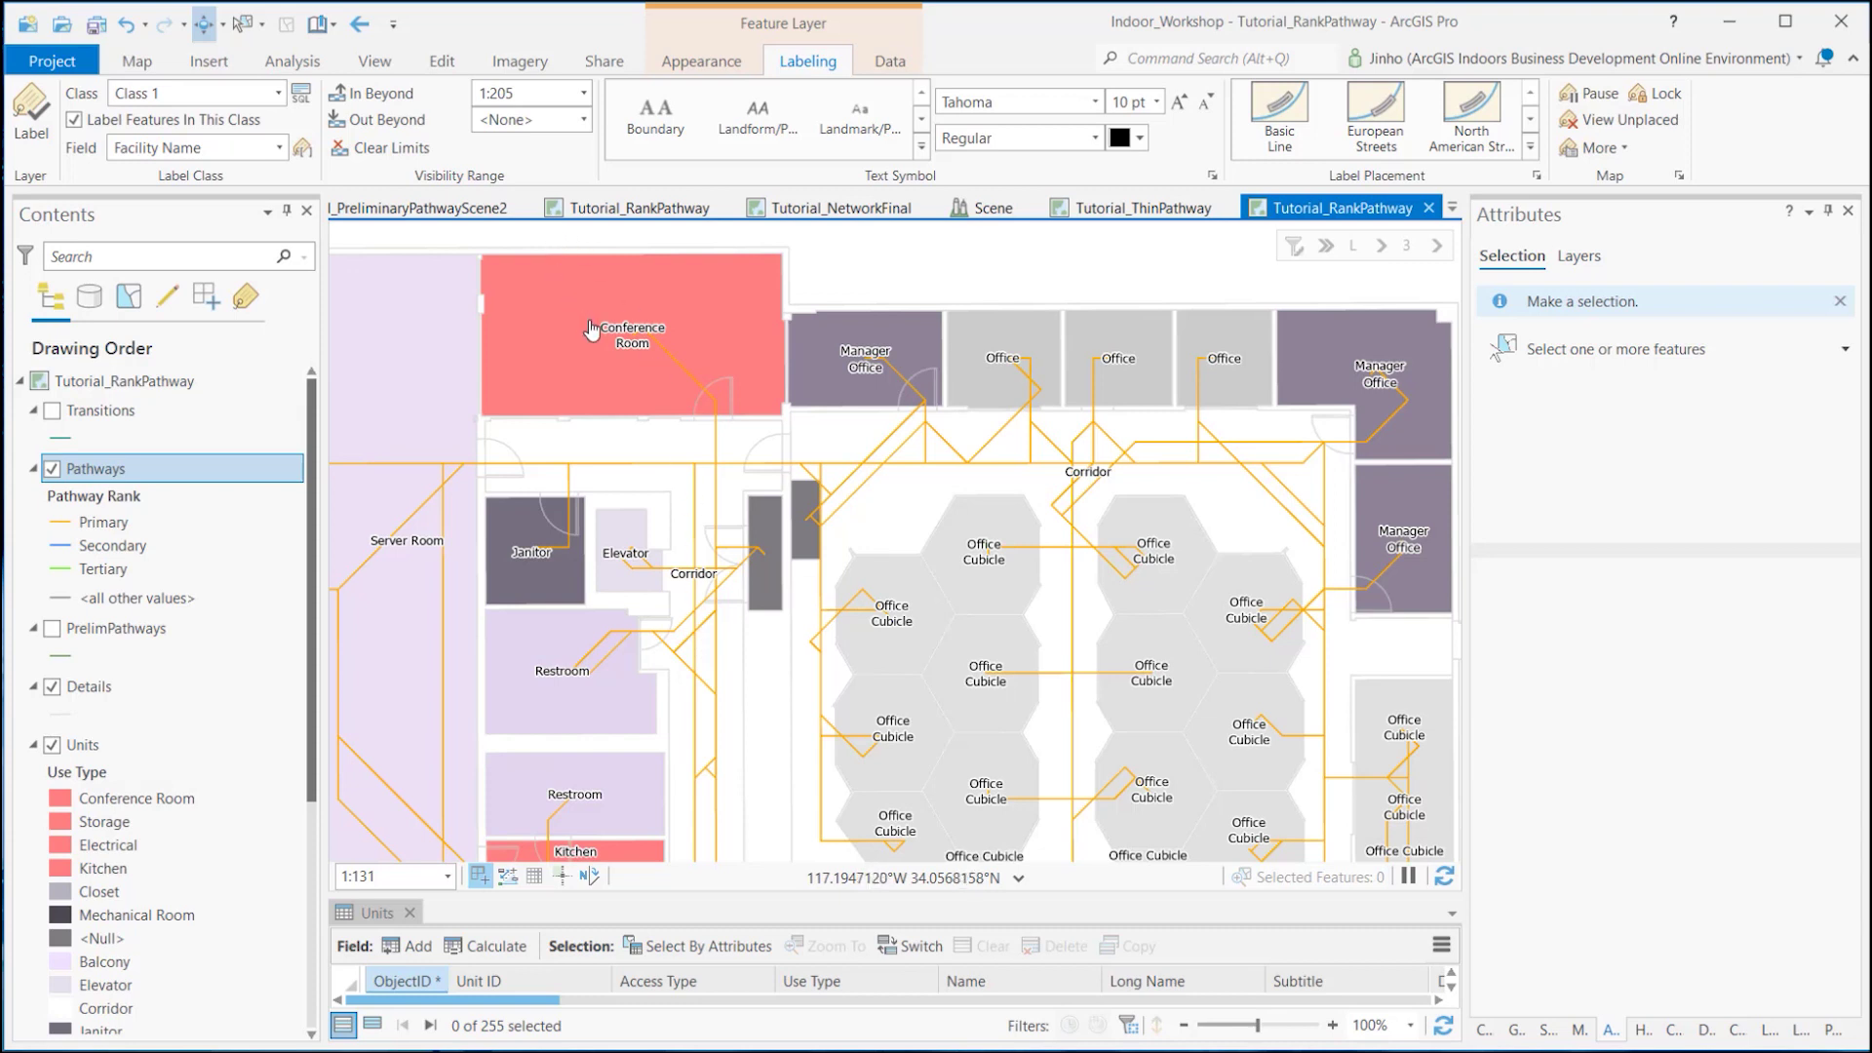
Step: Select the Kitchen unit on level 3
click(244, 29)
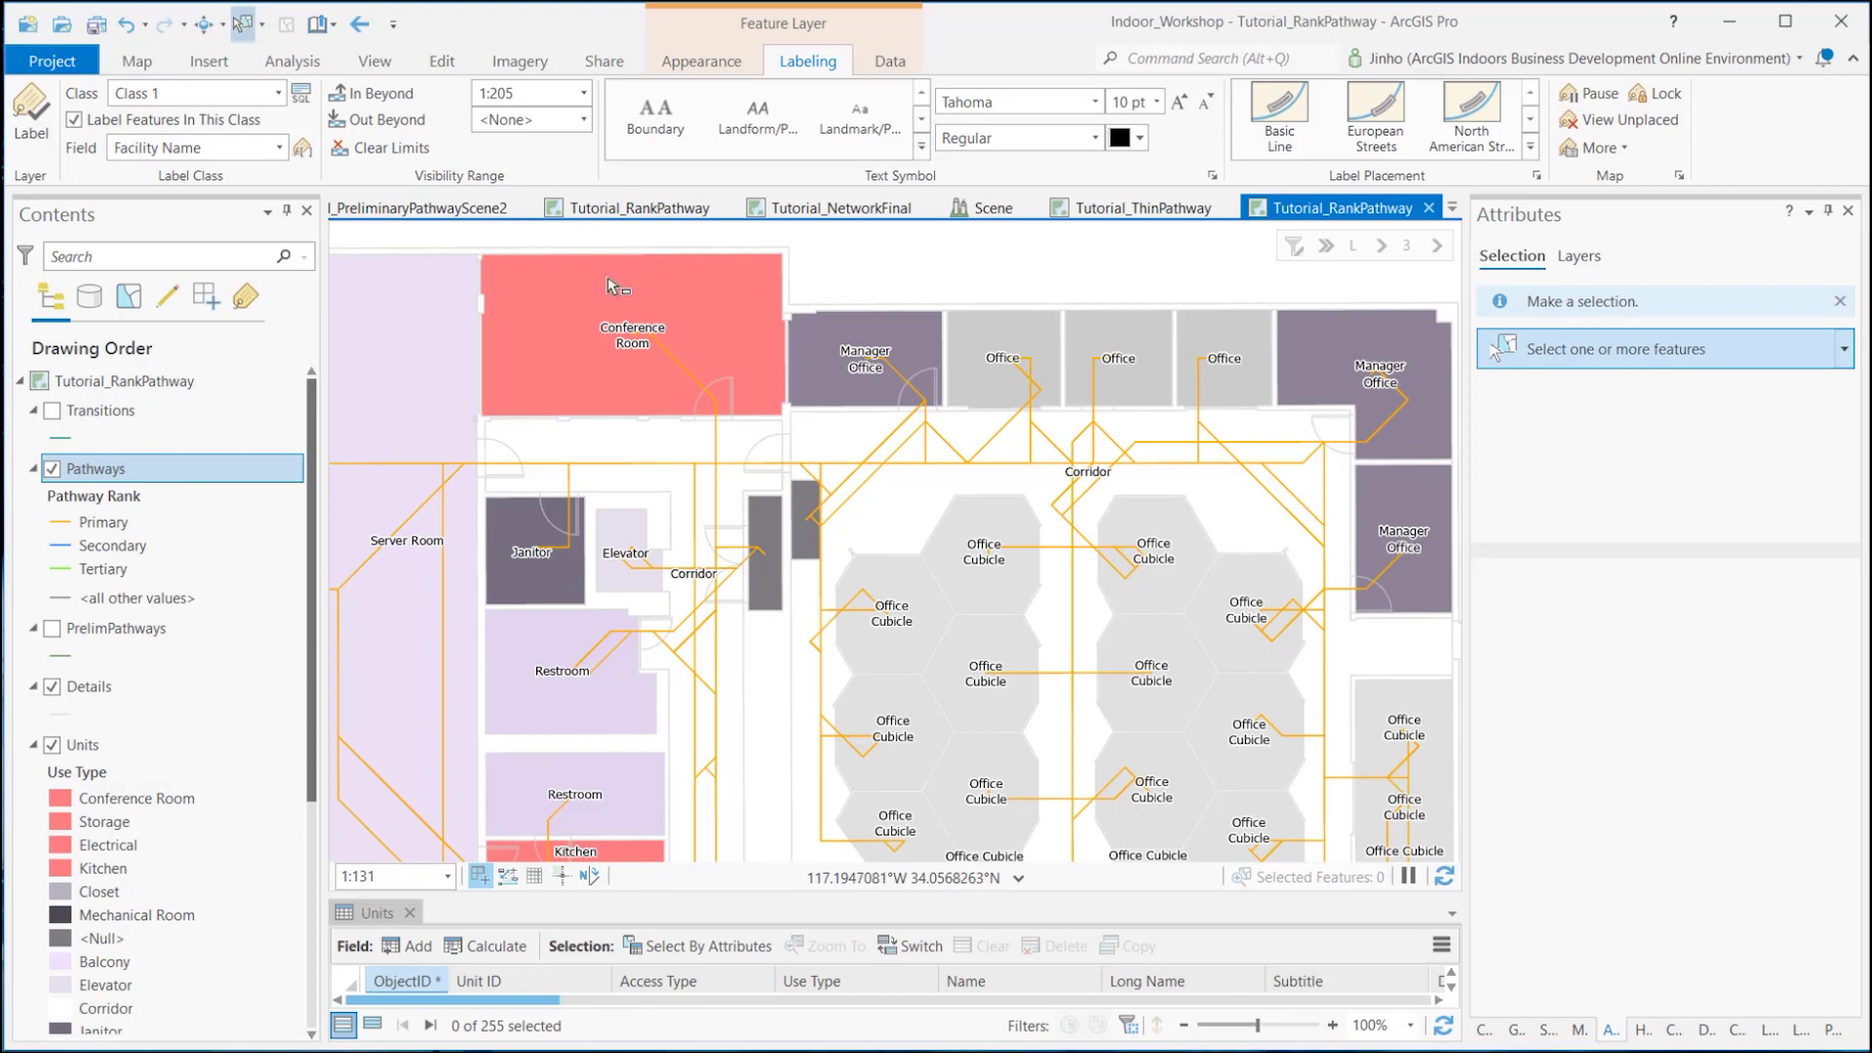
scroll(712, 702, down, 2)
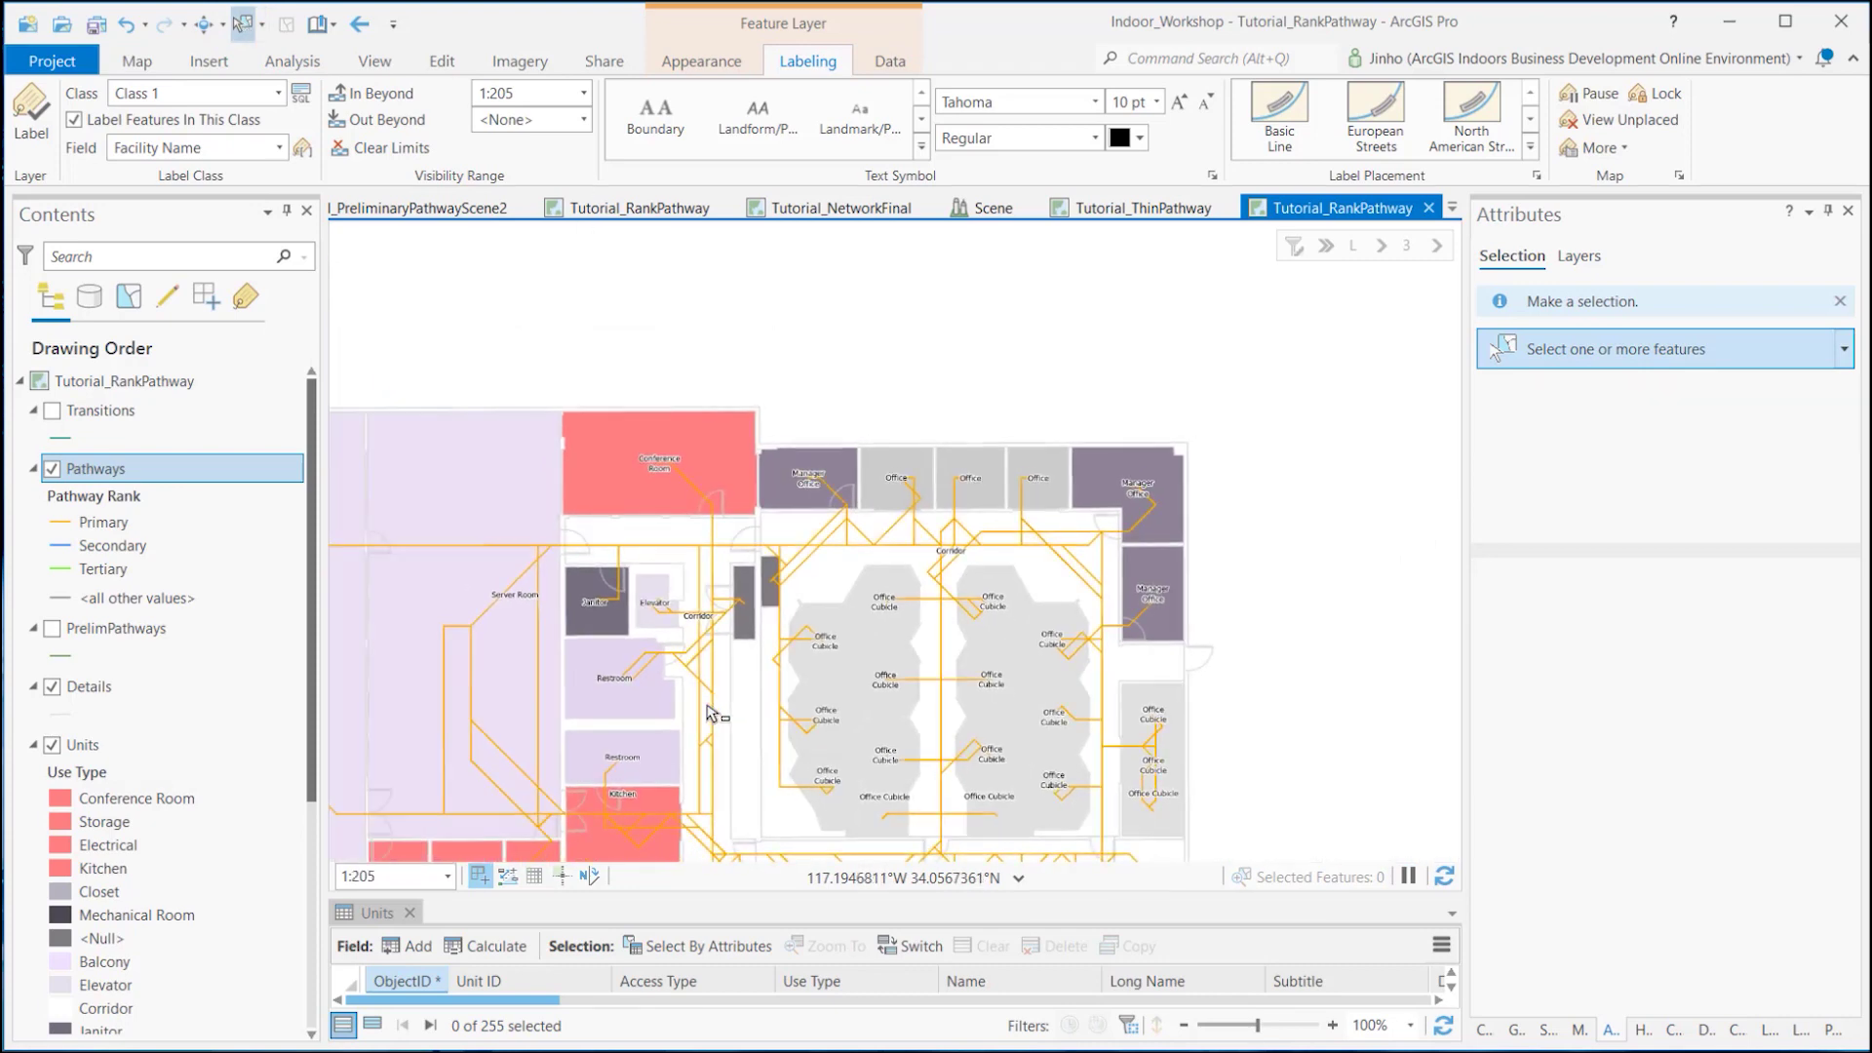
click(633, 841)
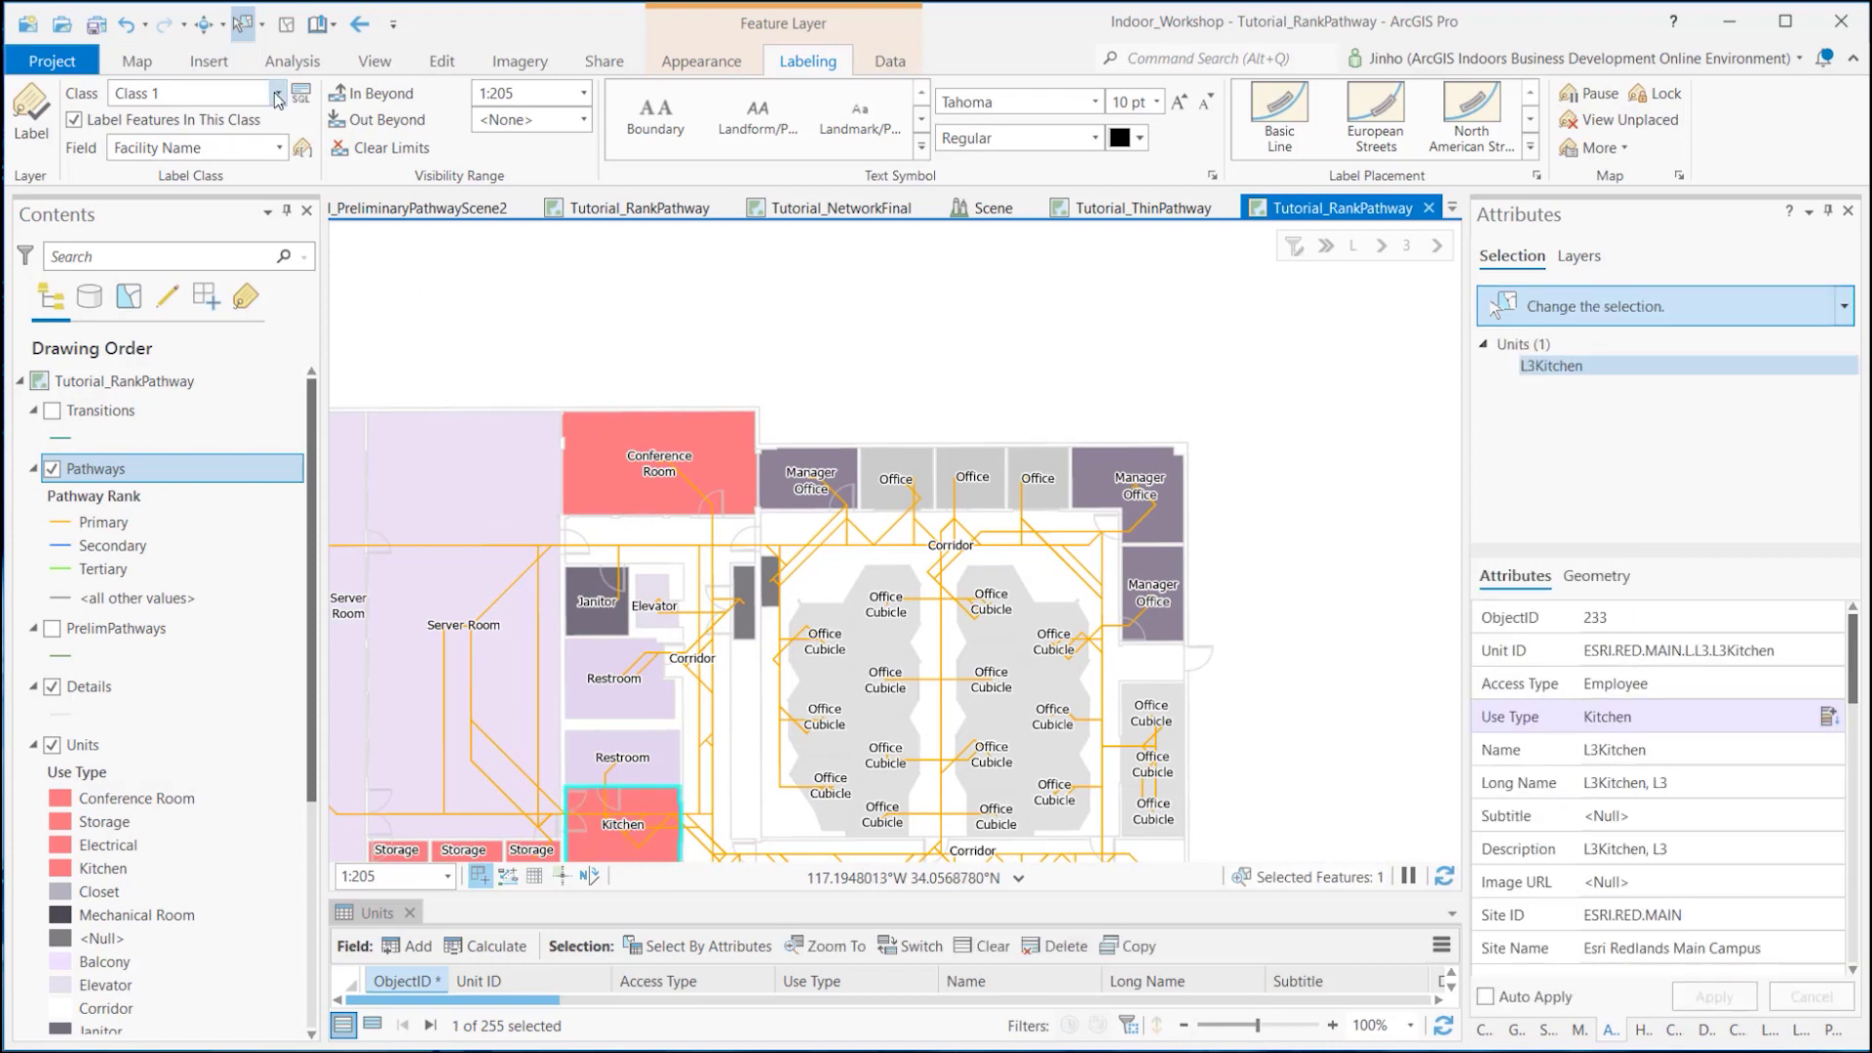
click(205, 29)
drag(912, 457, 954, 319)
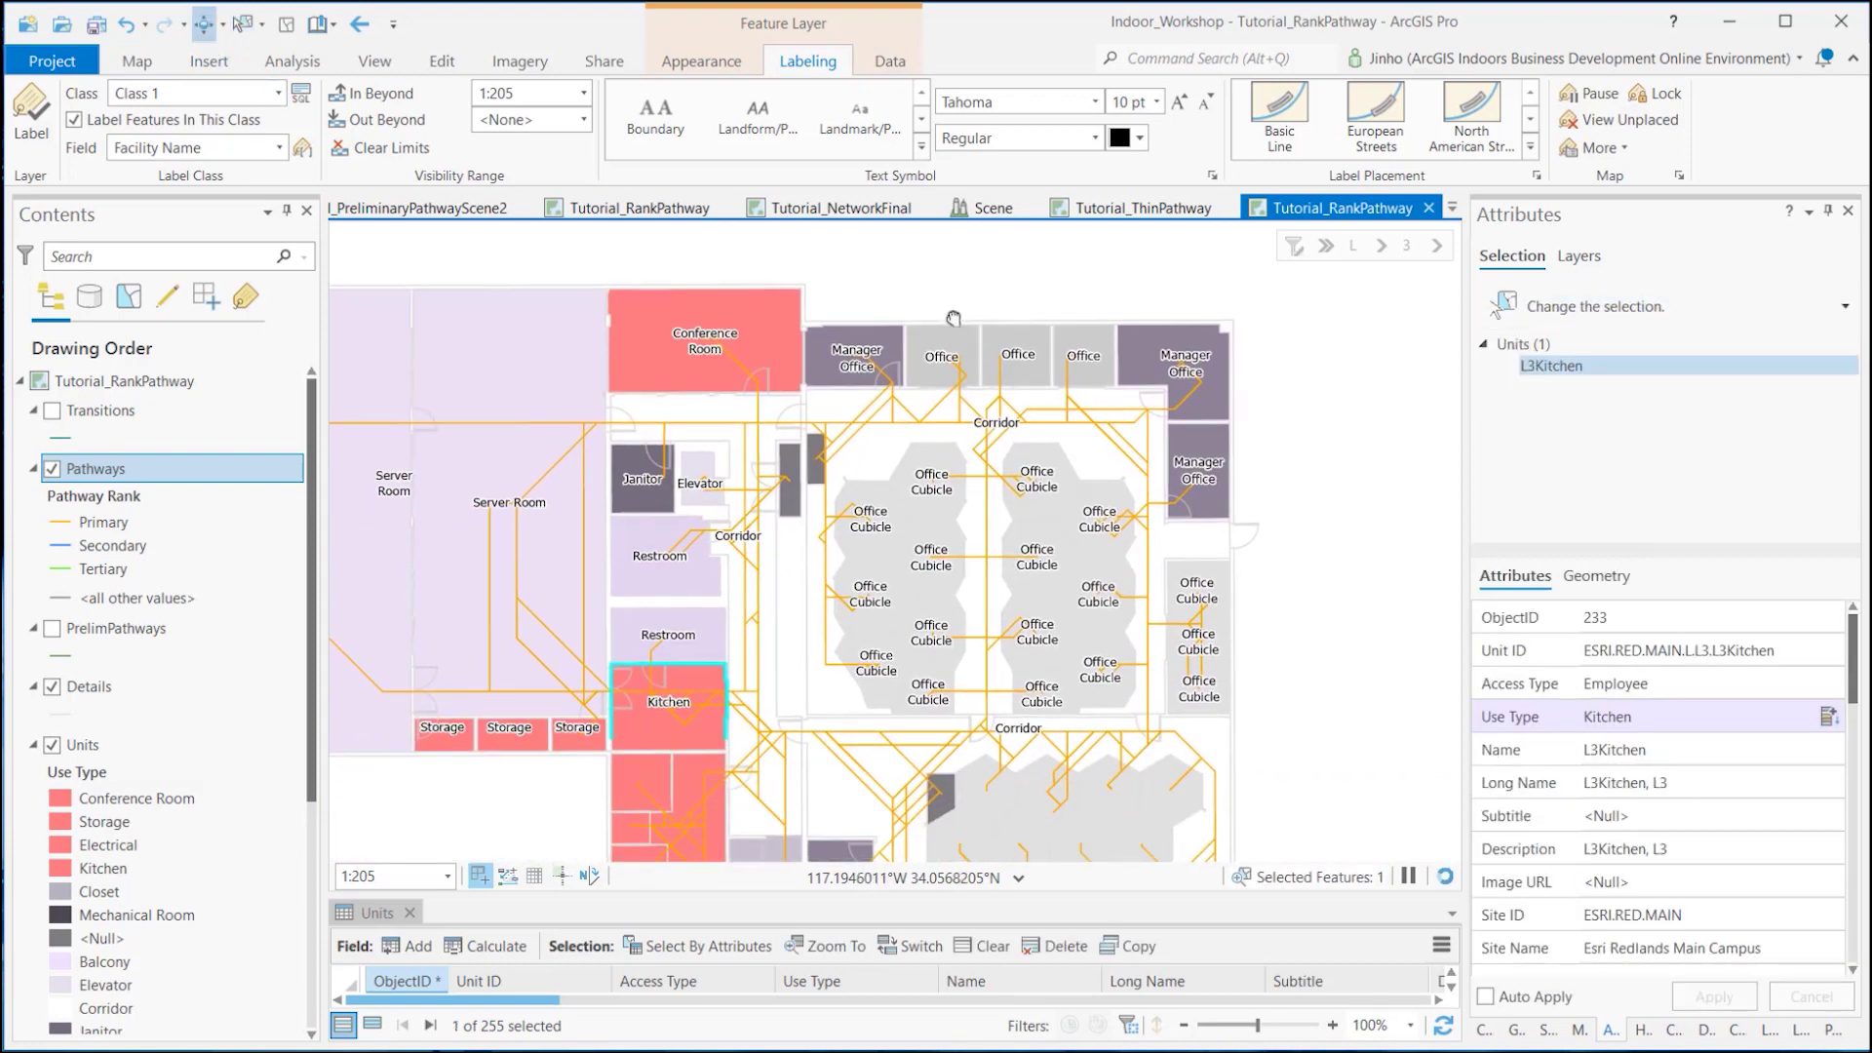
Step: On level 2, add the two Conference Rooms, Storage and Kitchen units to the selection
click(1437, 246)
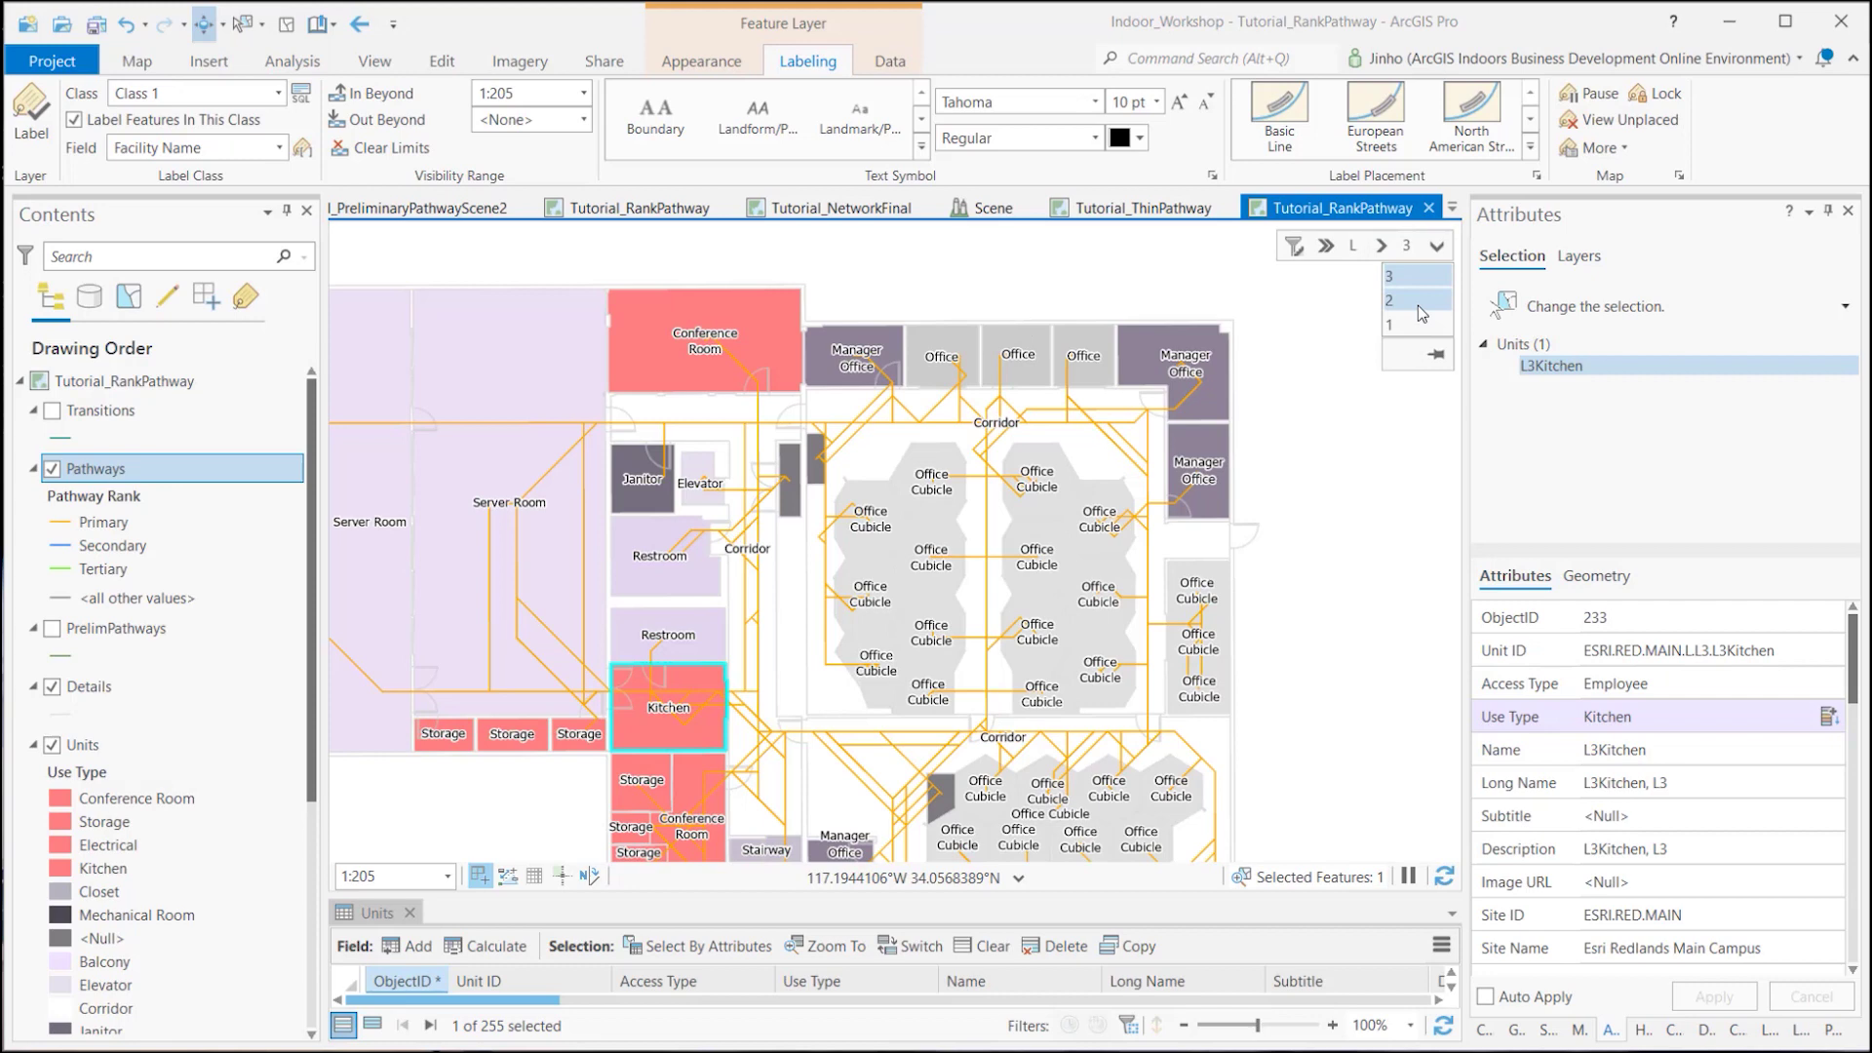
click(1419, 303)
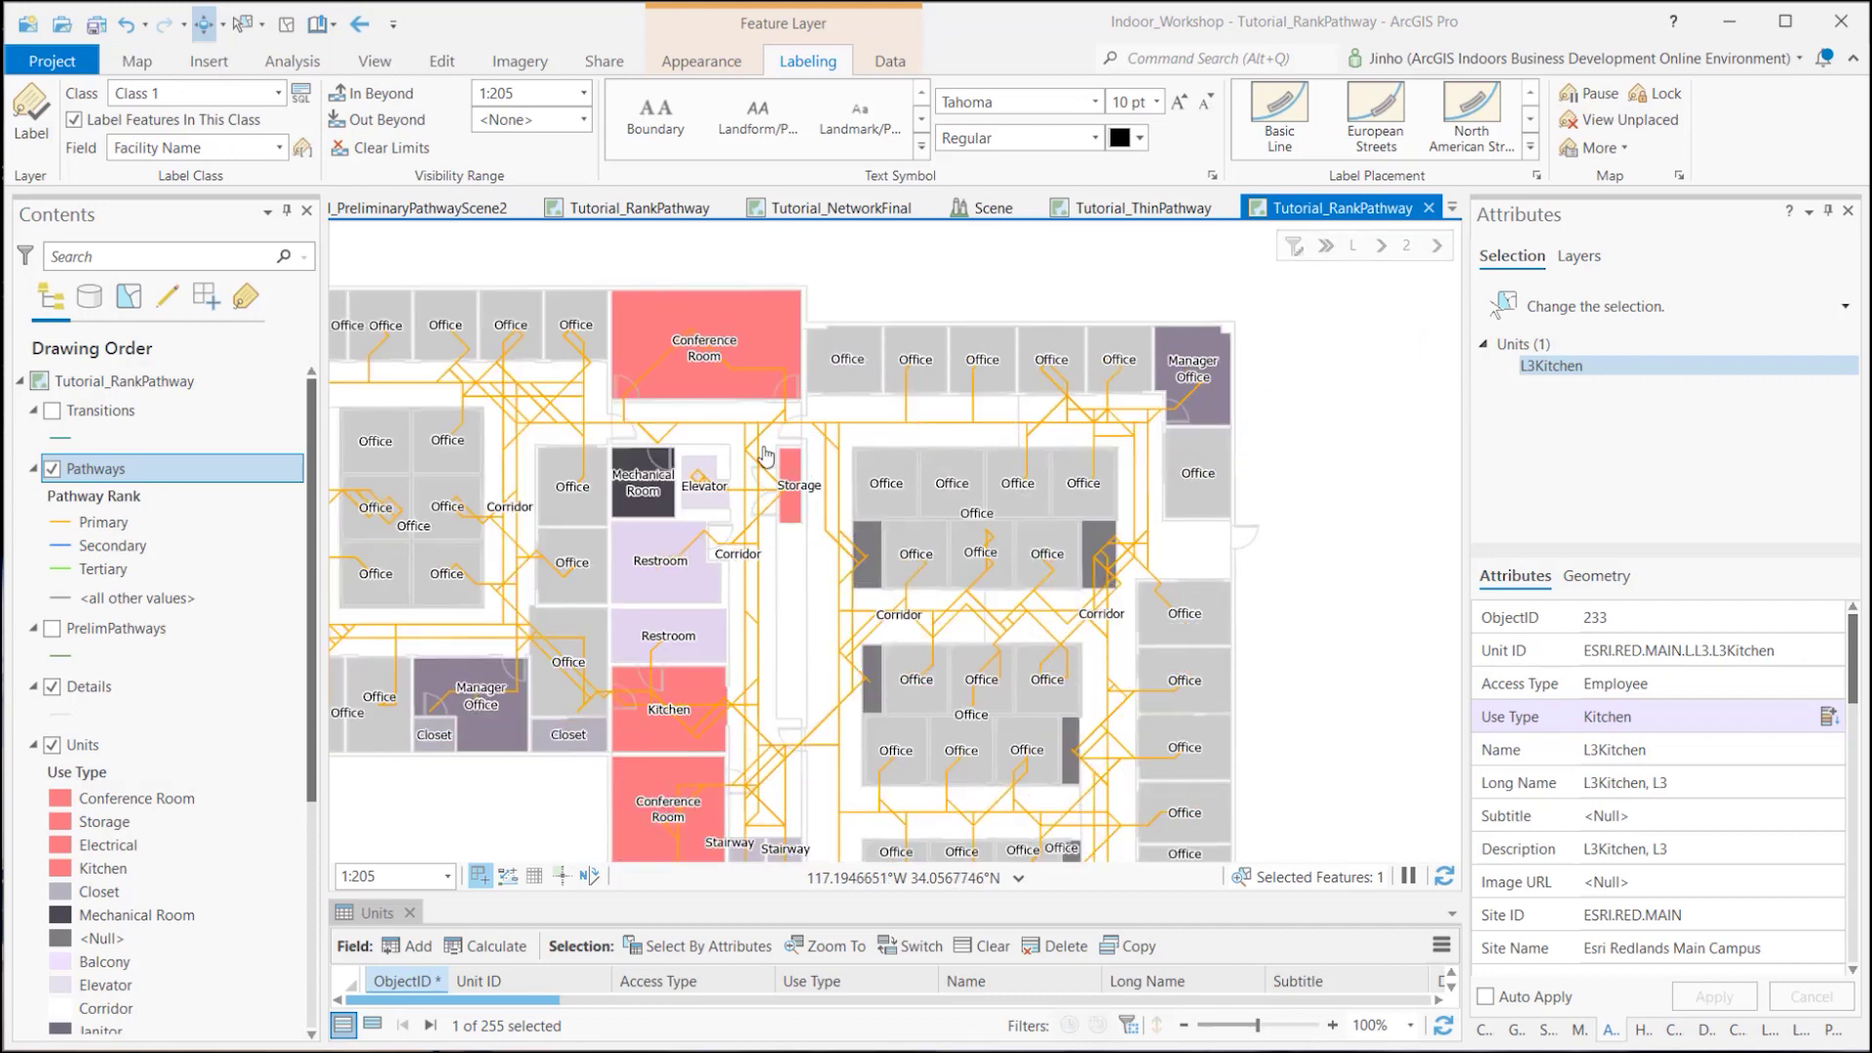
drag(711, 449, 733, 504)
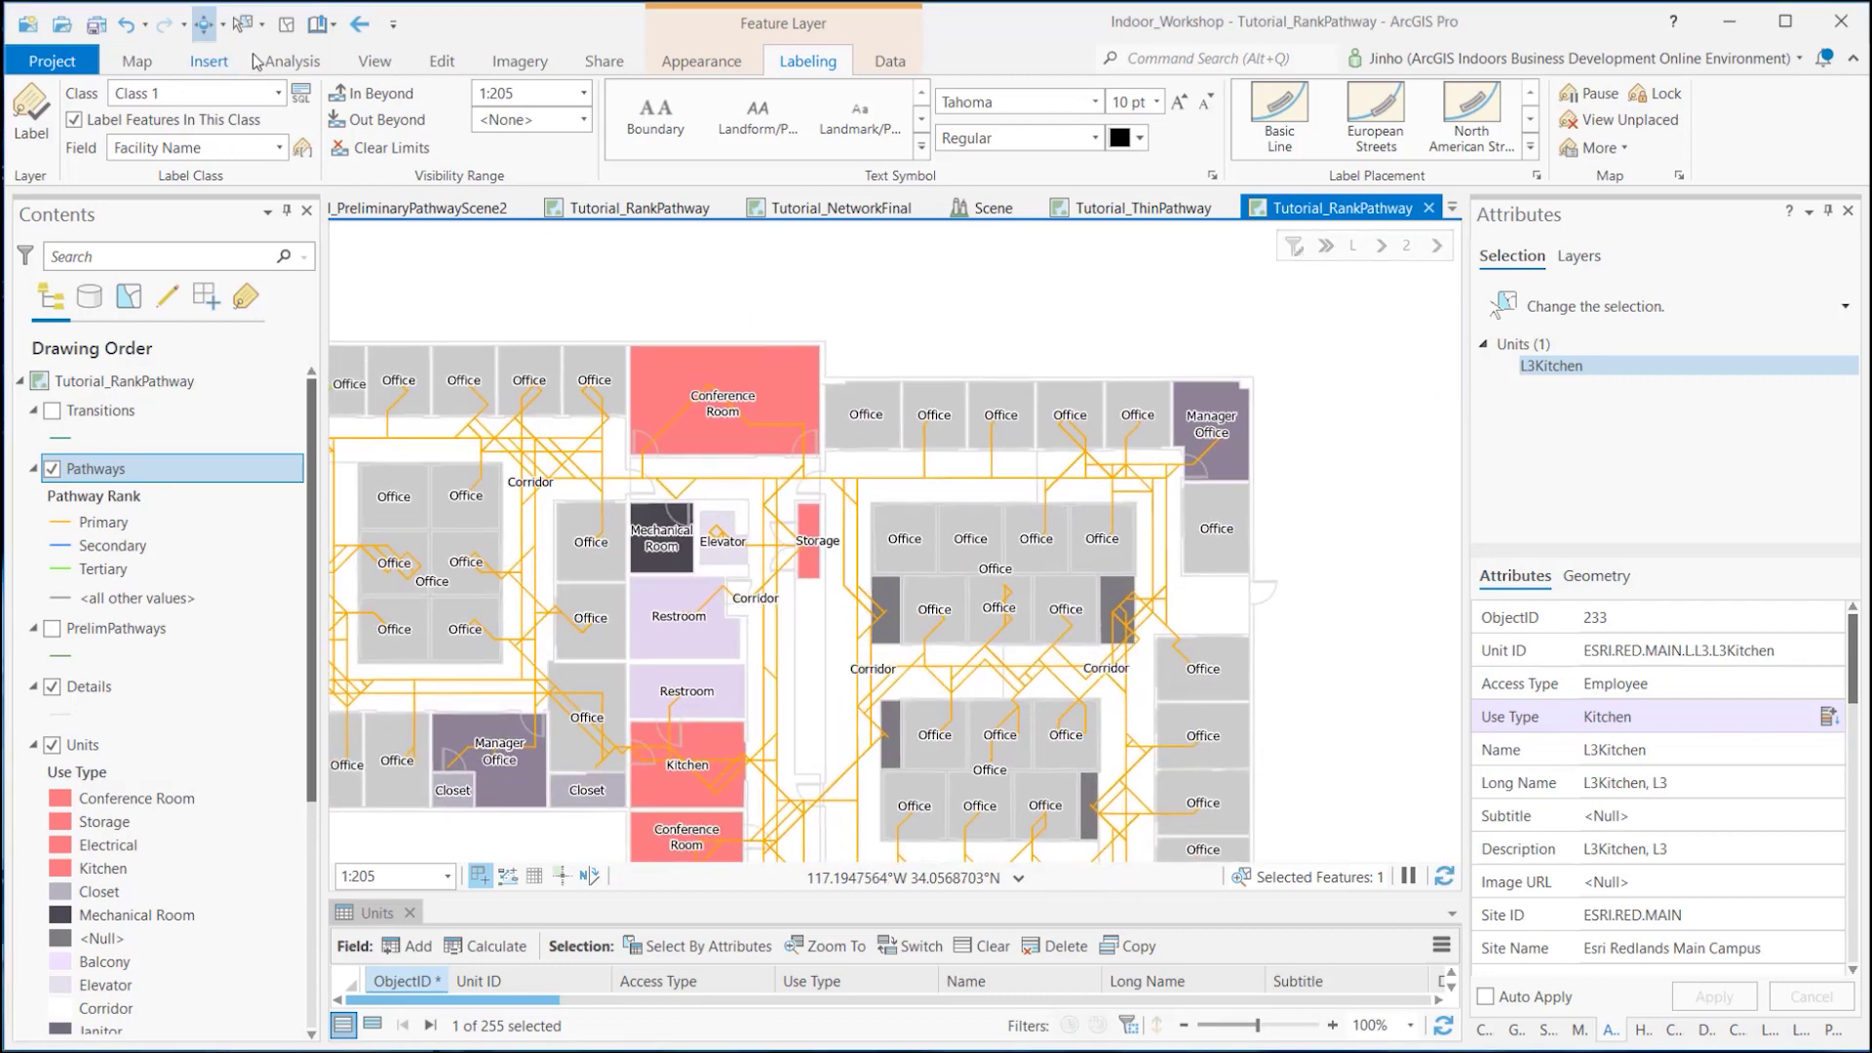
click(243, 23)
click(775, 386)
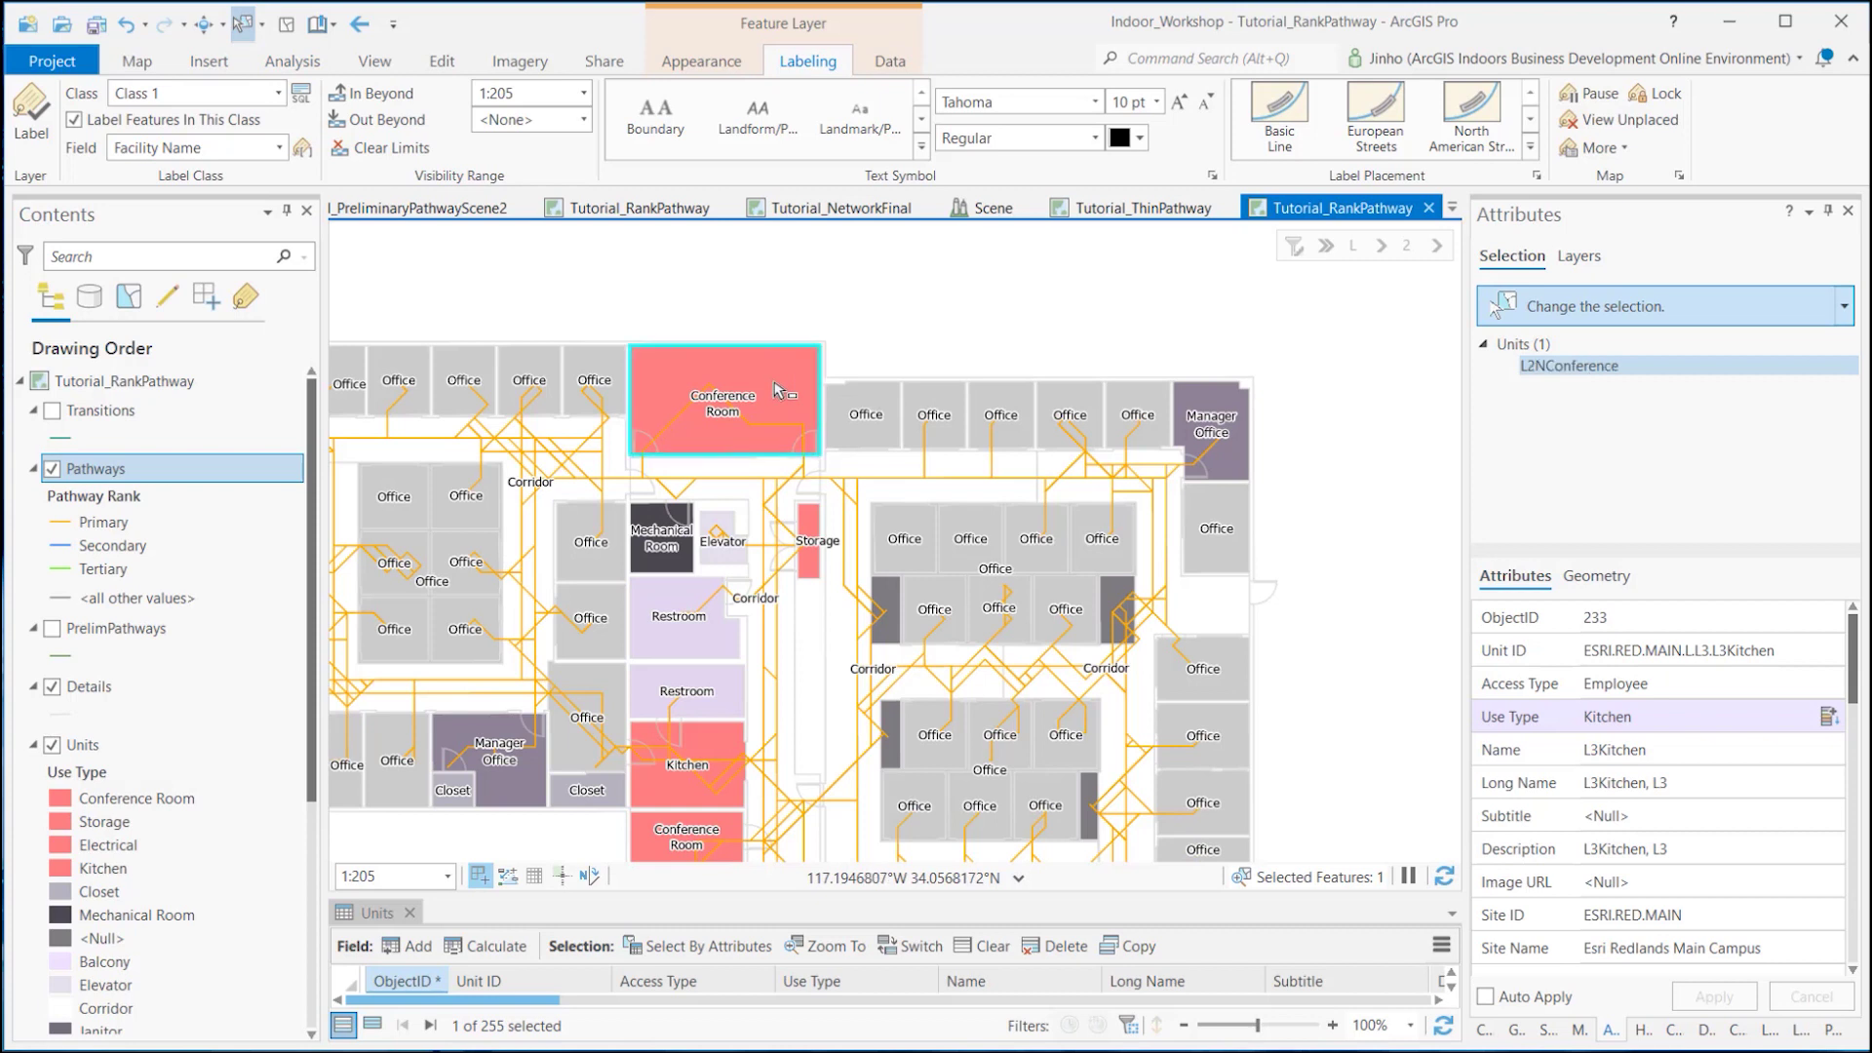
shift+click(814, 572)
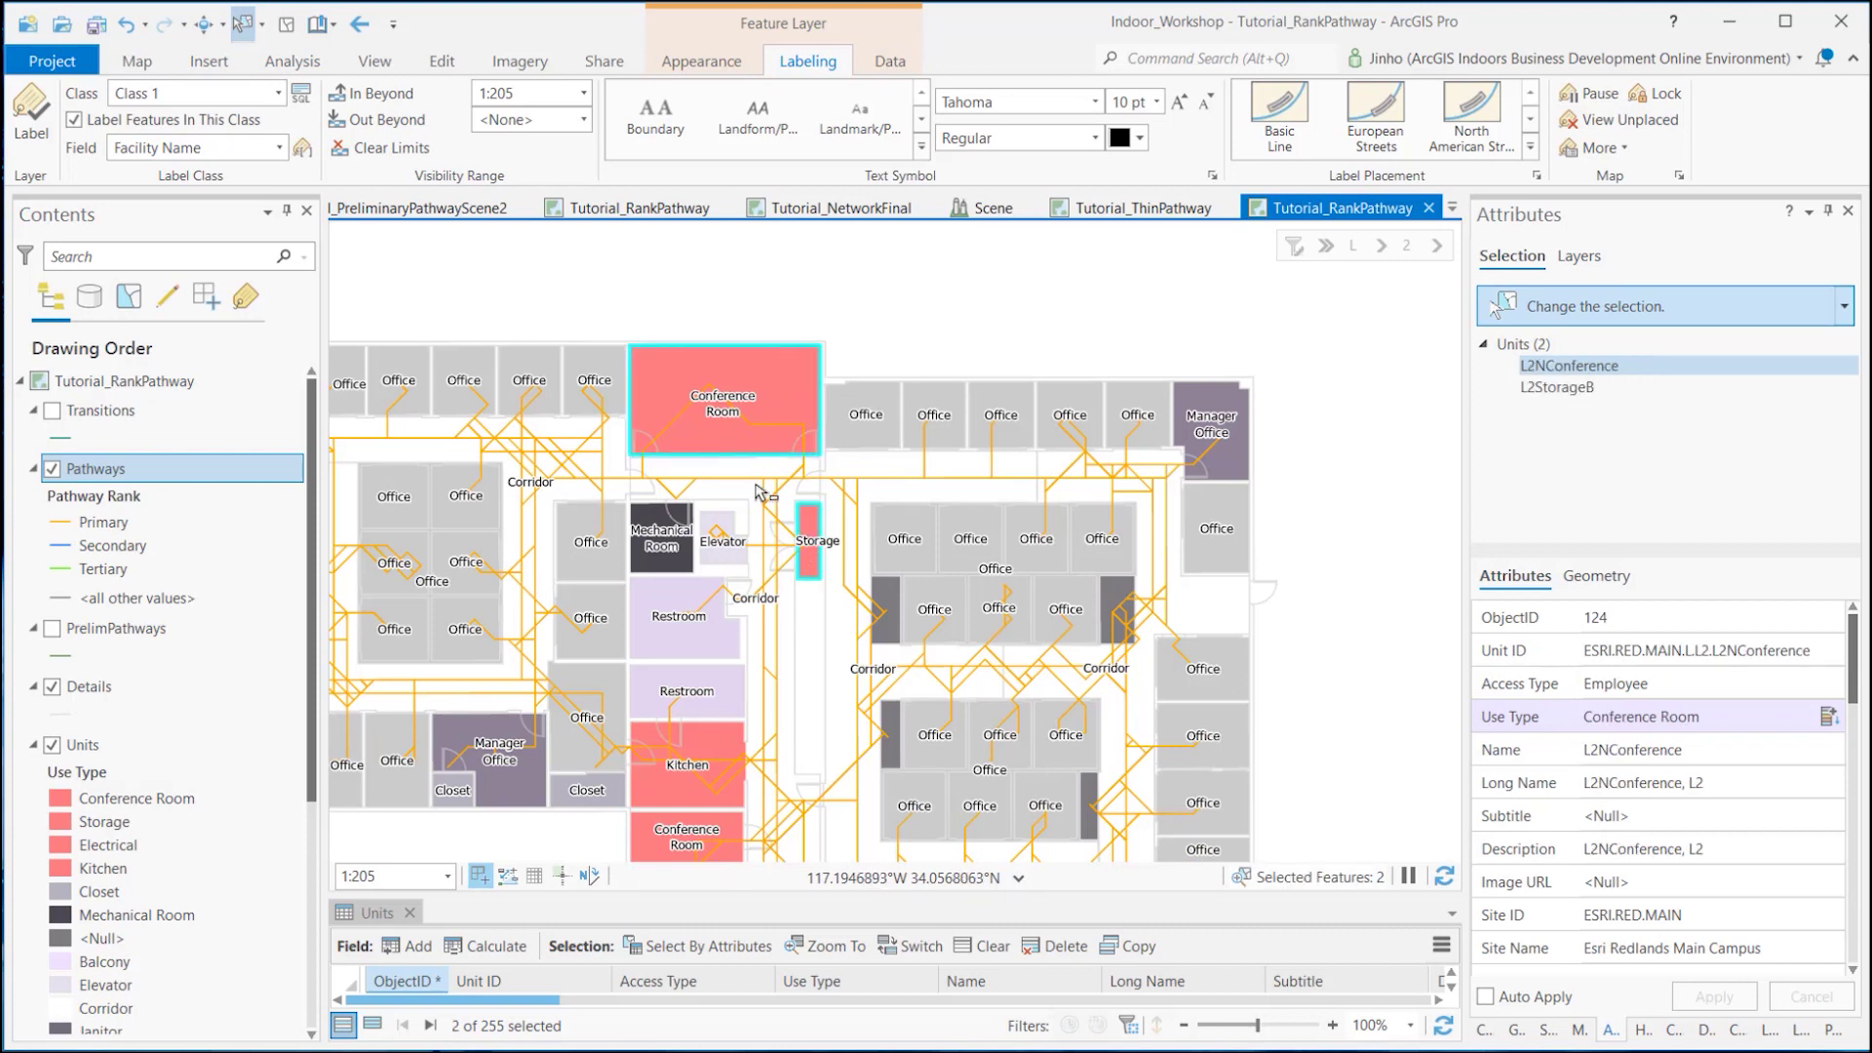
shift+click(682, 794)
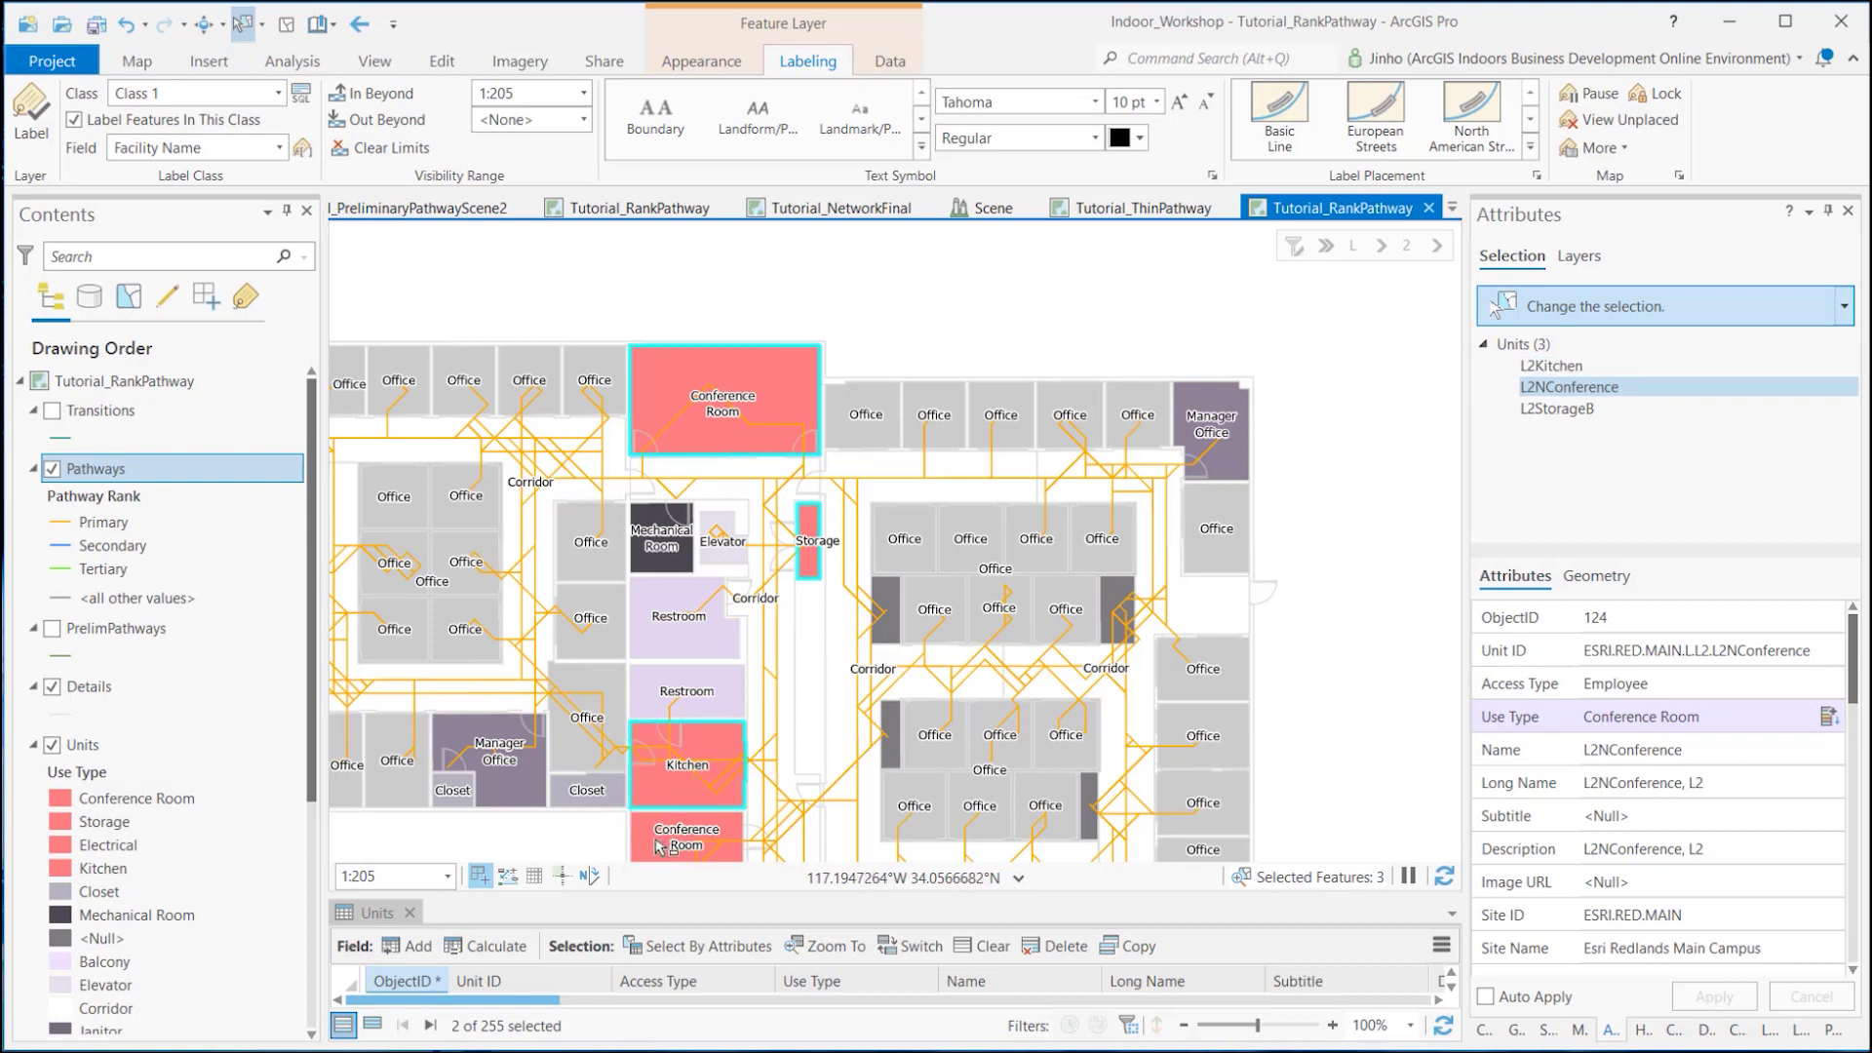
shift+click(671, 837)
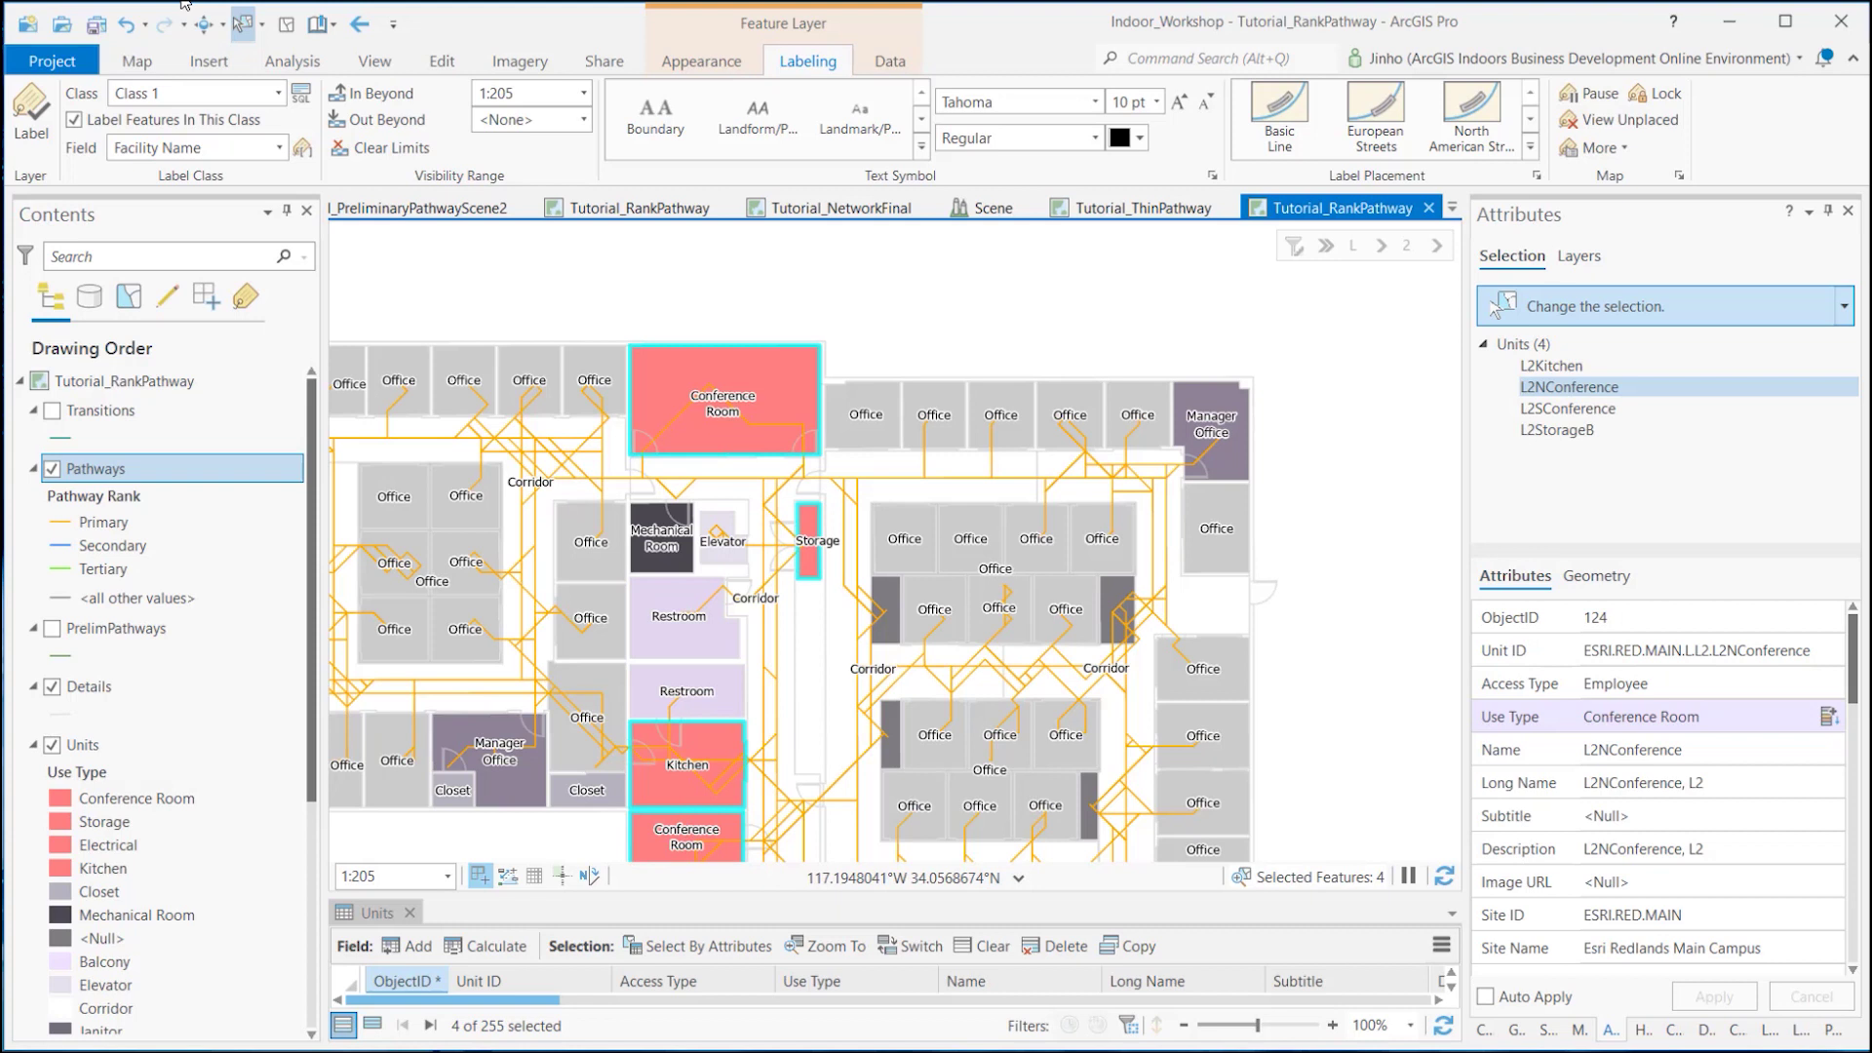
Step: On level 1, add three Conference Rooms, two Electrical units, Storage and Kitchen, then enlarge the Units table
click(204, 23)
drag(956, 543, 1003, 461)
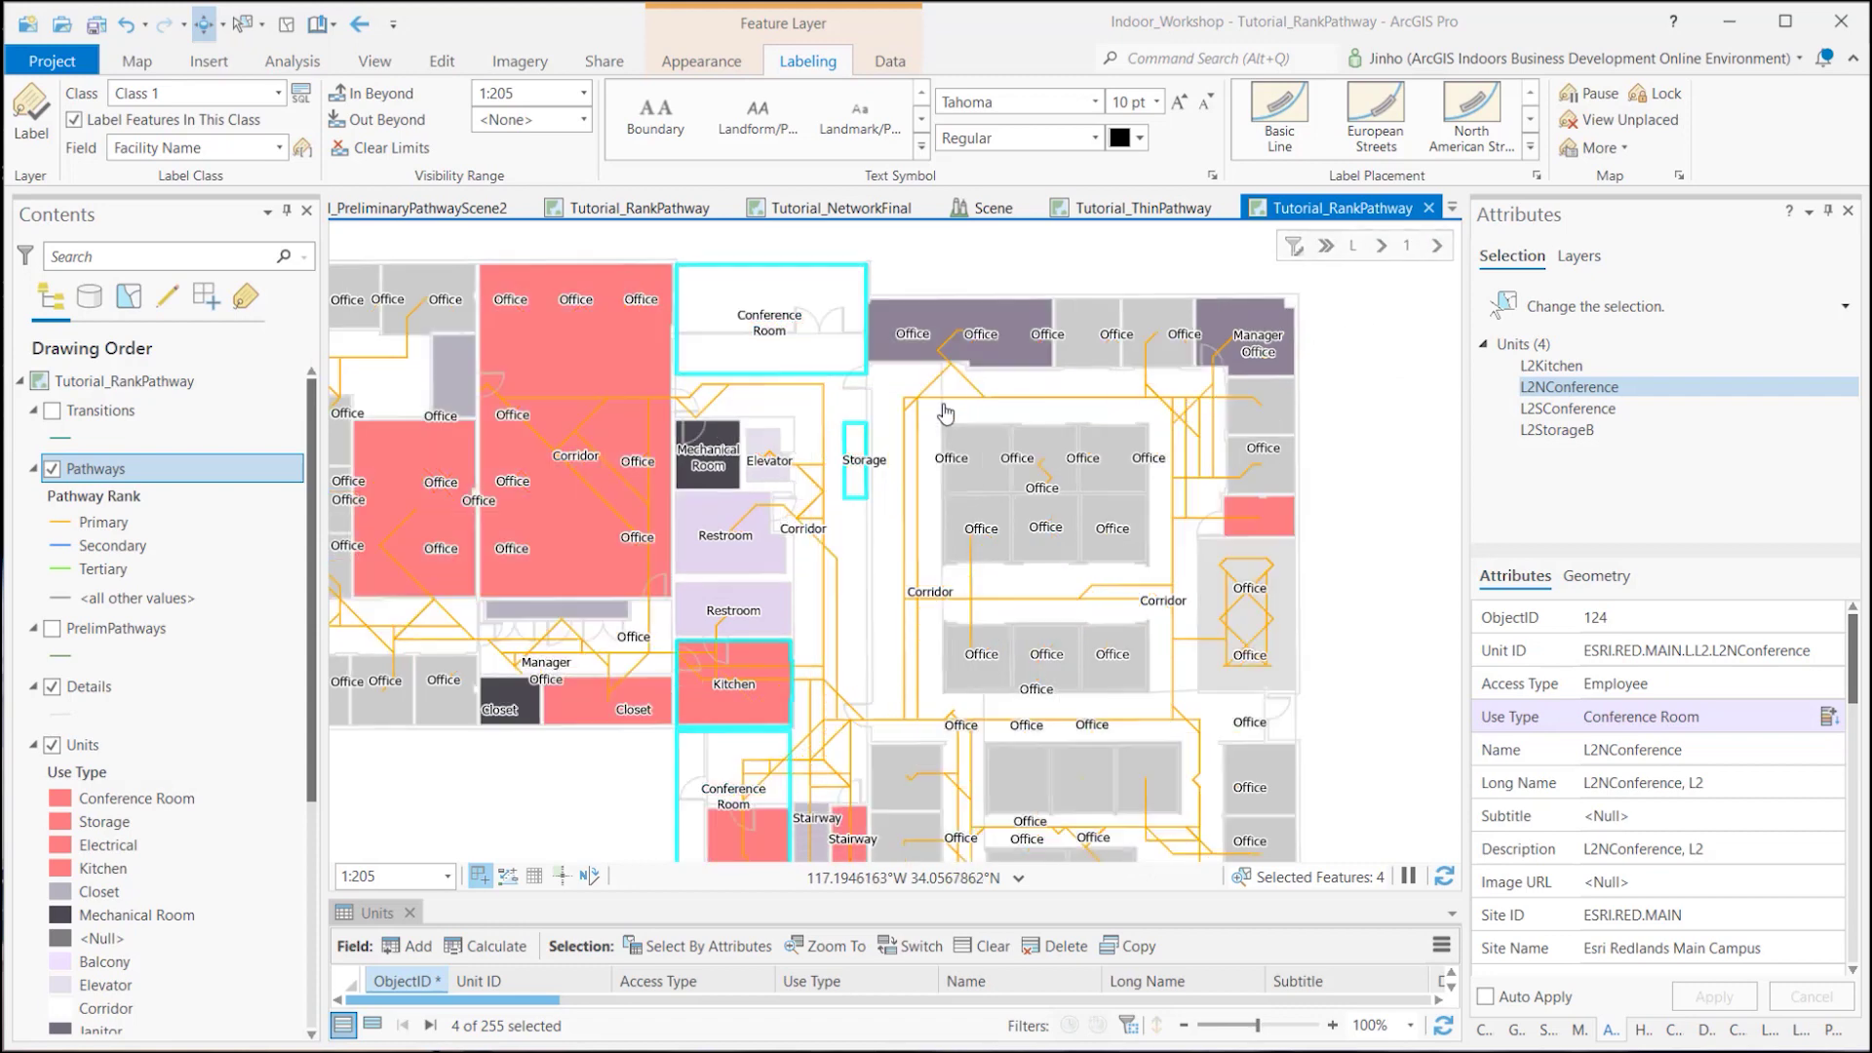
drag(699, 395, 793, 416)
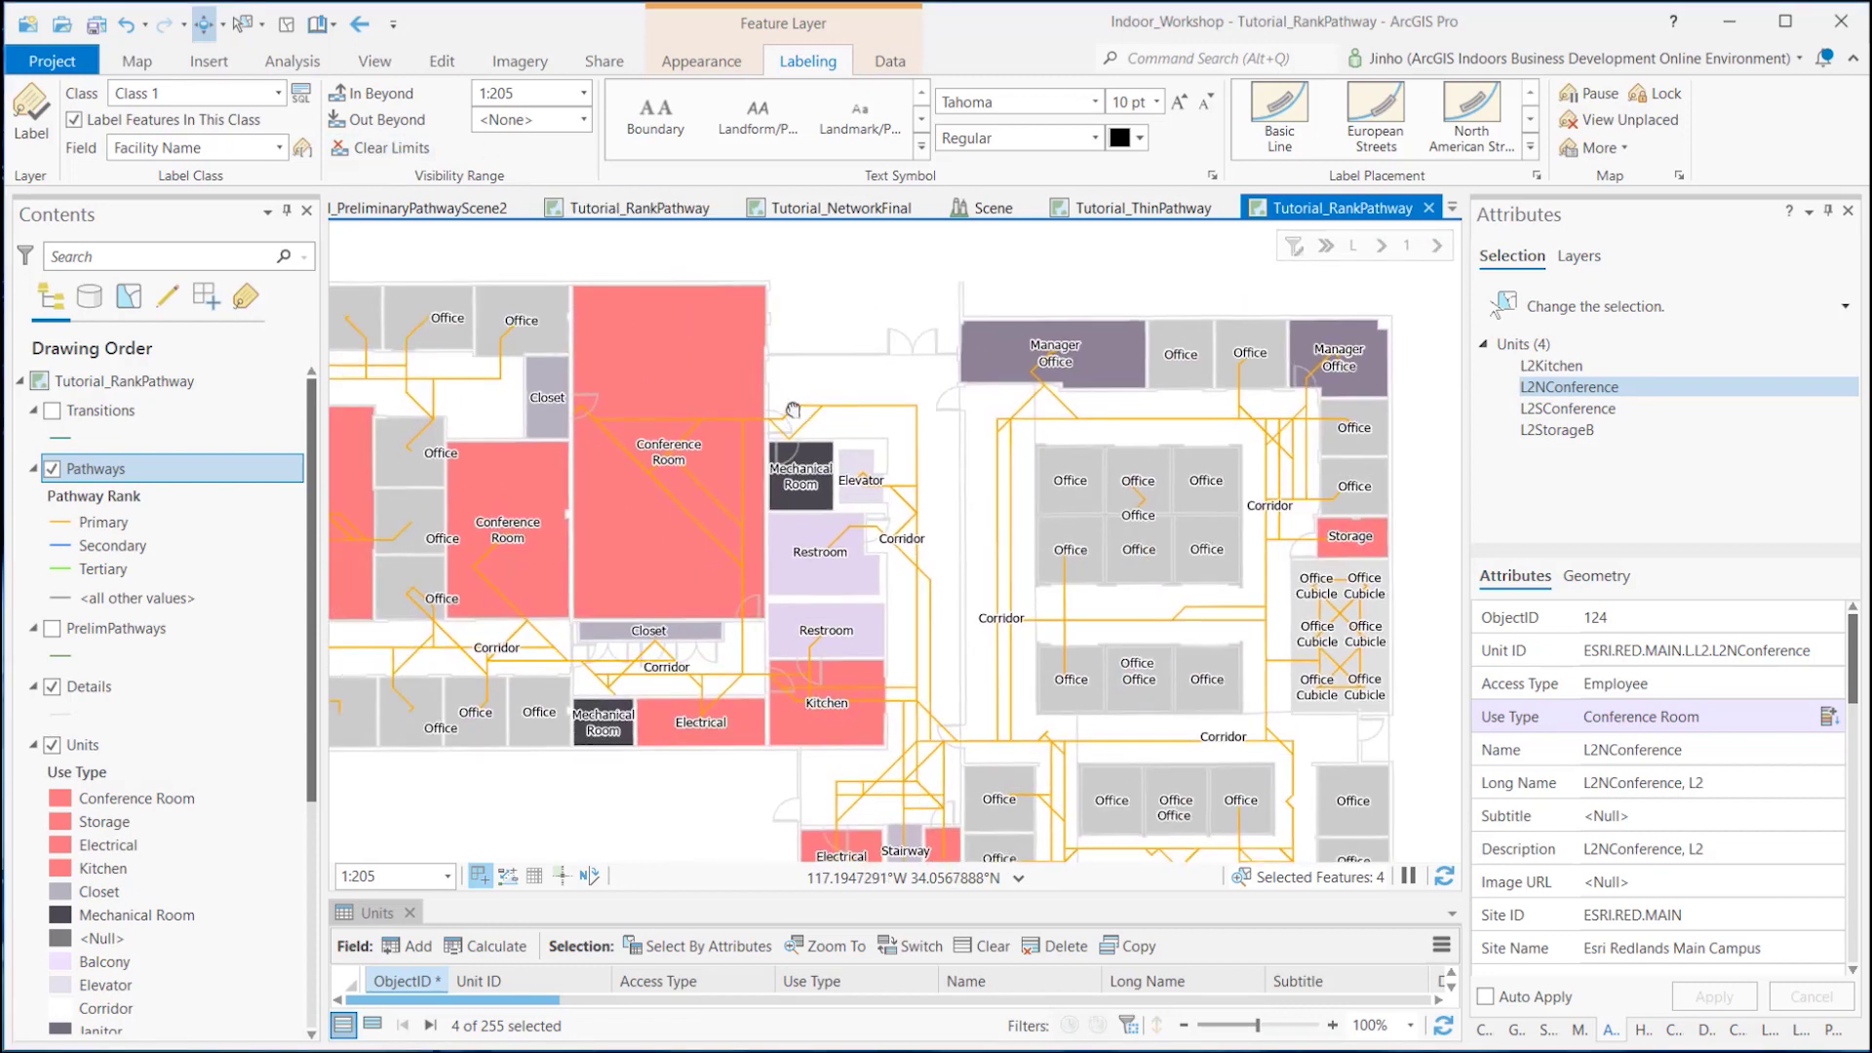
click(246, 25)
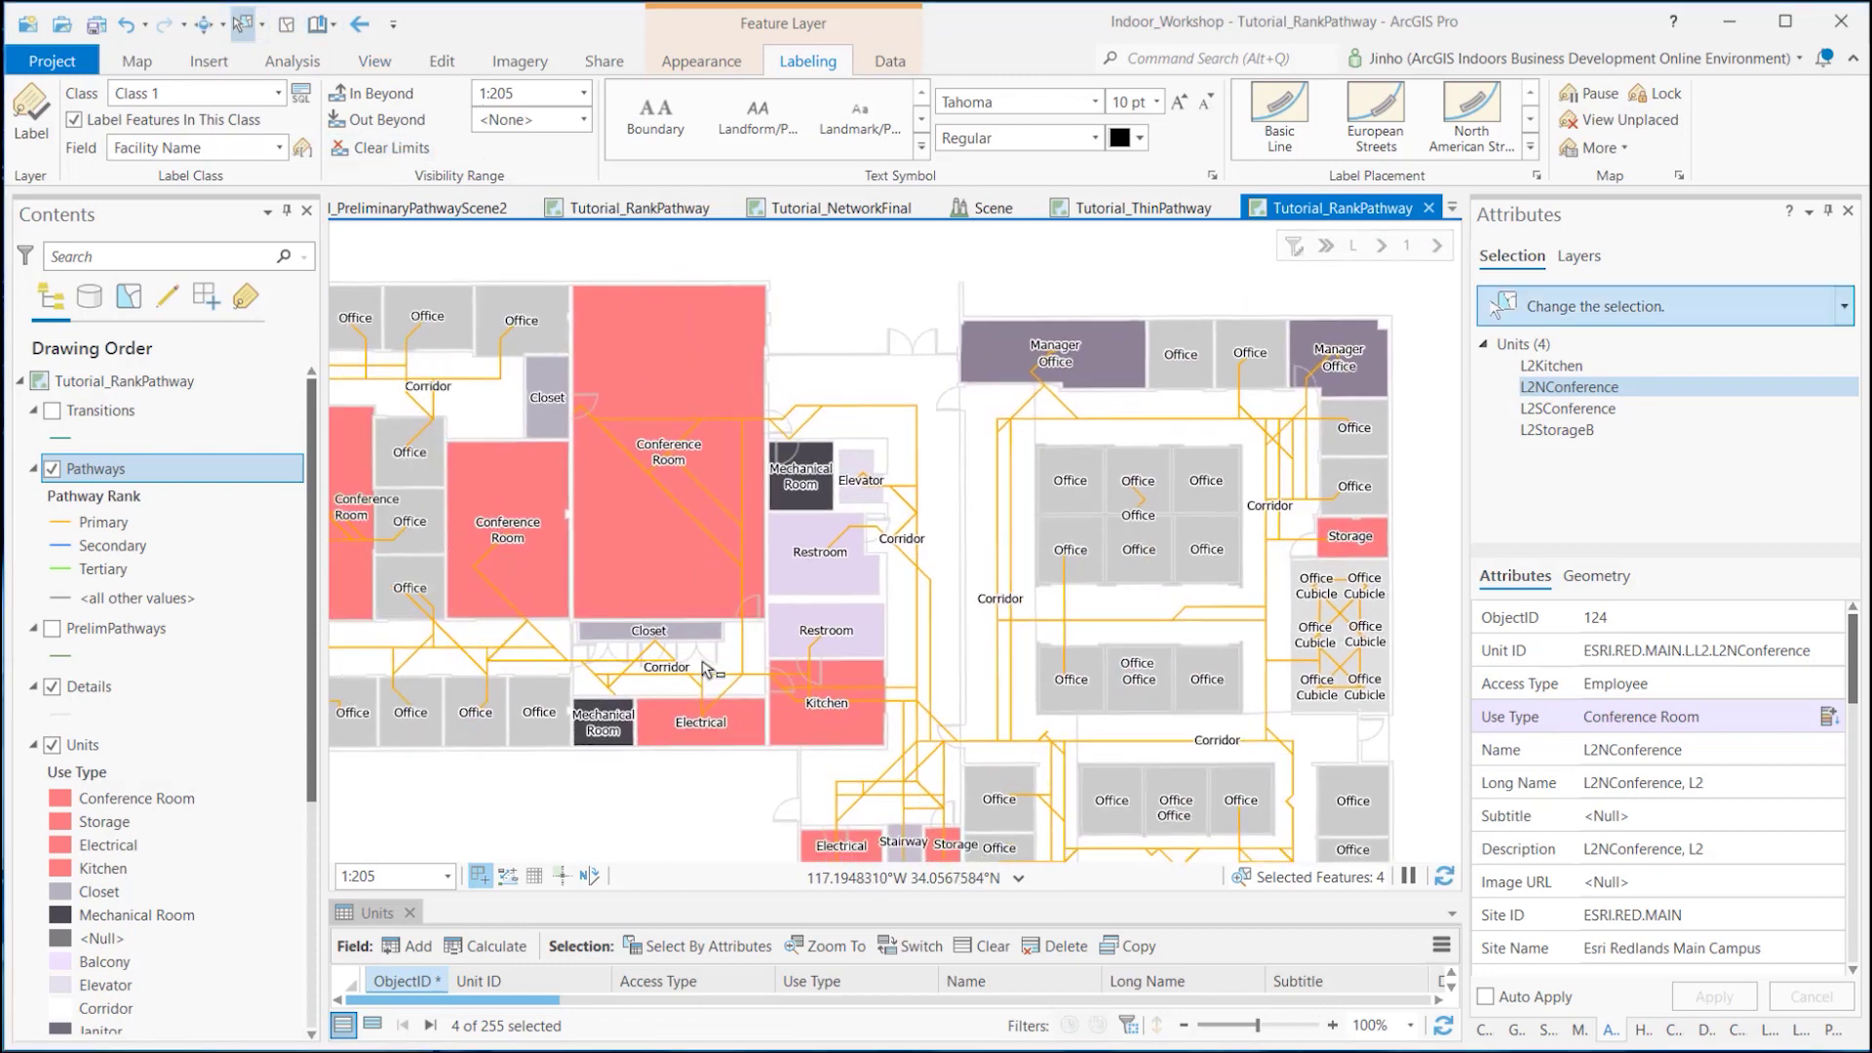
click(687, 739)
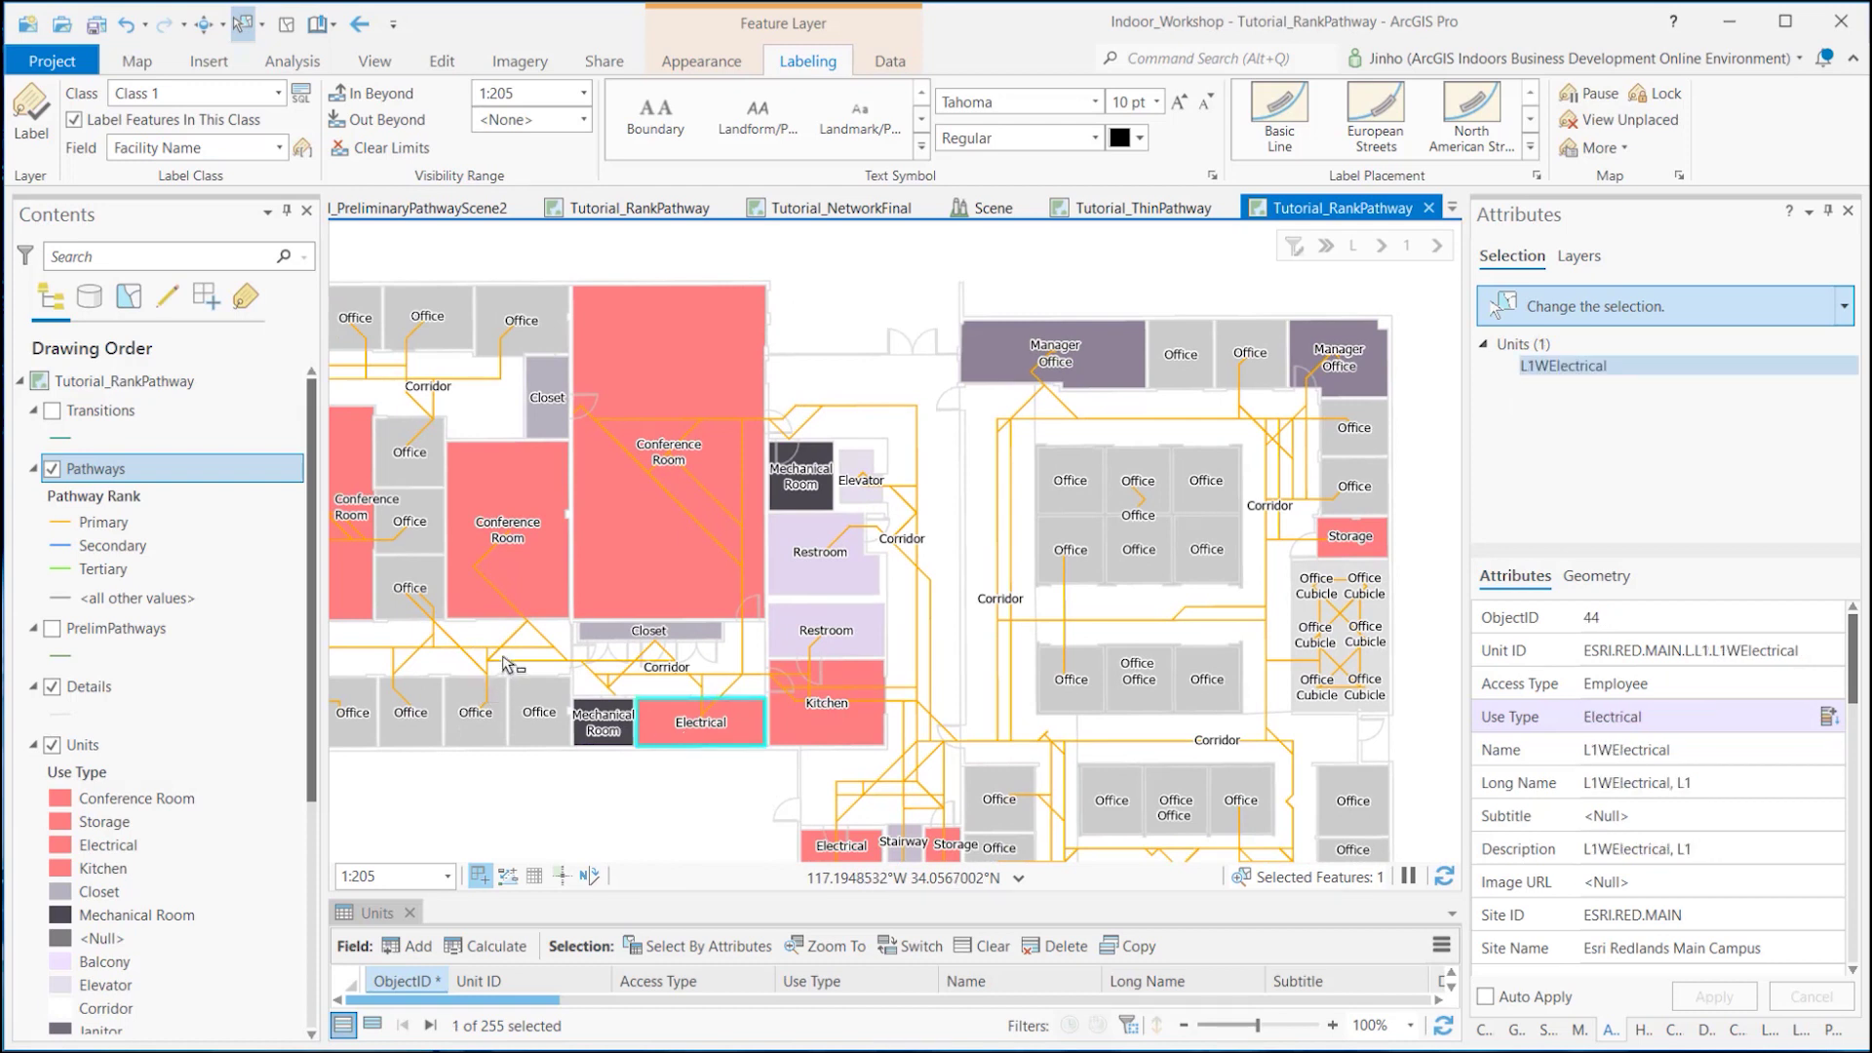
shift+click(563, 583)
shift+click(611, 585)
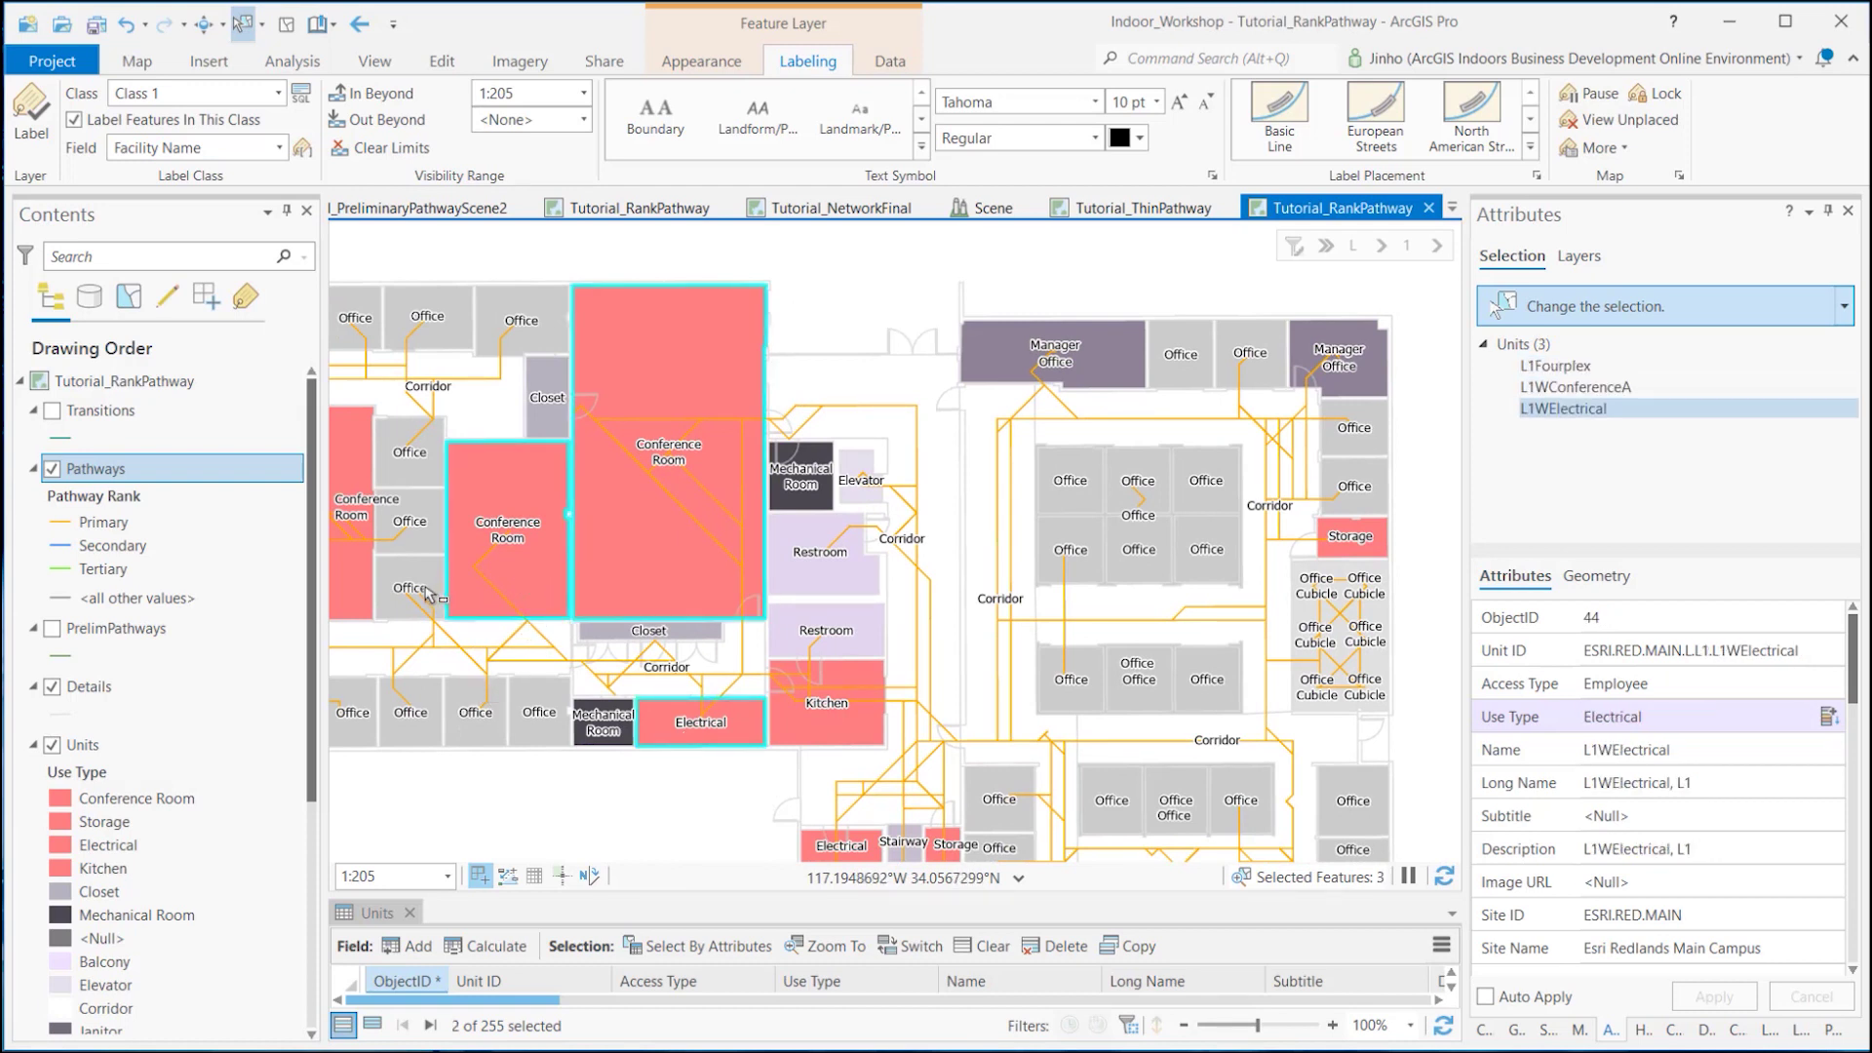
shift+click(361, 597)
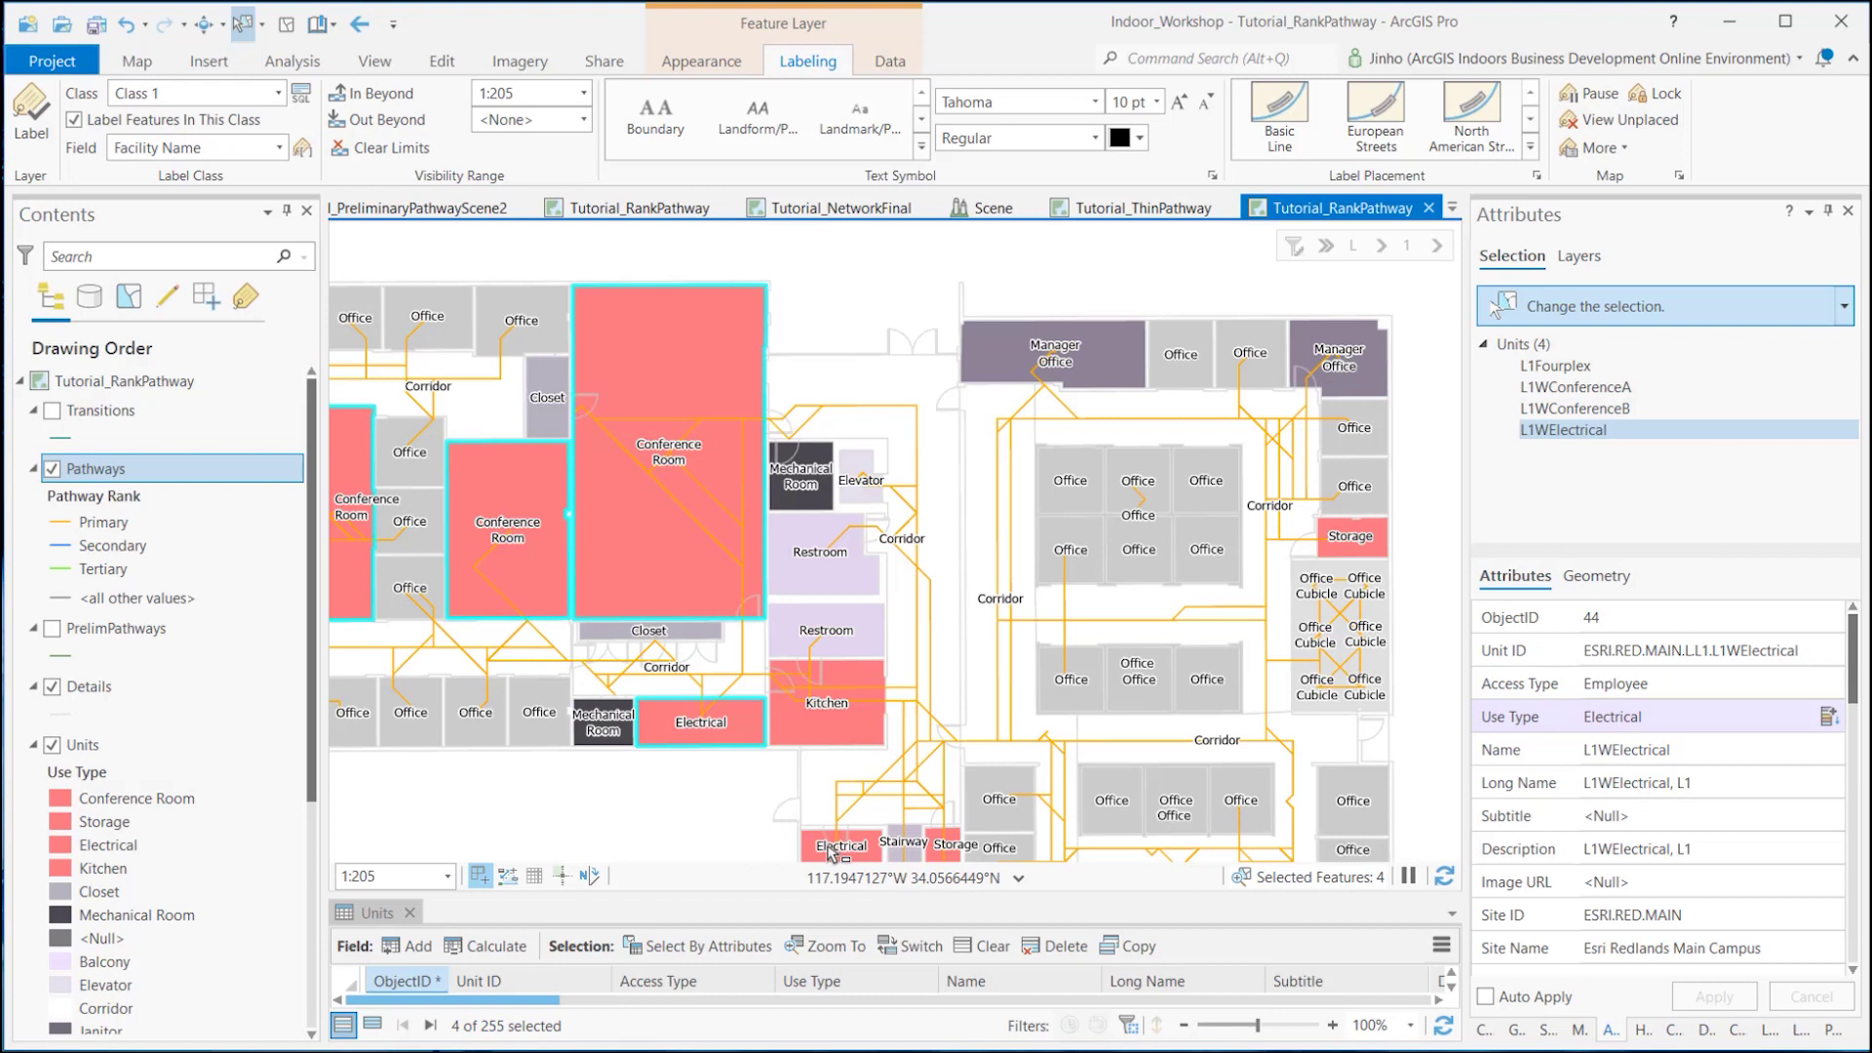
shift+click(846, 840)
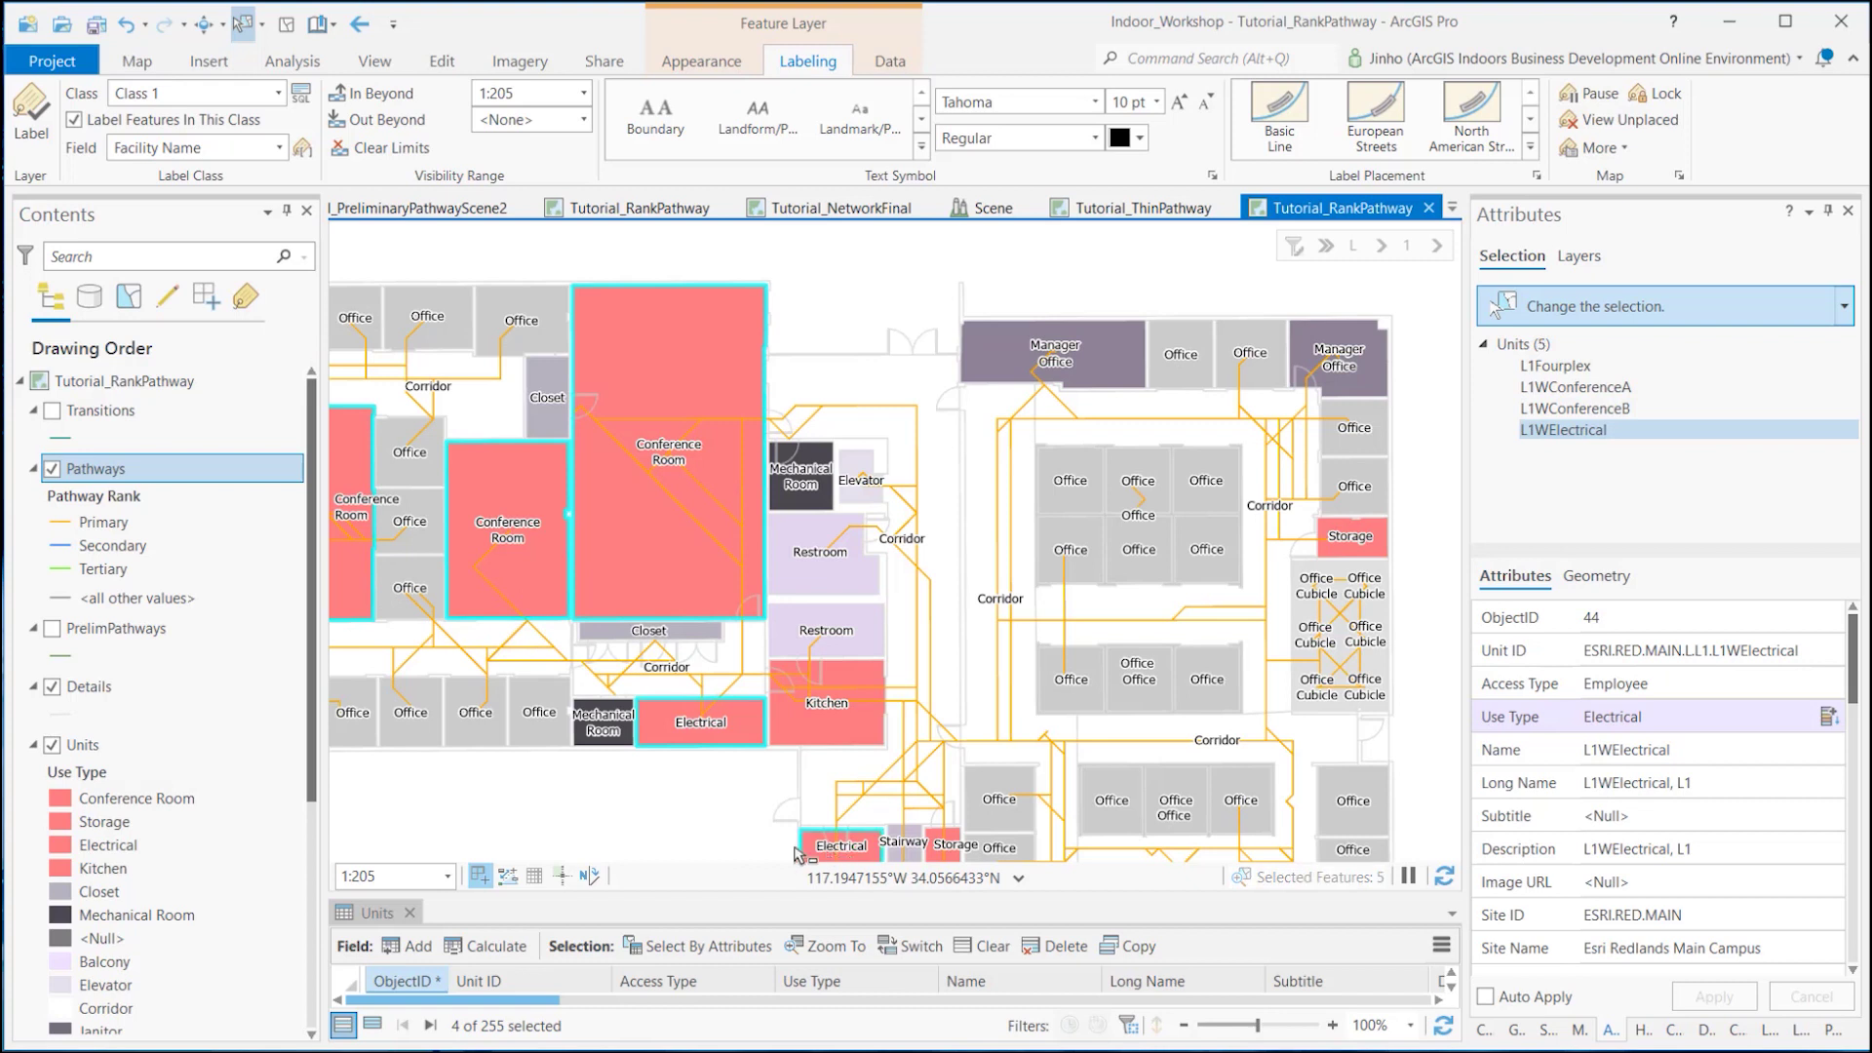
shift+click(939, 852)
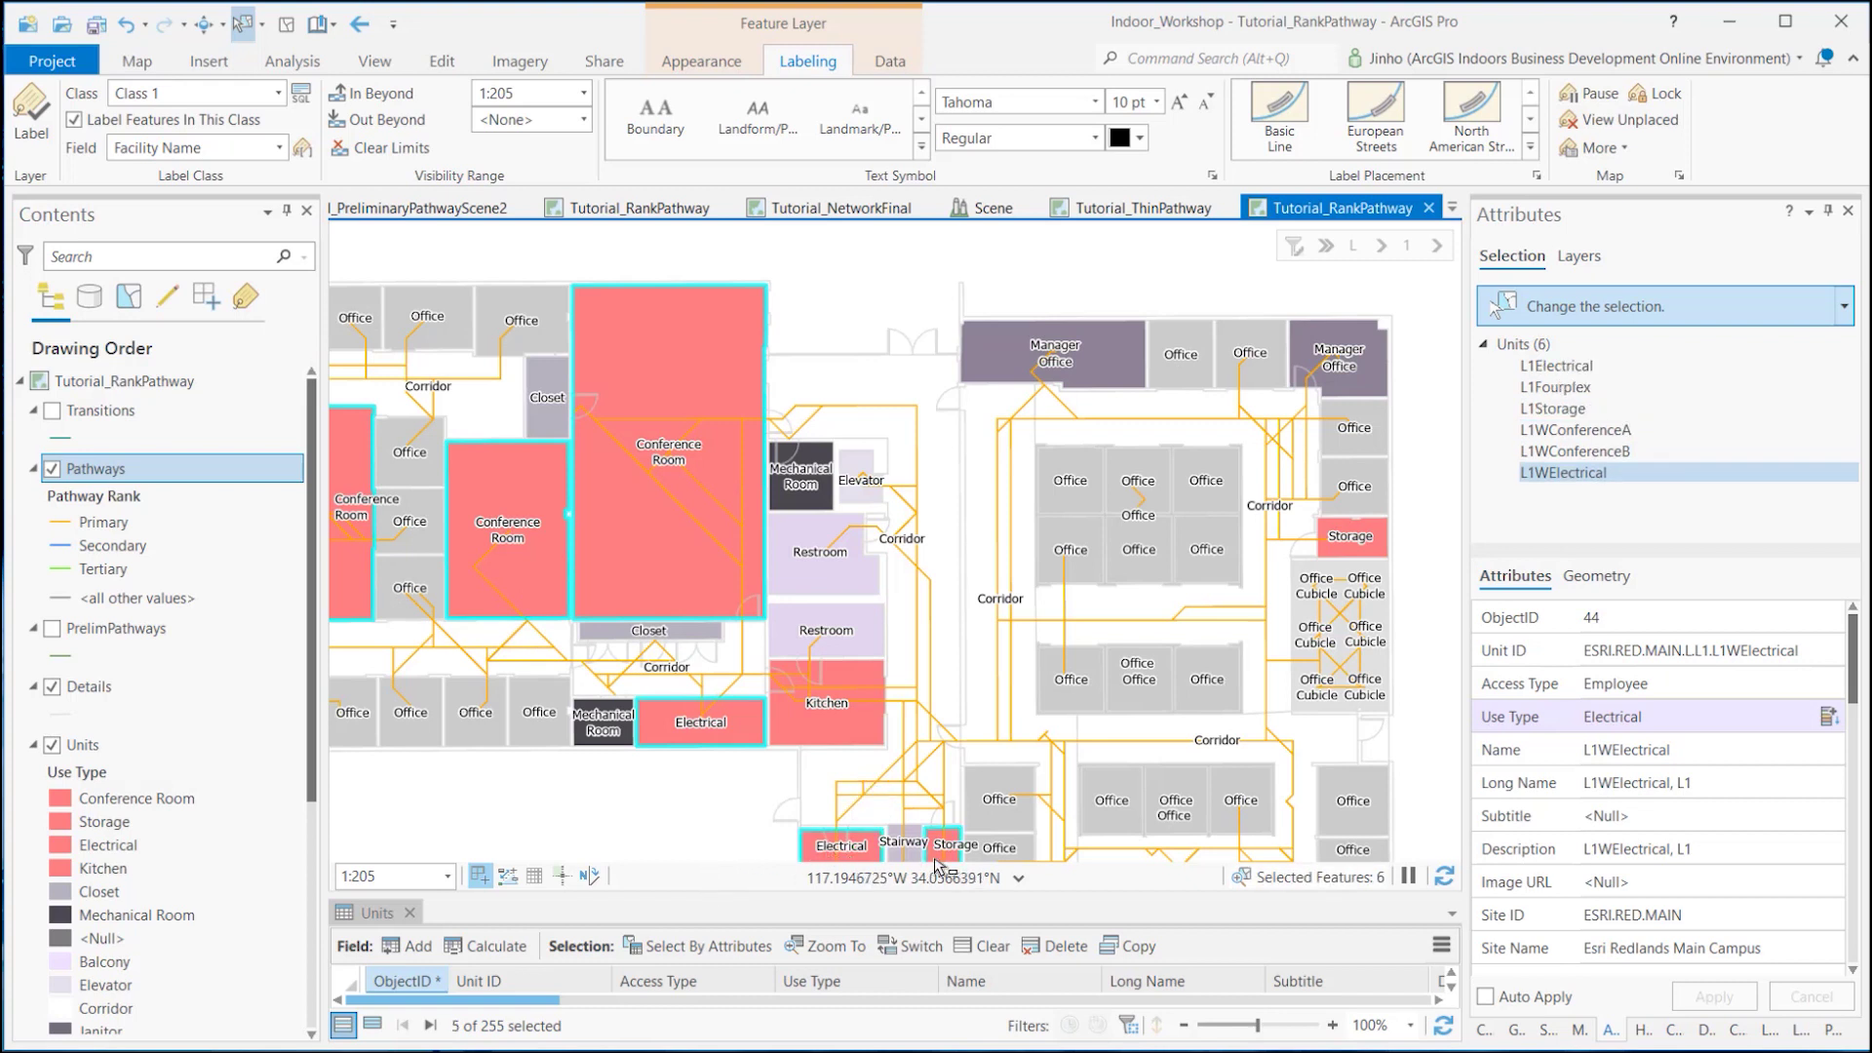
shift+click(848, 743)
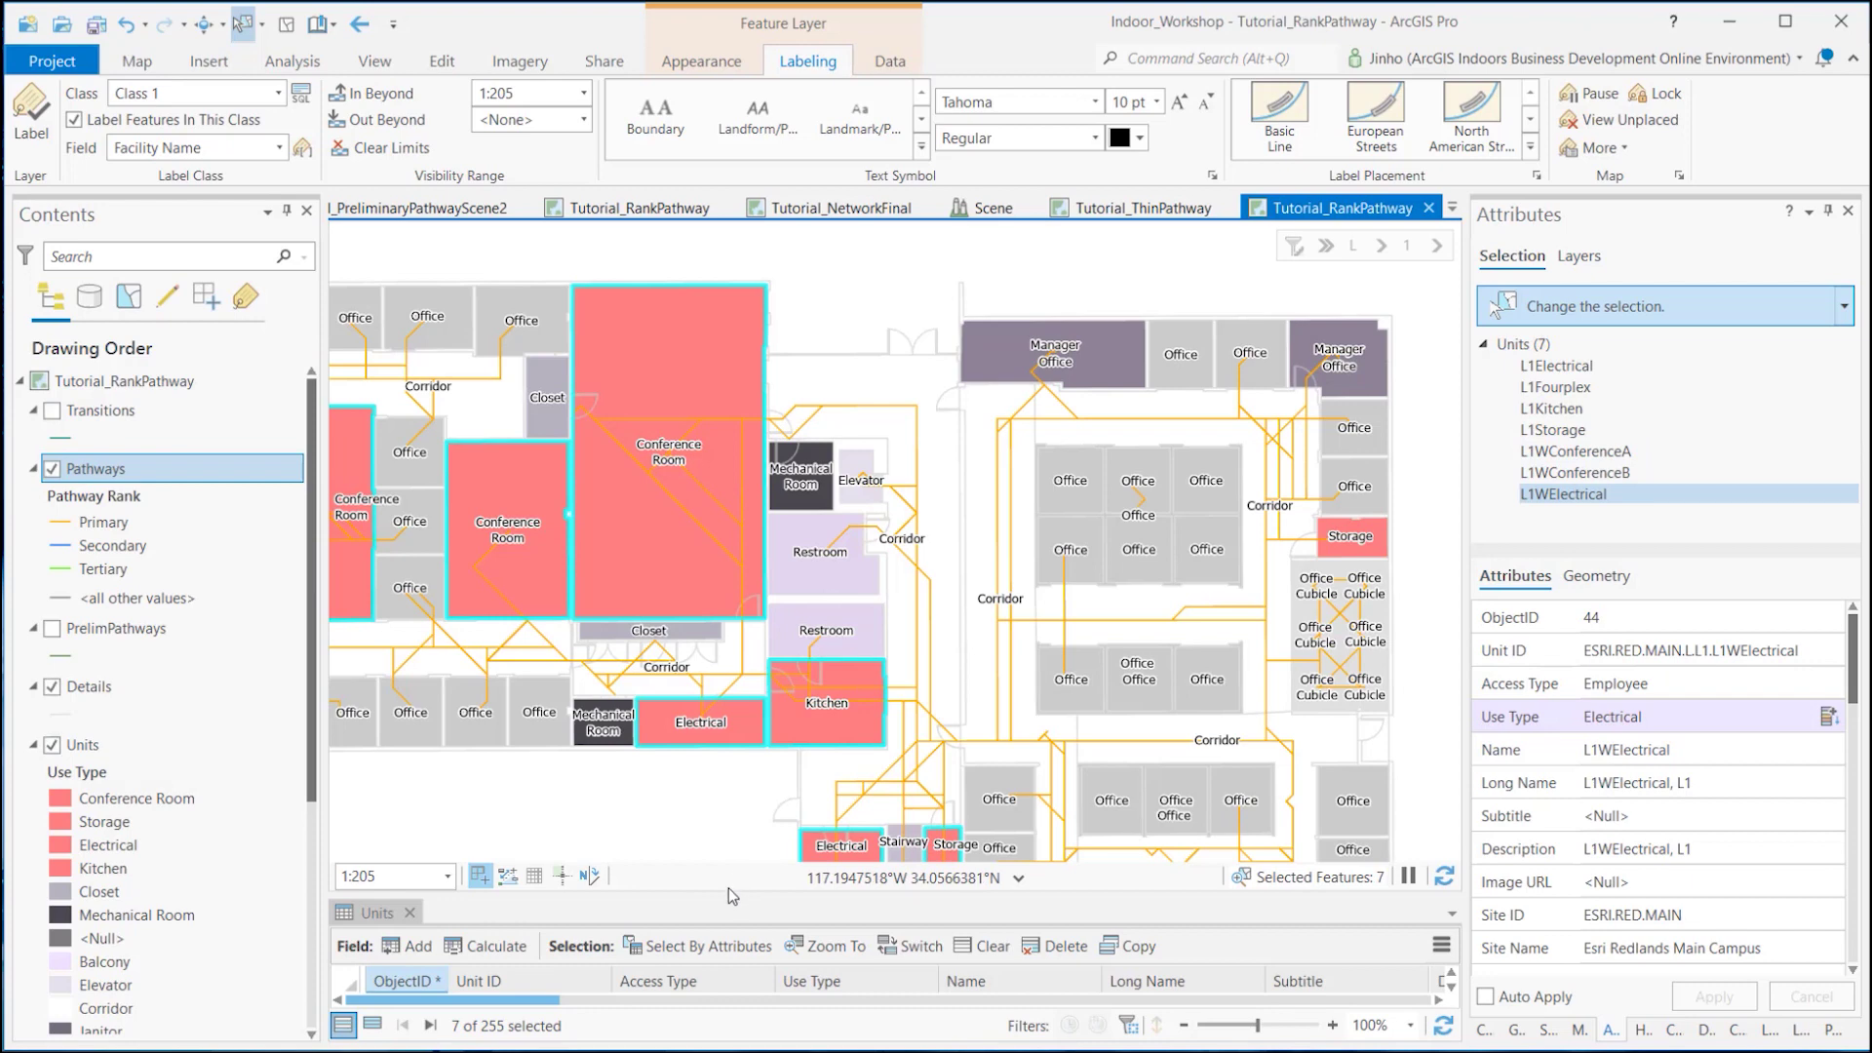
drag(728, 892, 741, 810)
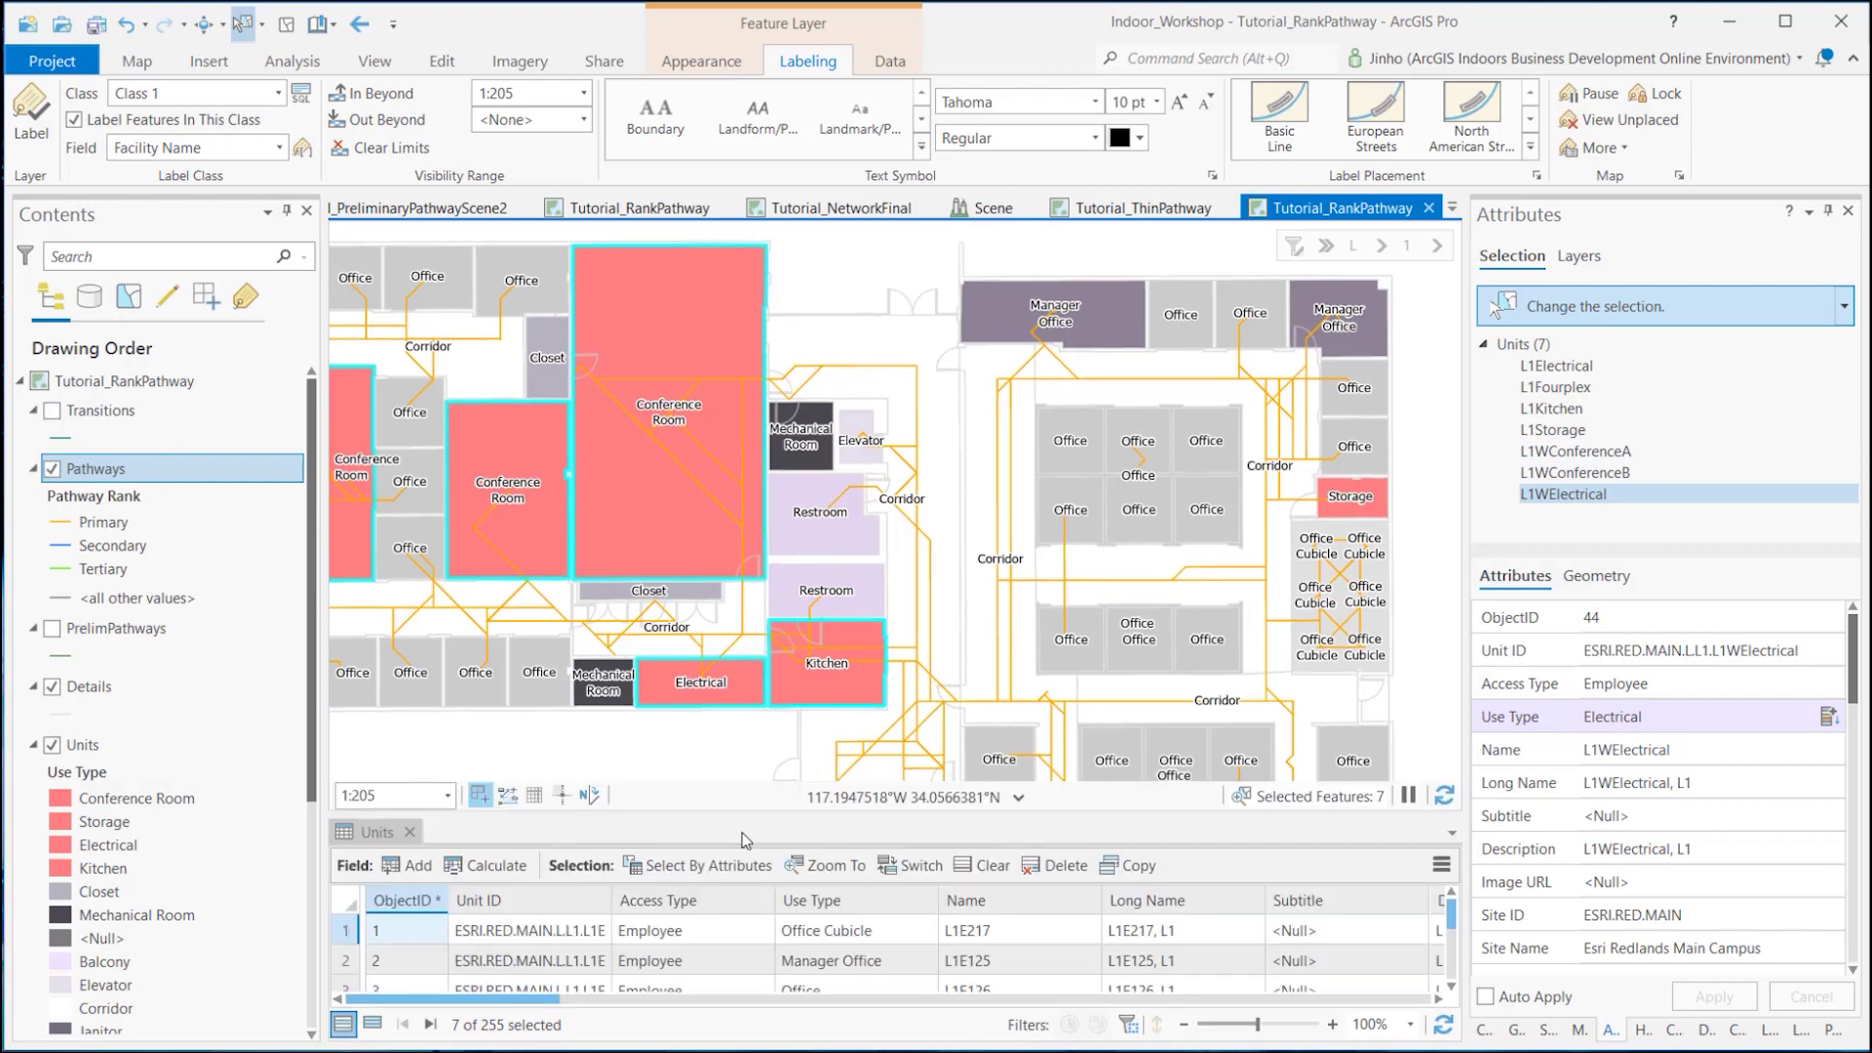
Step: Select Units where Use Type includes Closet, Conference Room, Kitchen or Storage, giving 24 of 255
click(682, 866)
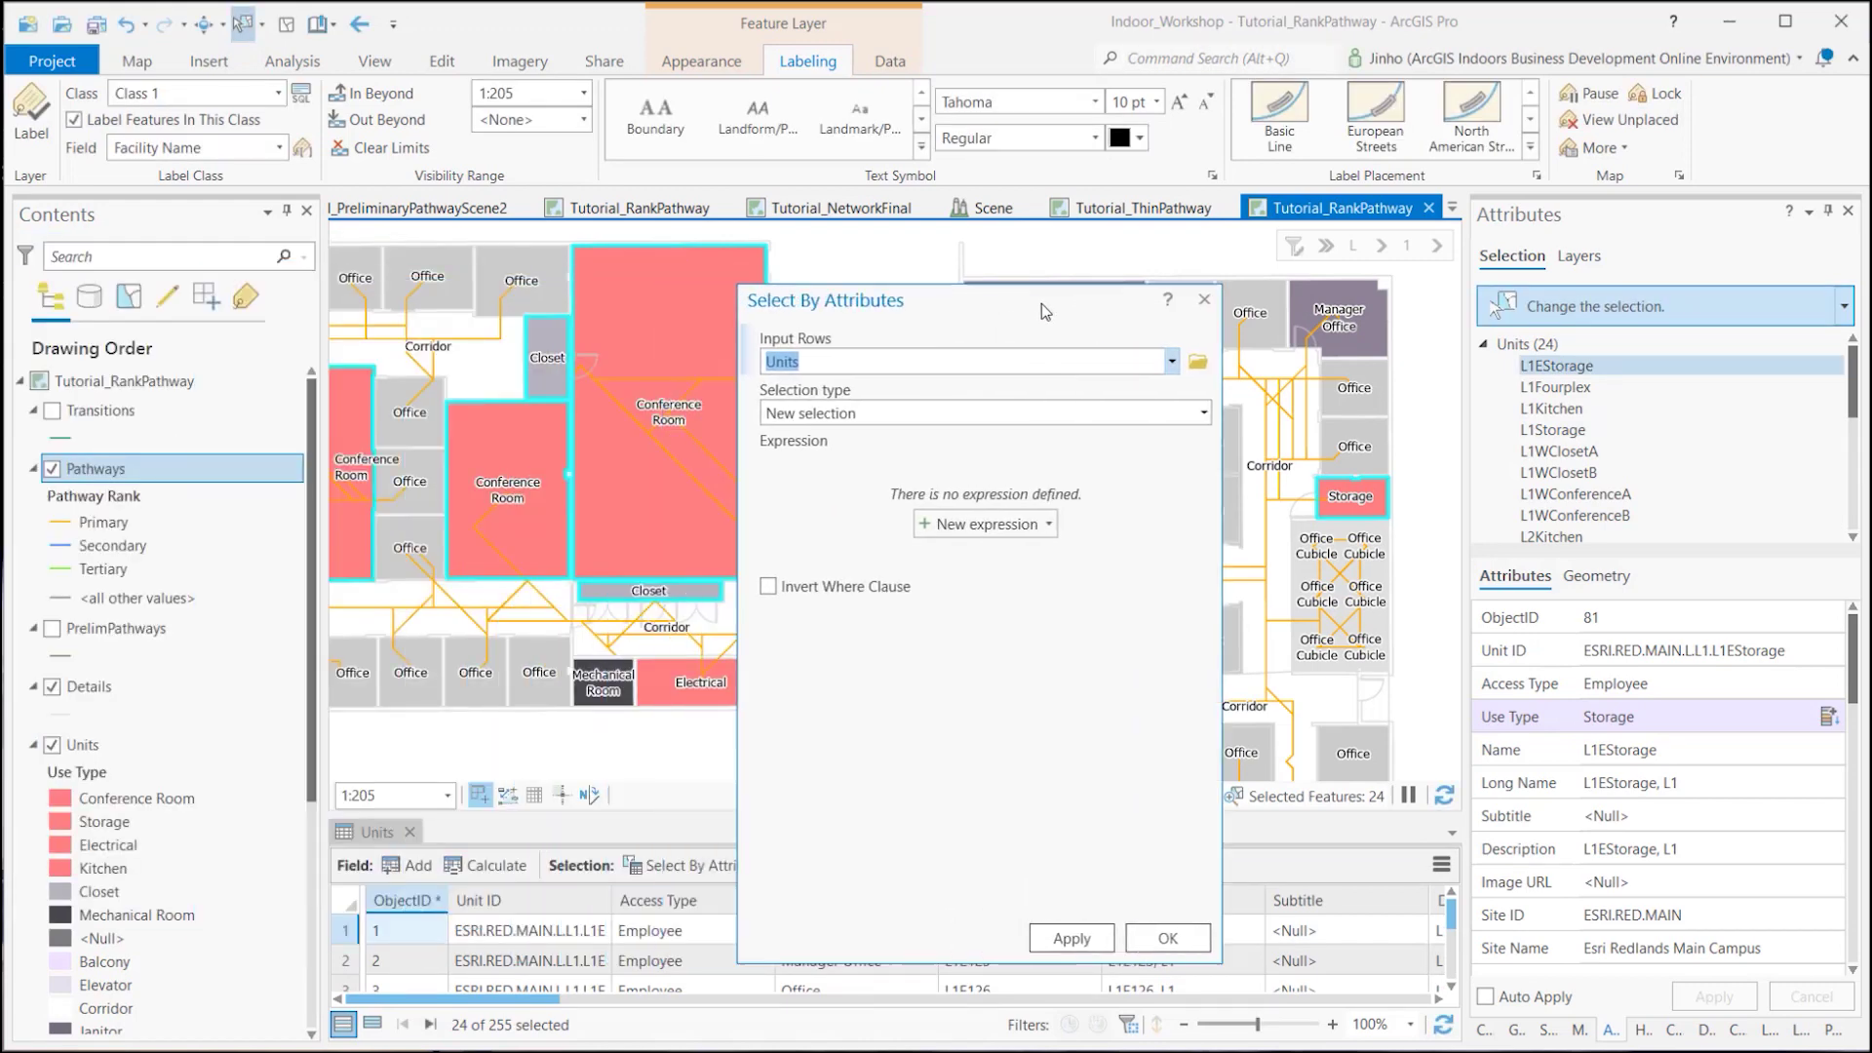
click(987, 523)
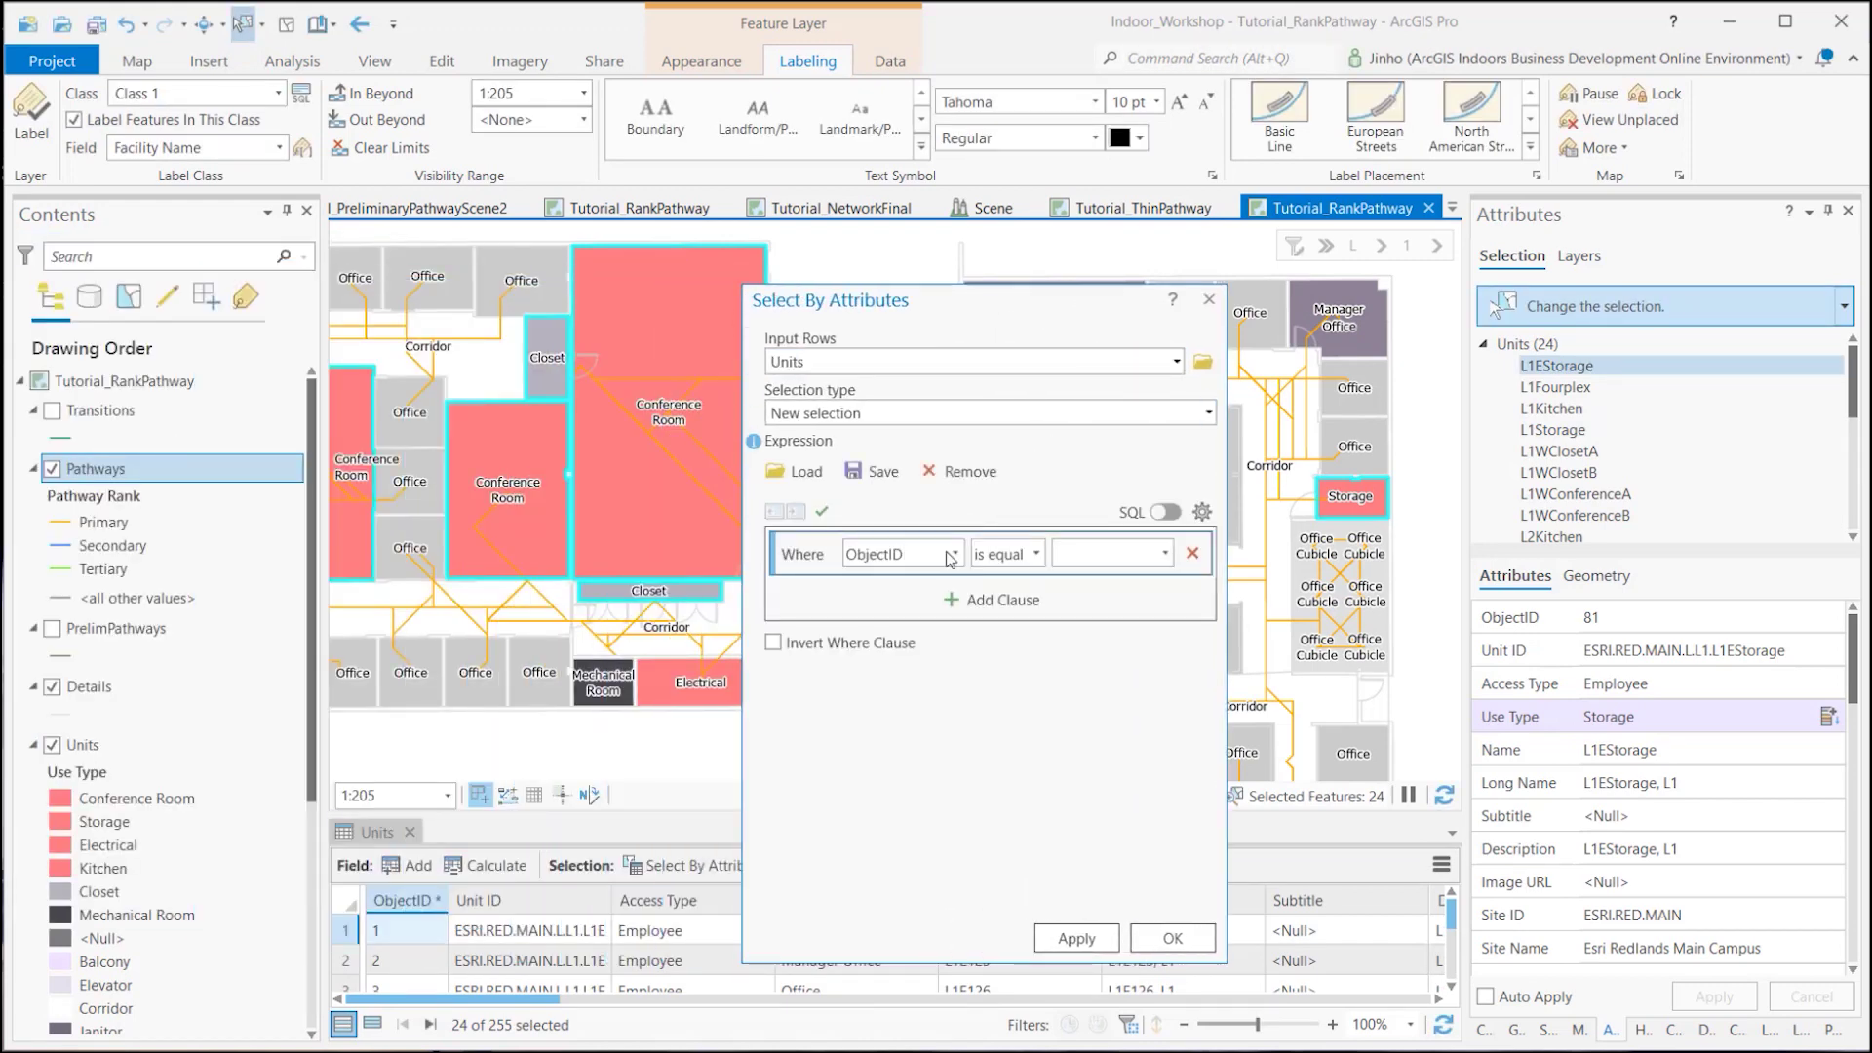
click(953, 553)
click(932, 654)
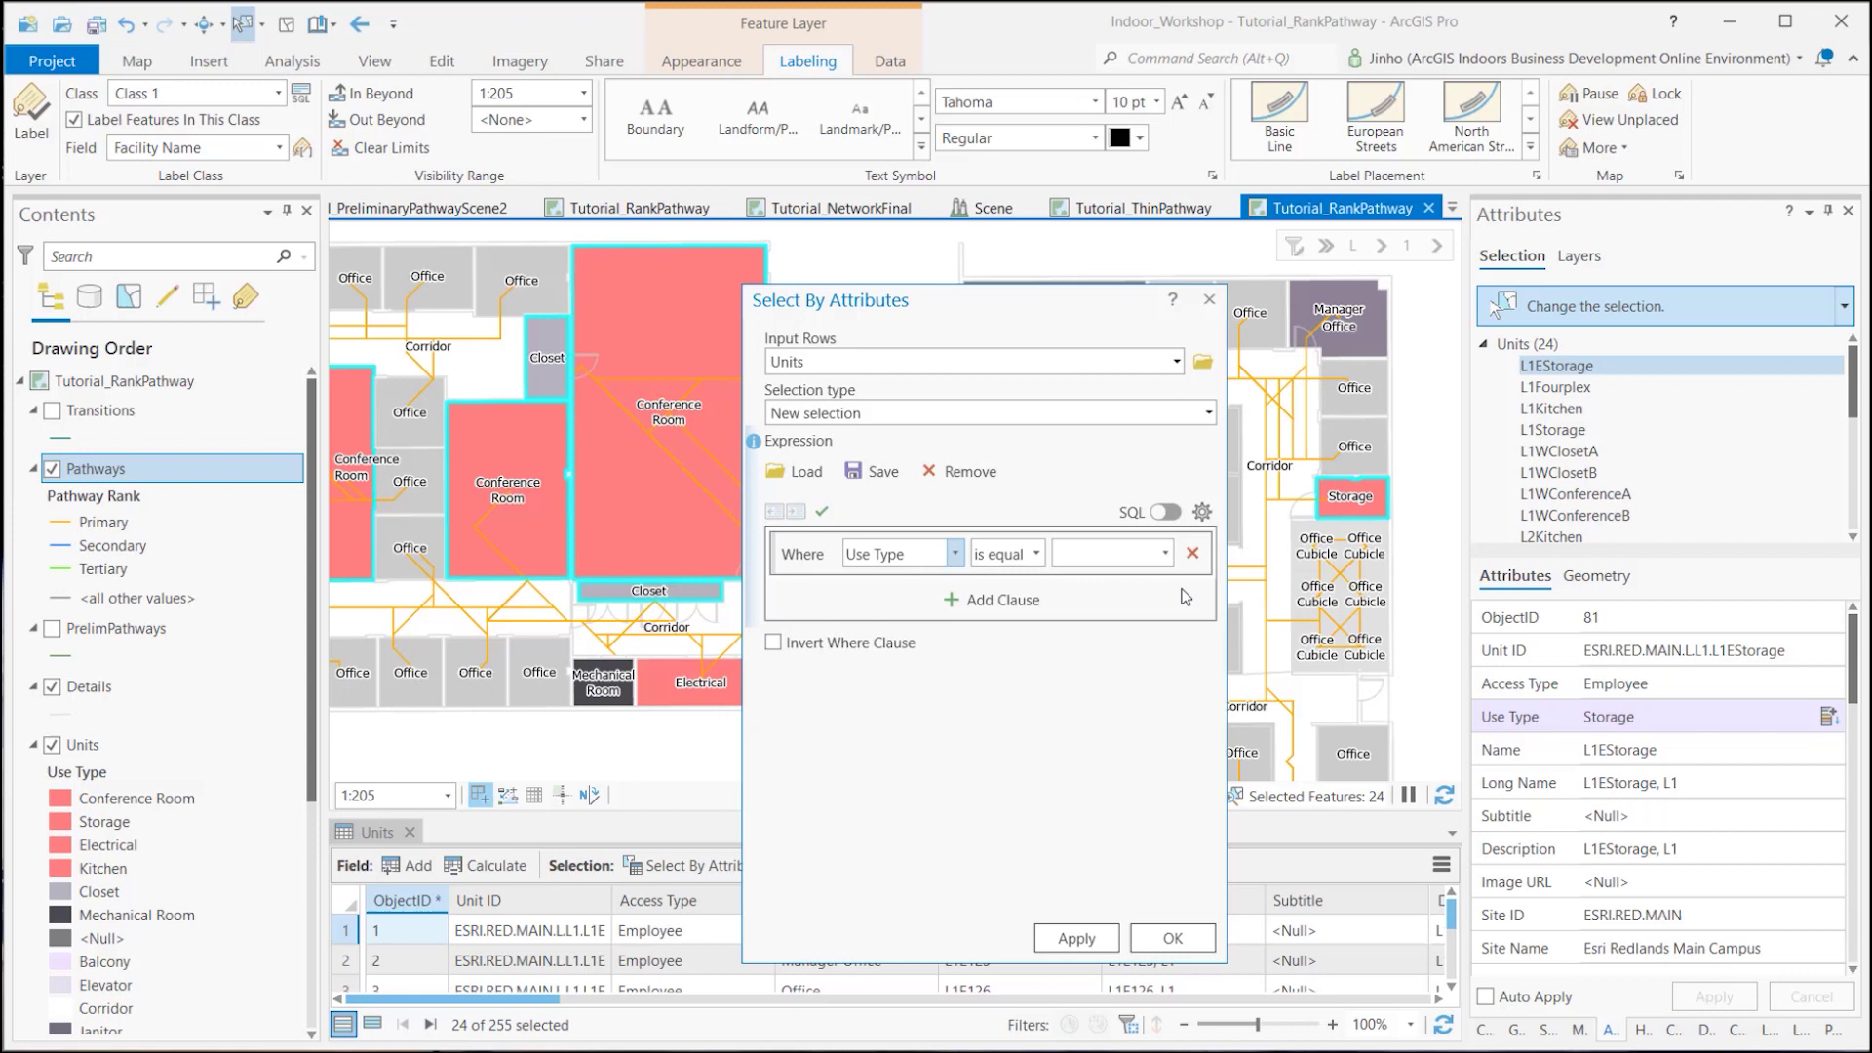
click(996, 556)
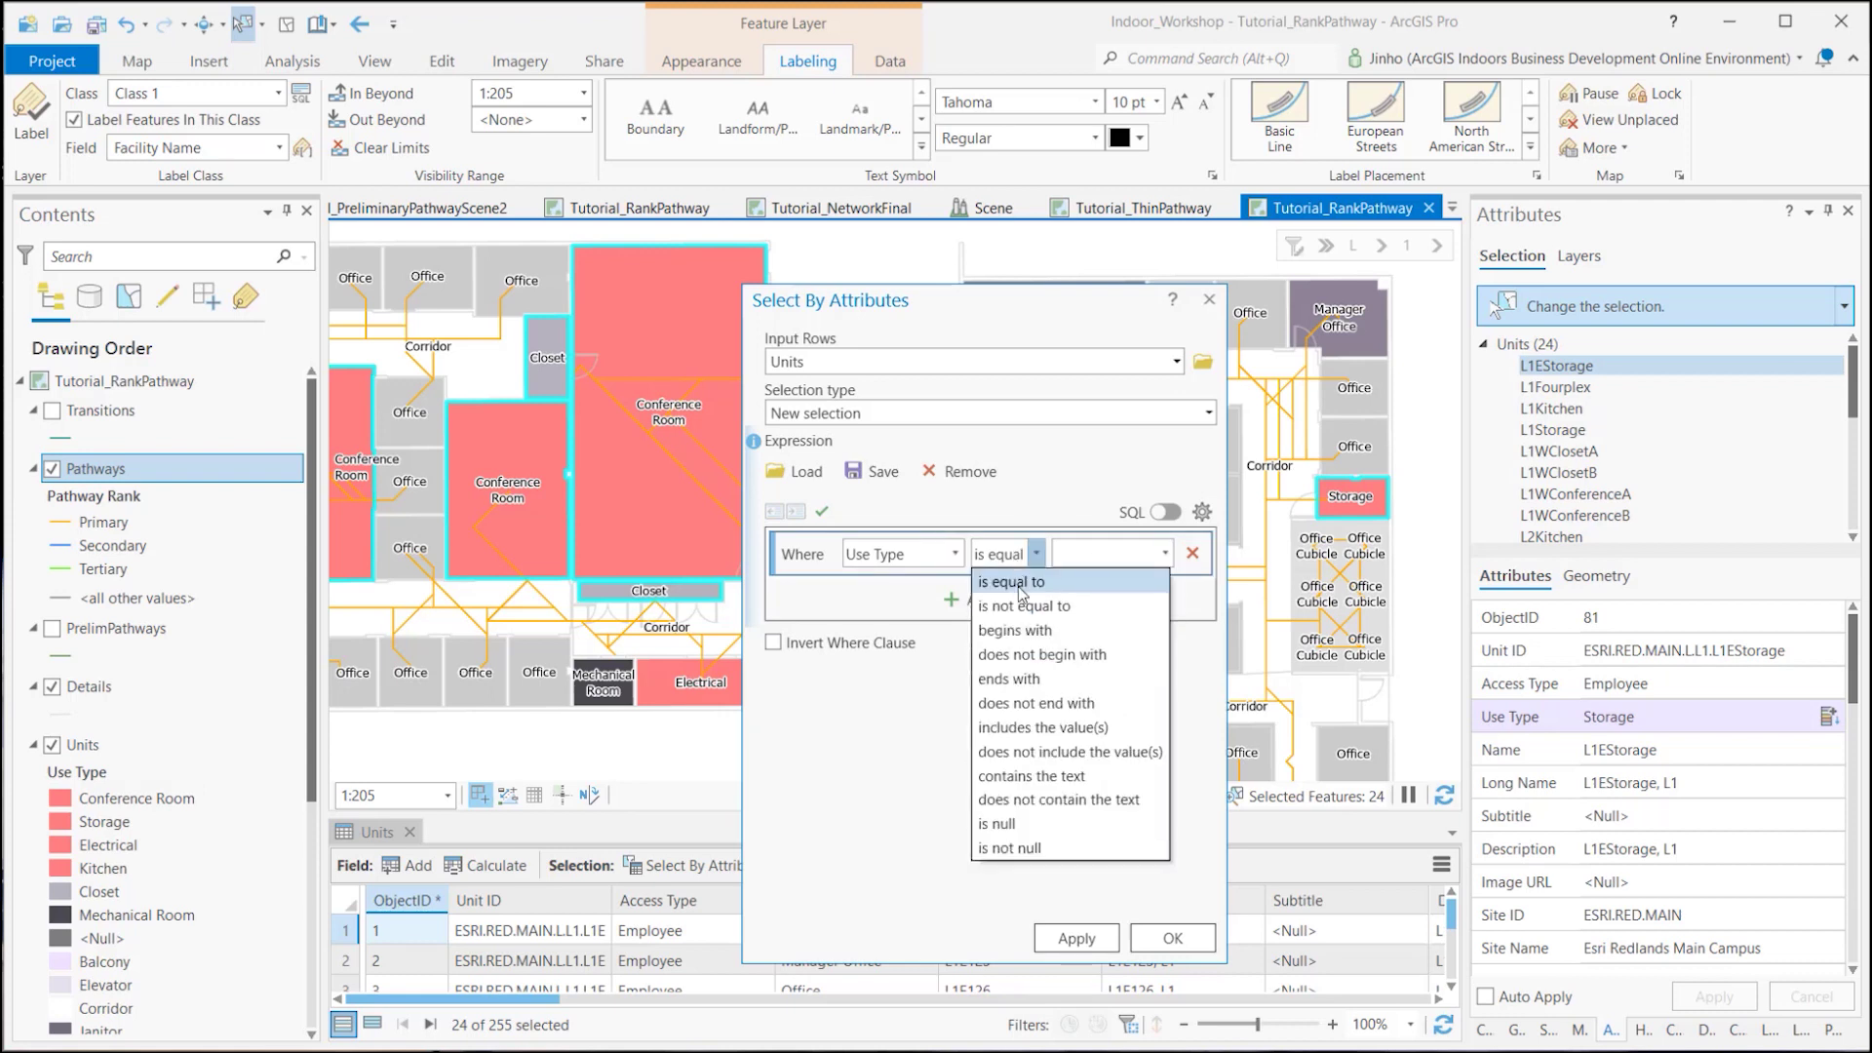
click(1031, 738)
click(1166, 554)
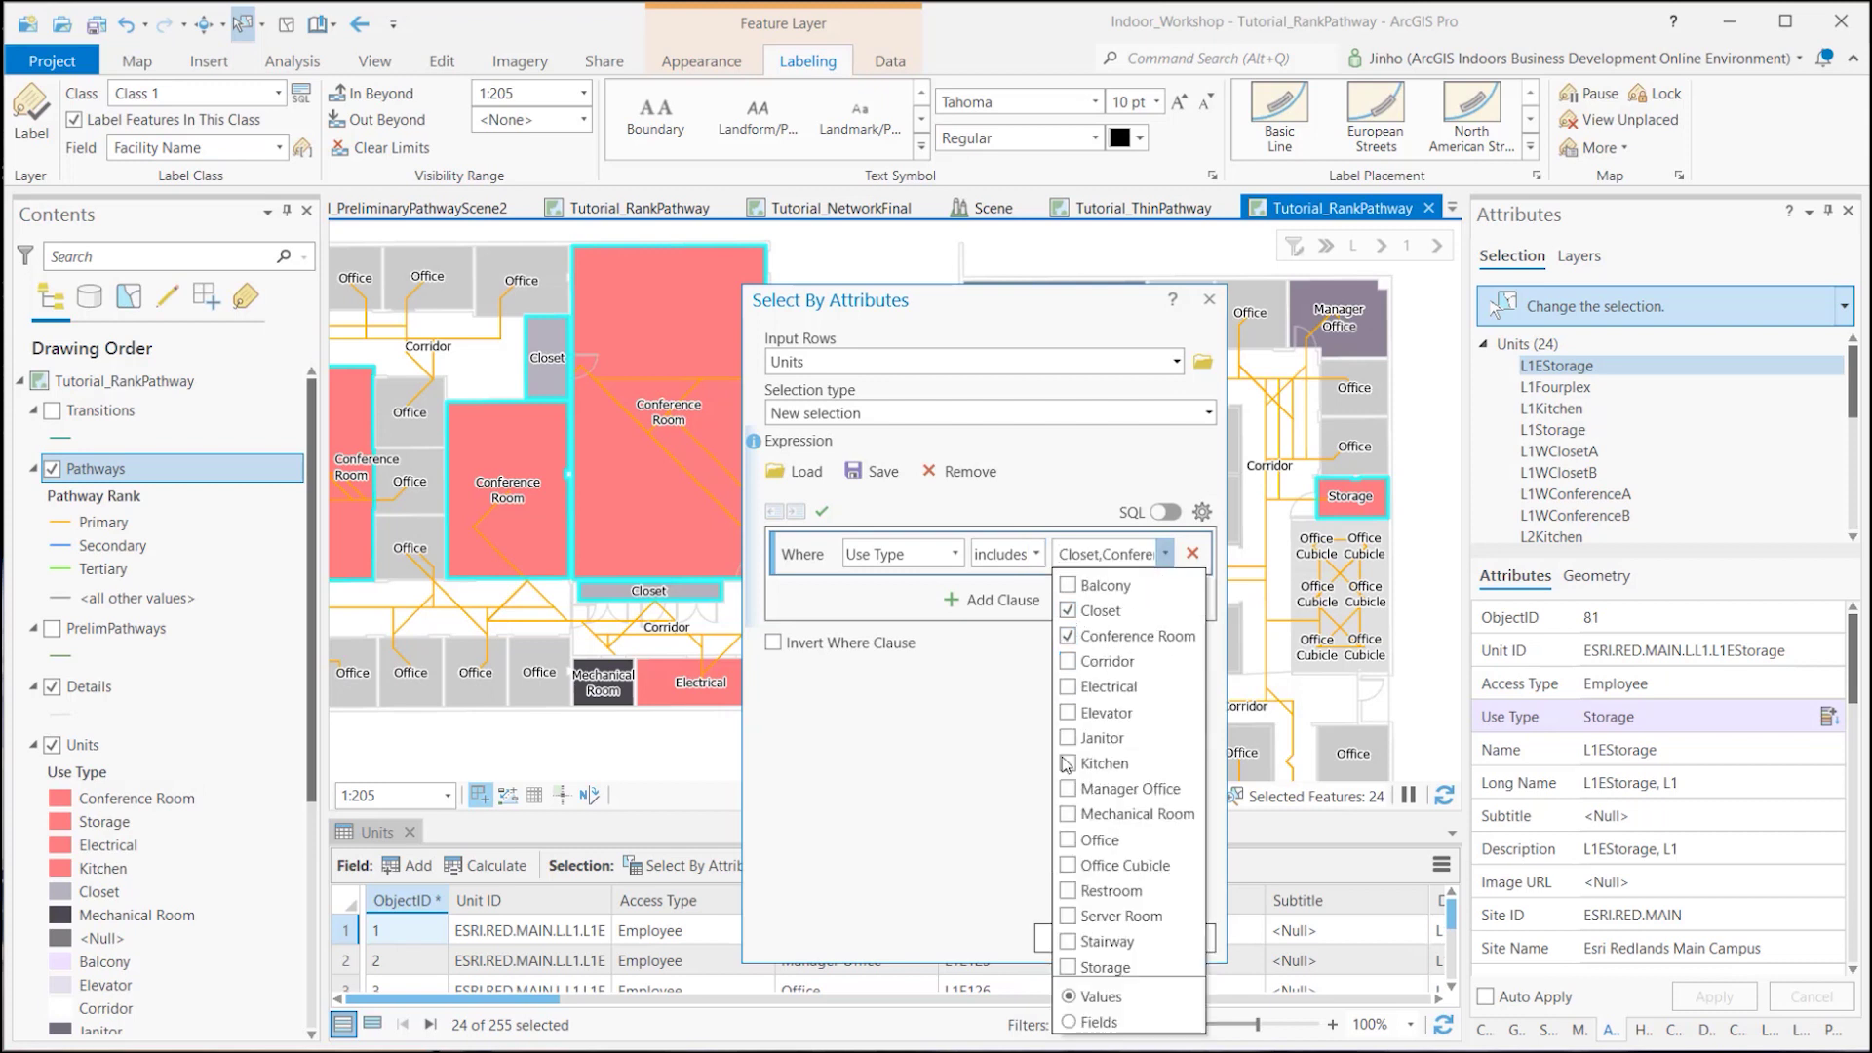
click(1039, 940)
click(1043, 941)
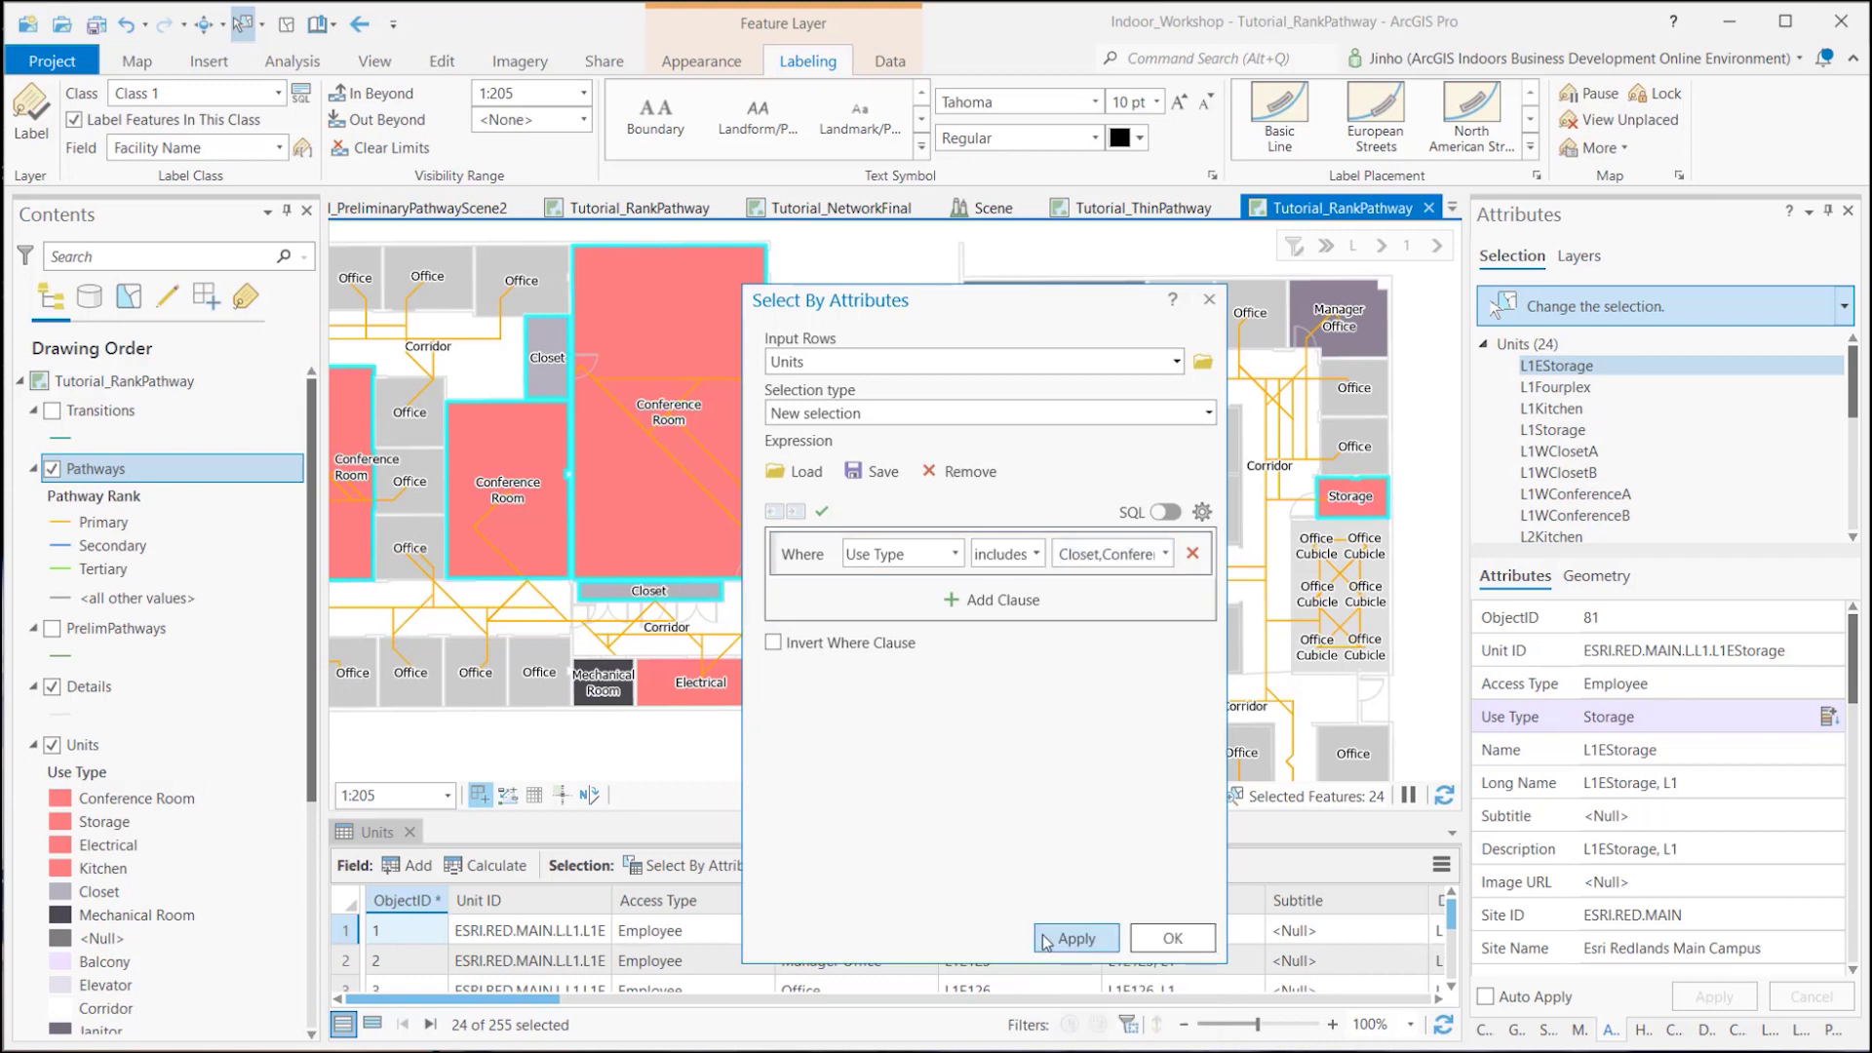
click(1173, 939)
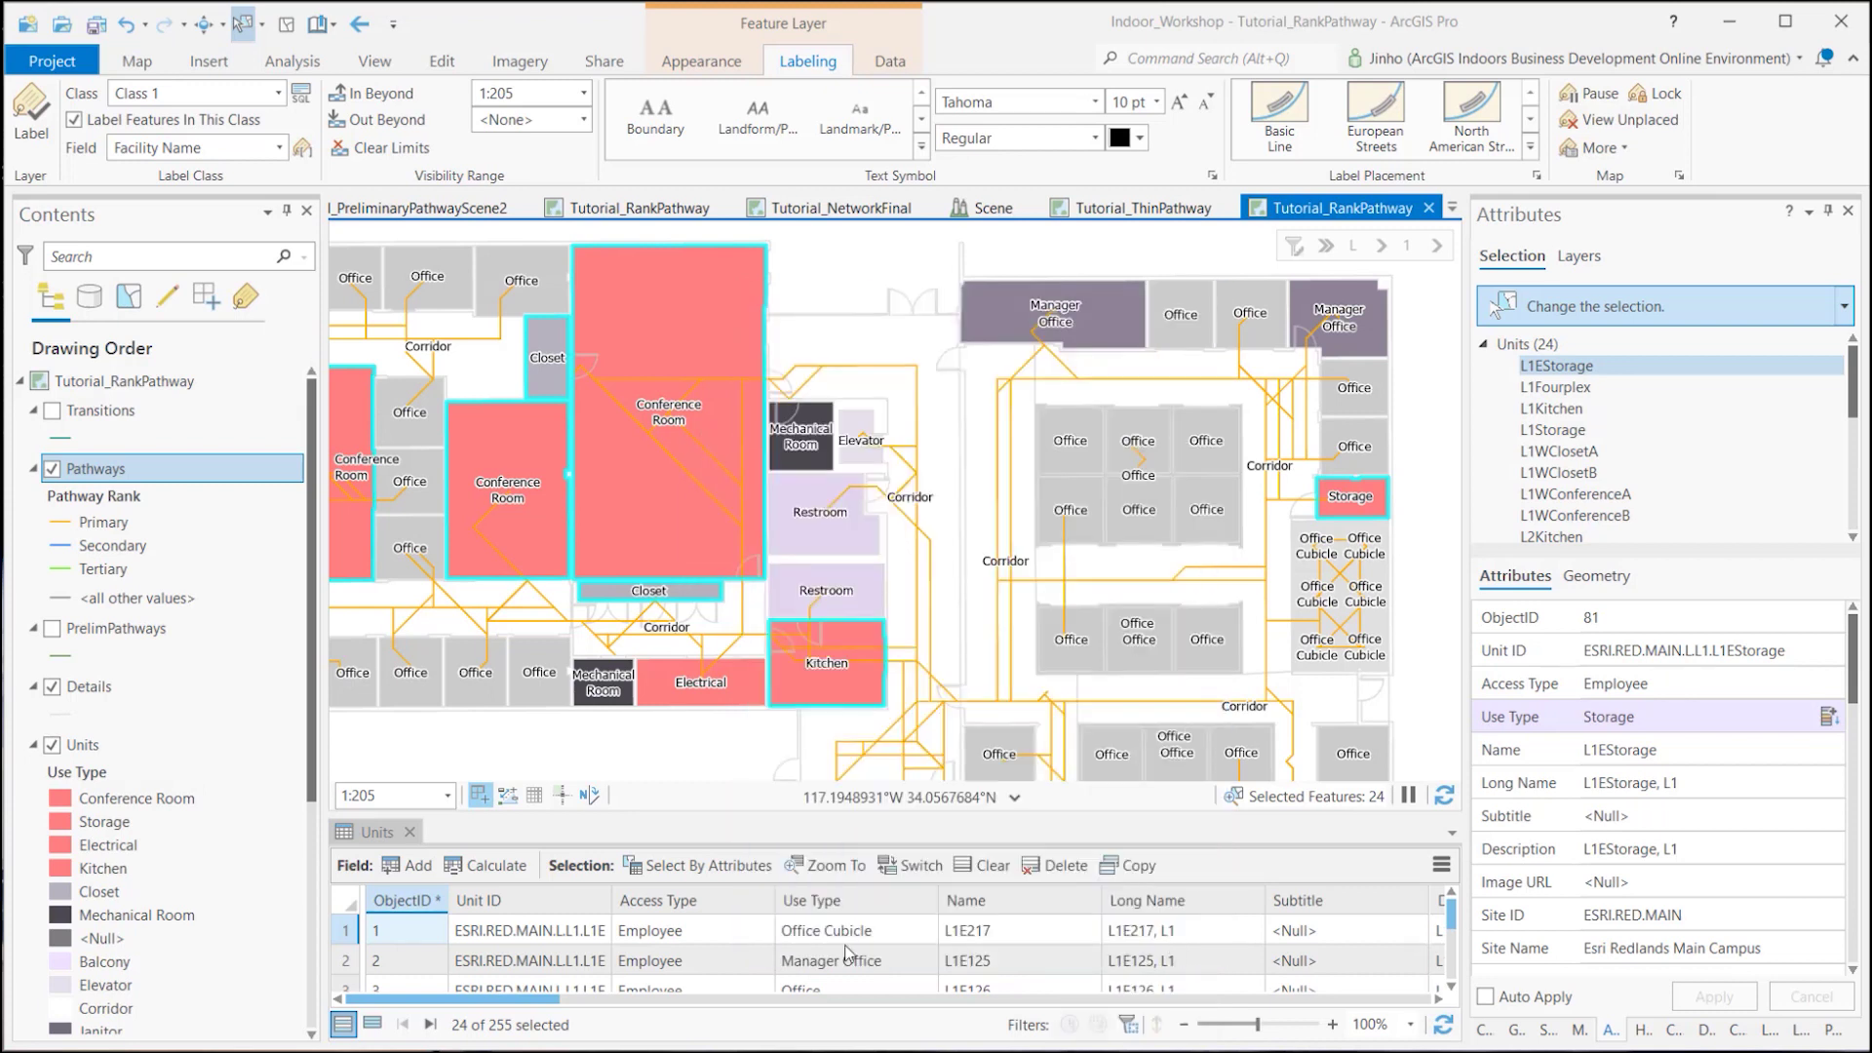
Step: List only the selected Units, run Classify Indoor Pathways with Units input and Pathways target, then open Pathways symbology
click(376, 1022)
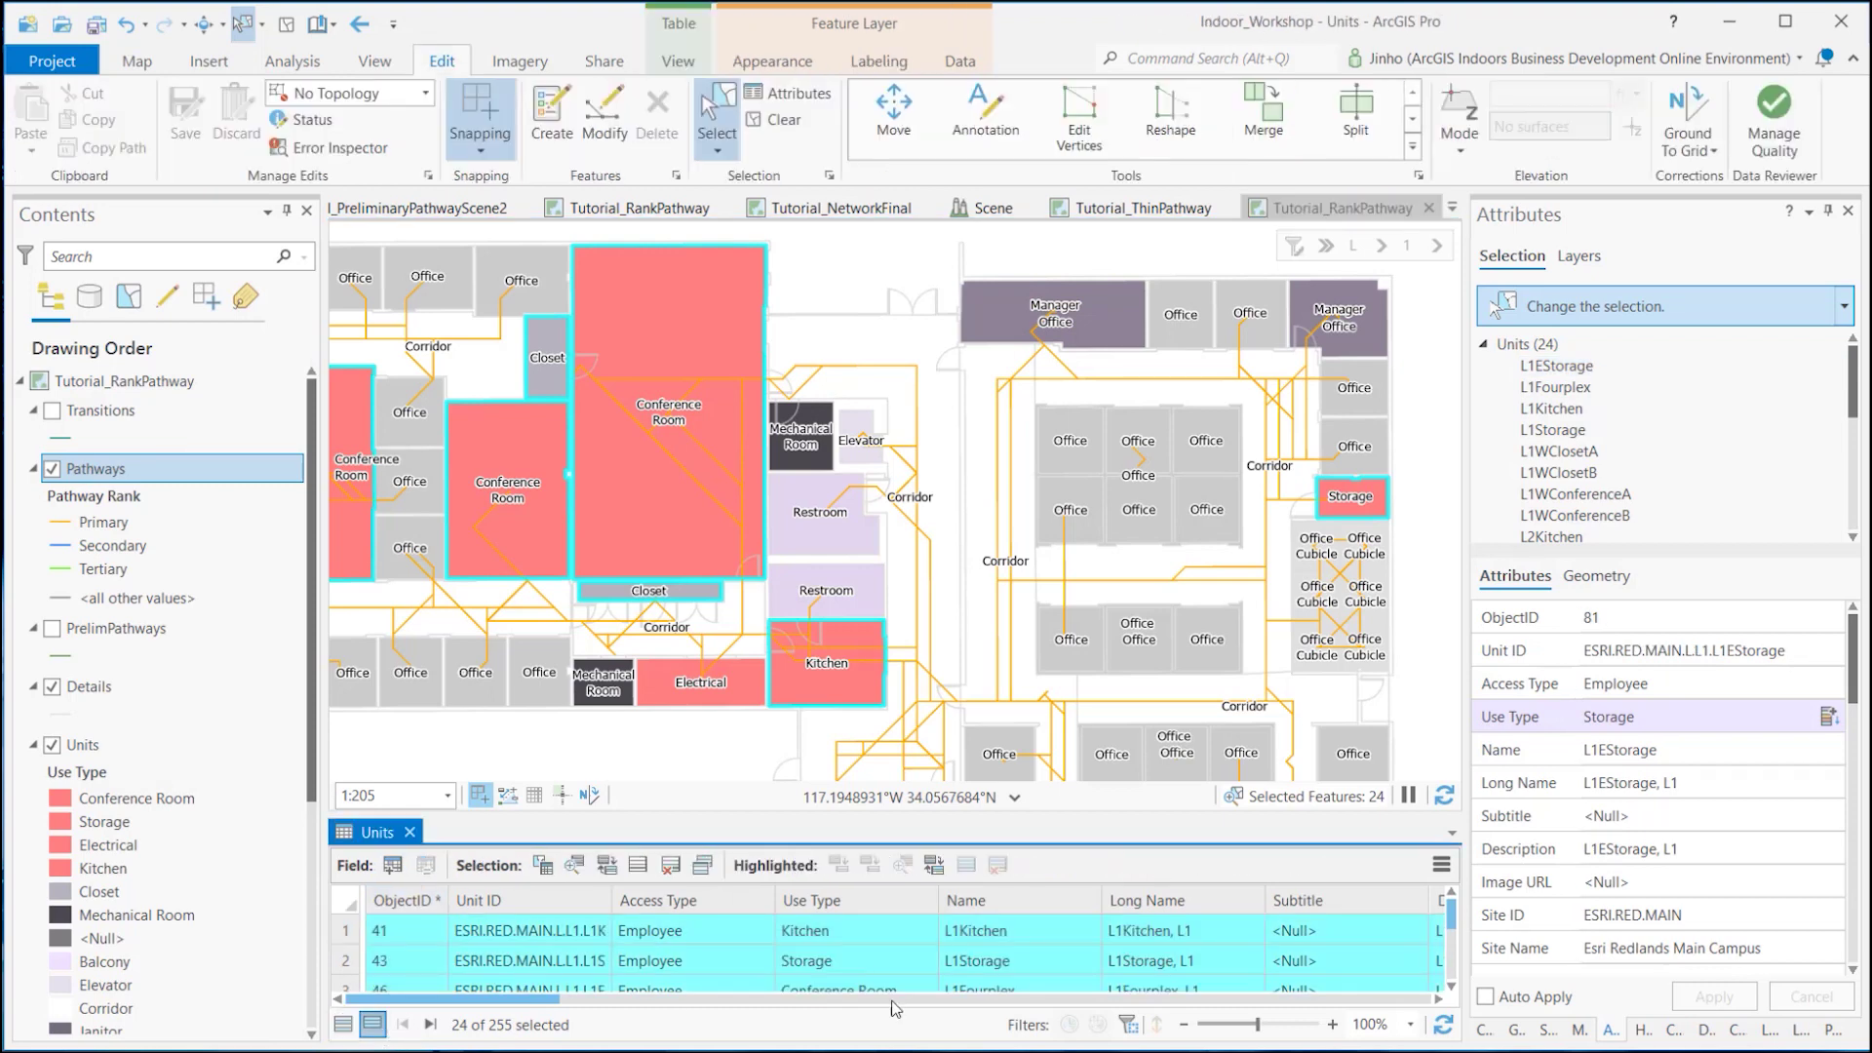
click(1517, 1030)
click(1812, 425)
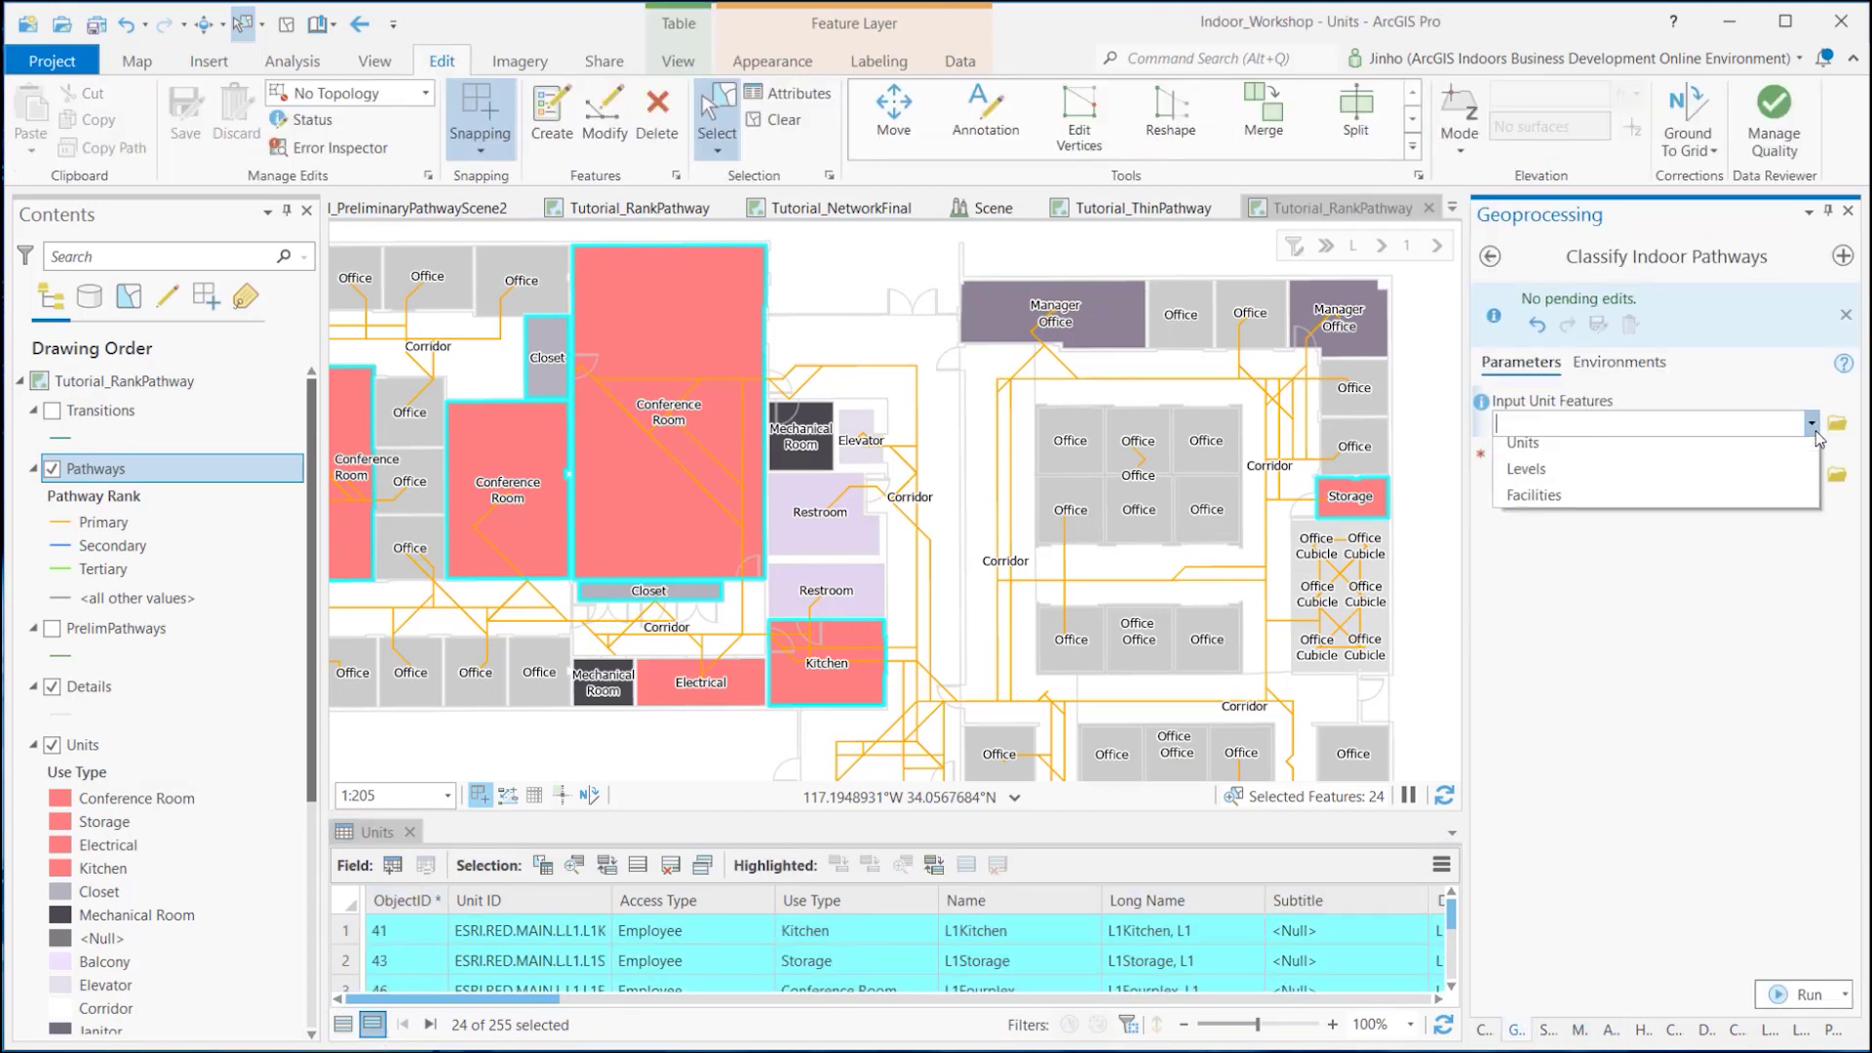
click(1802, 446)
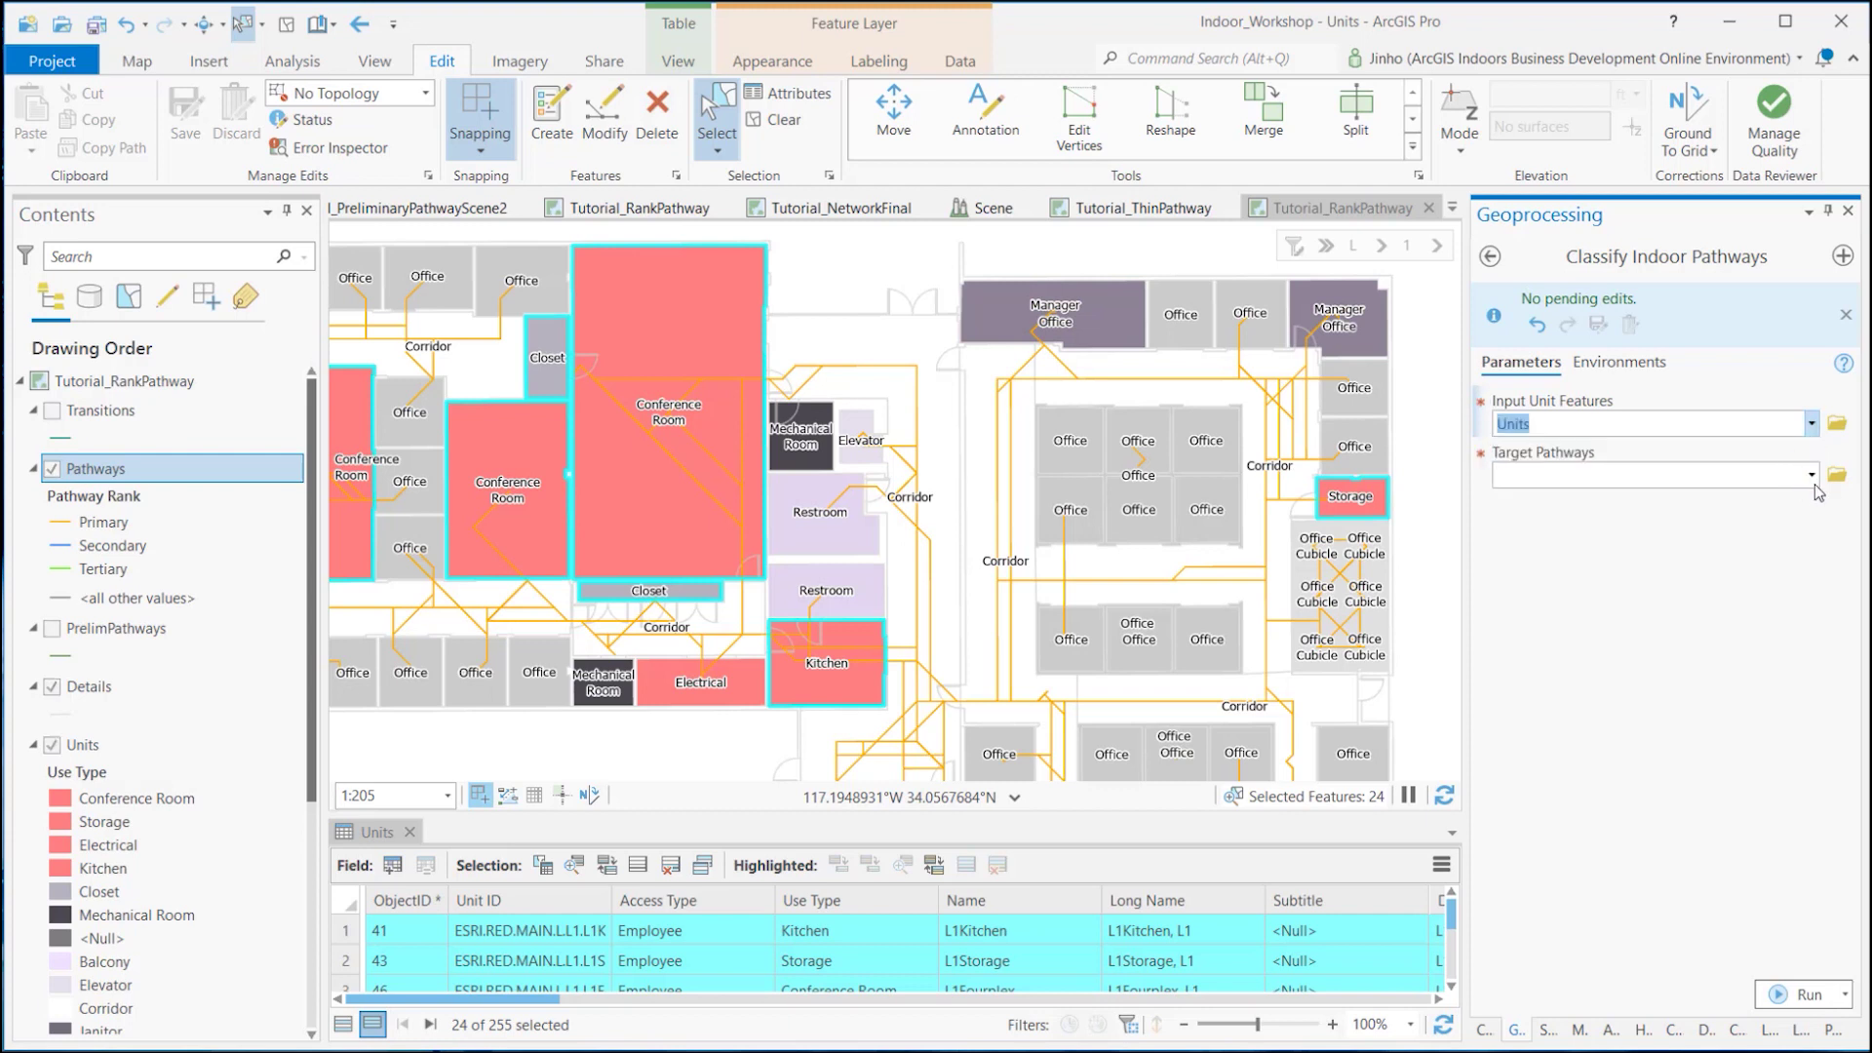
click(1812, 478)
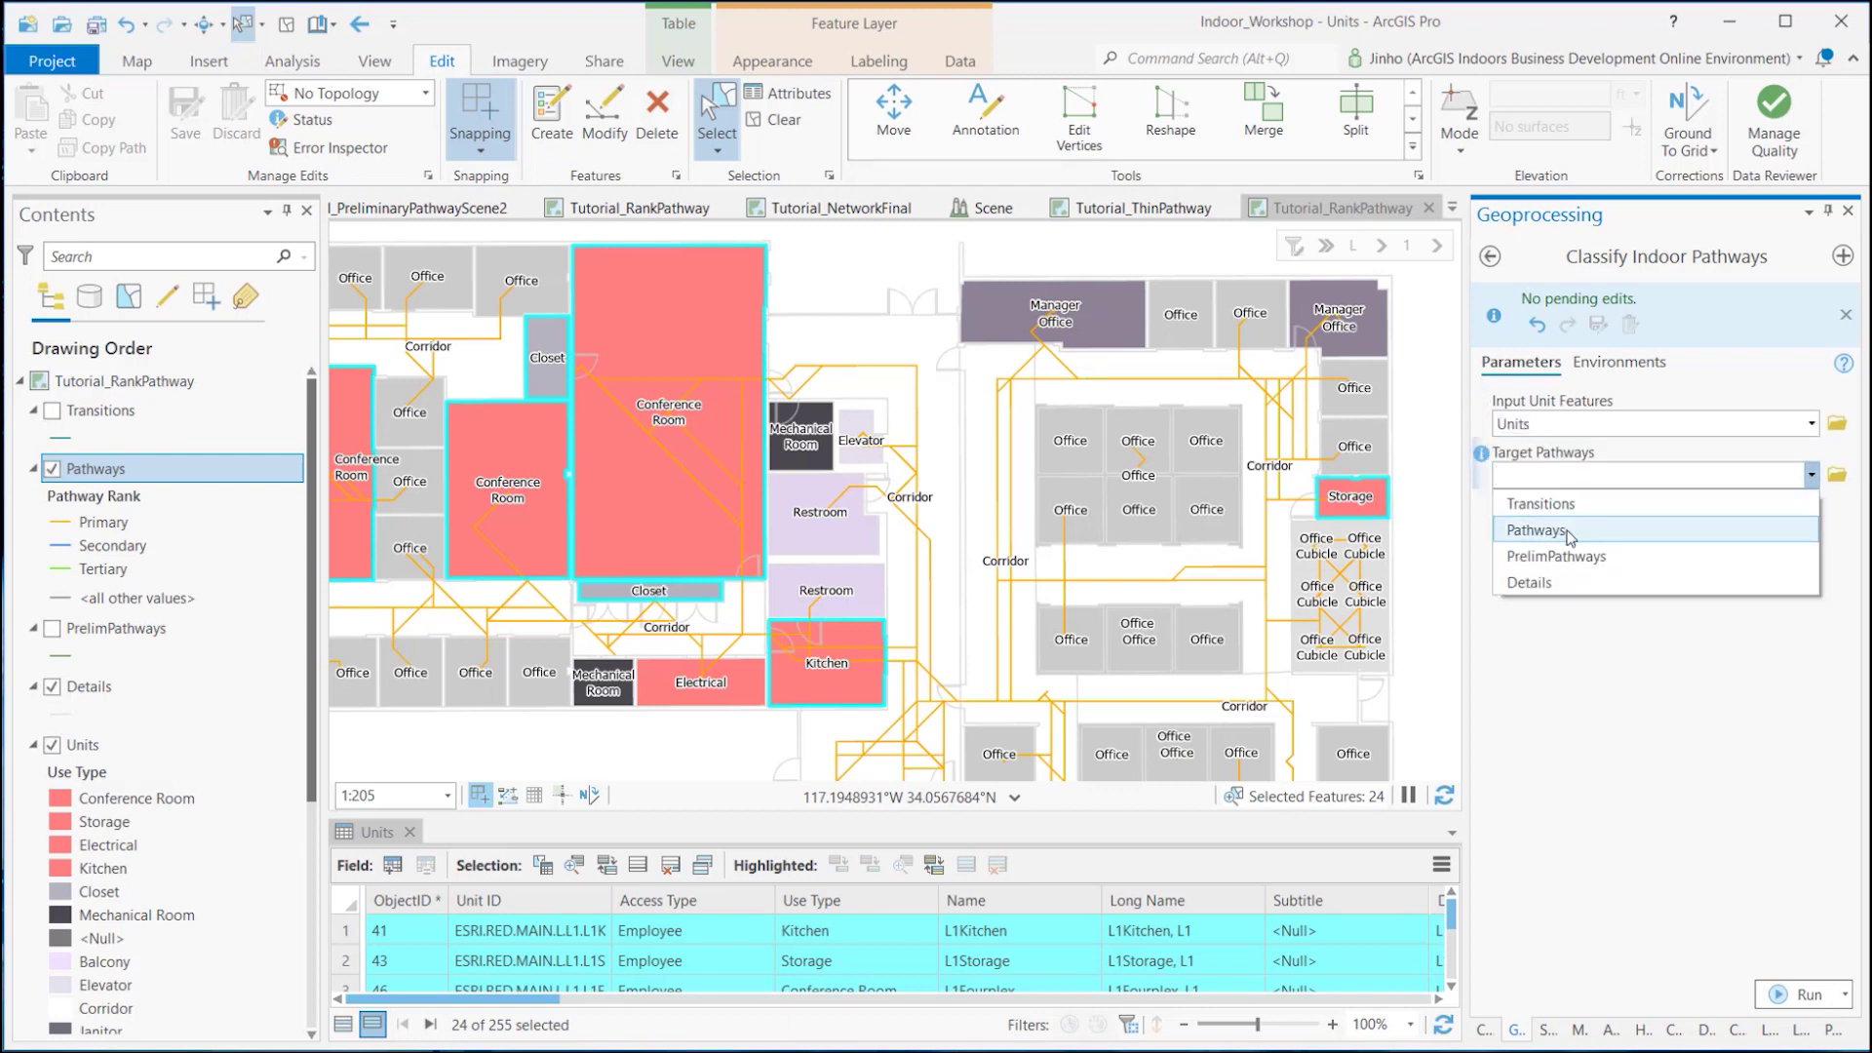
click(1664, 530)
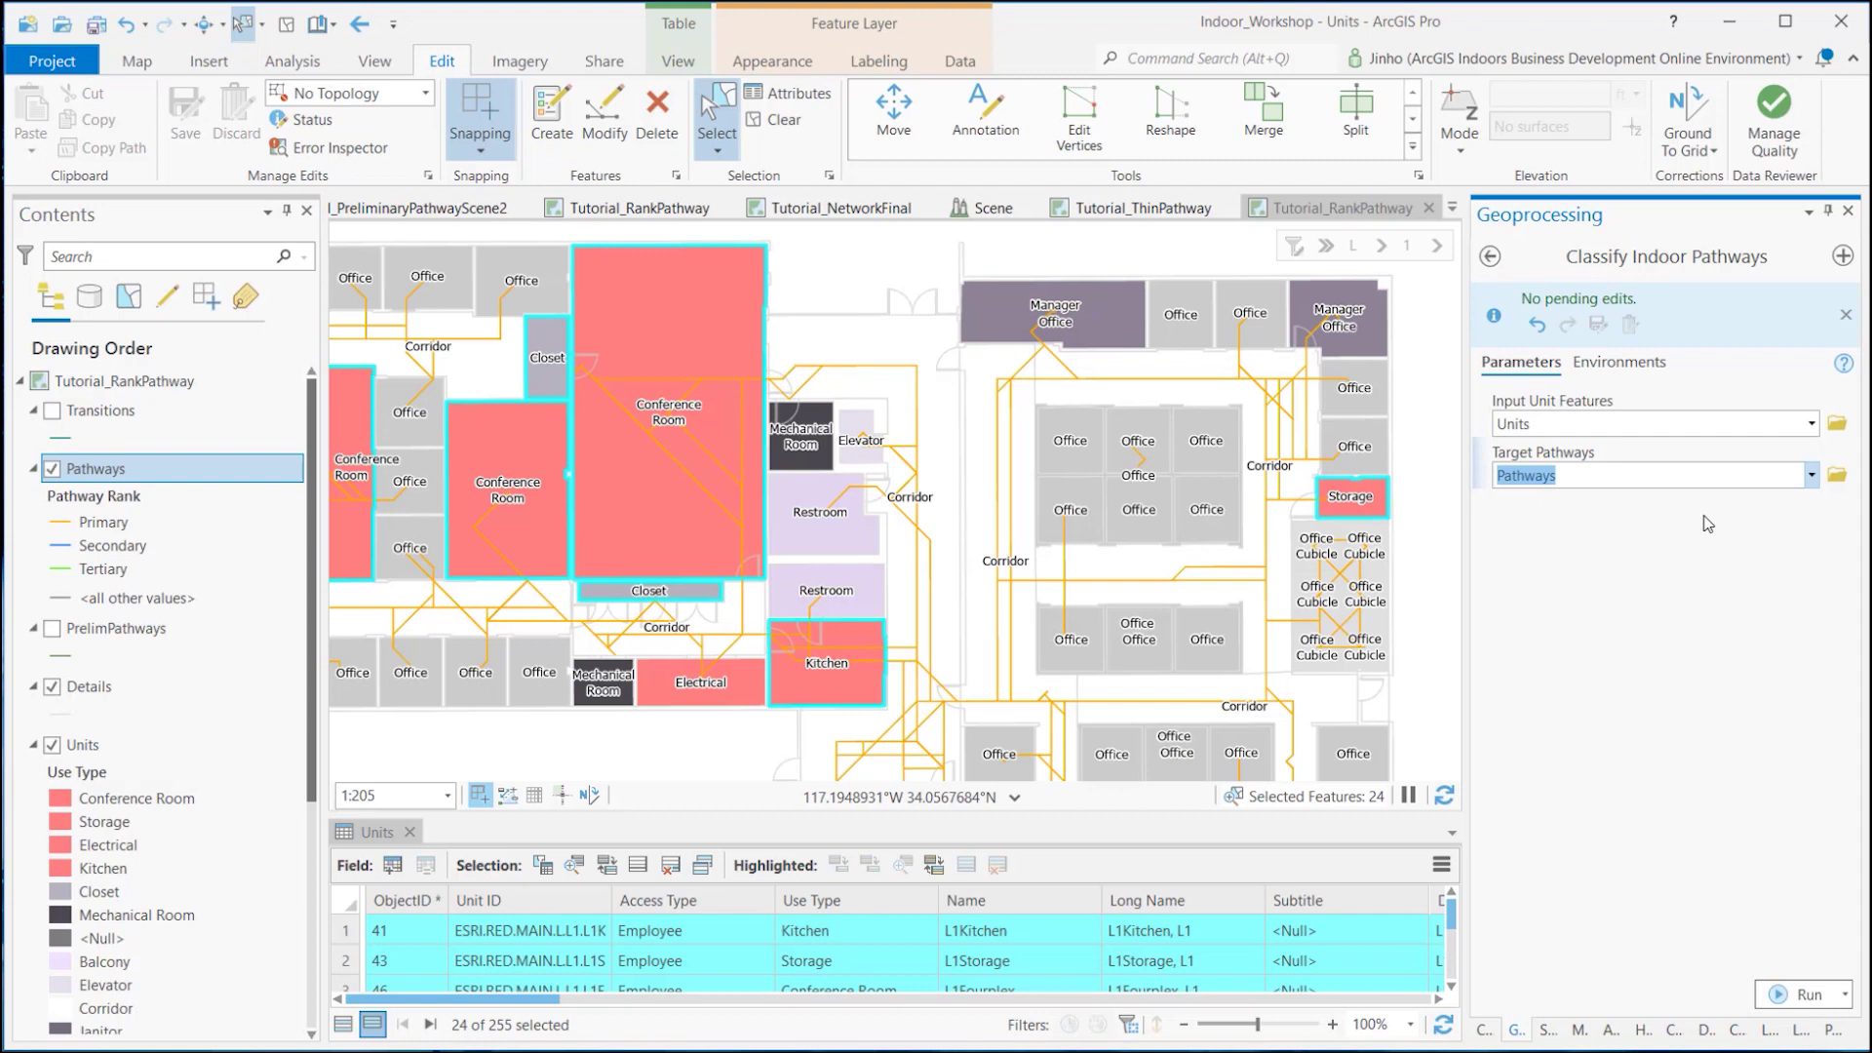
click(1752, 993)
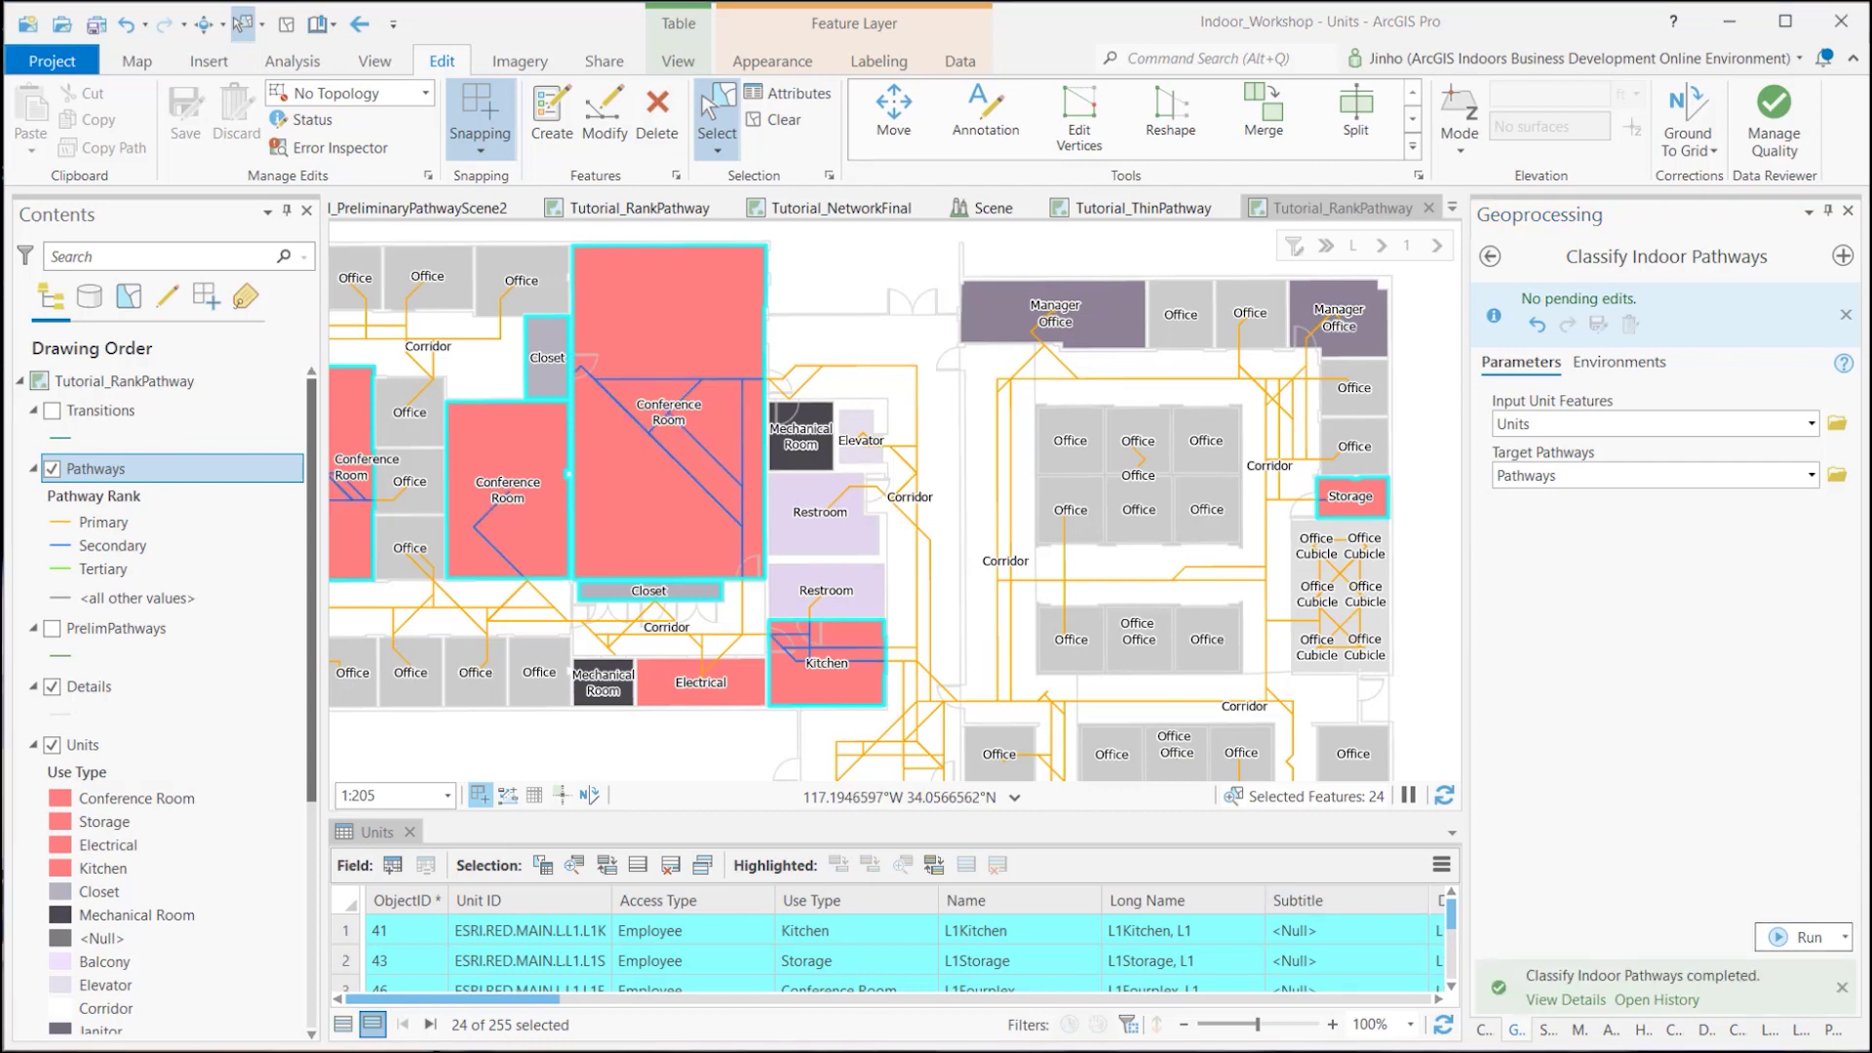
click(1544, 1032)
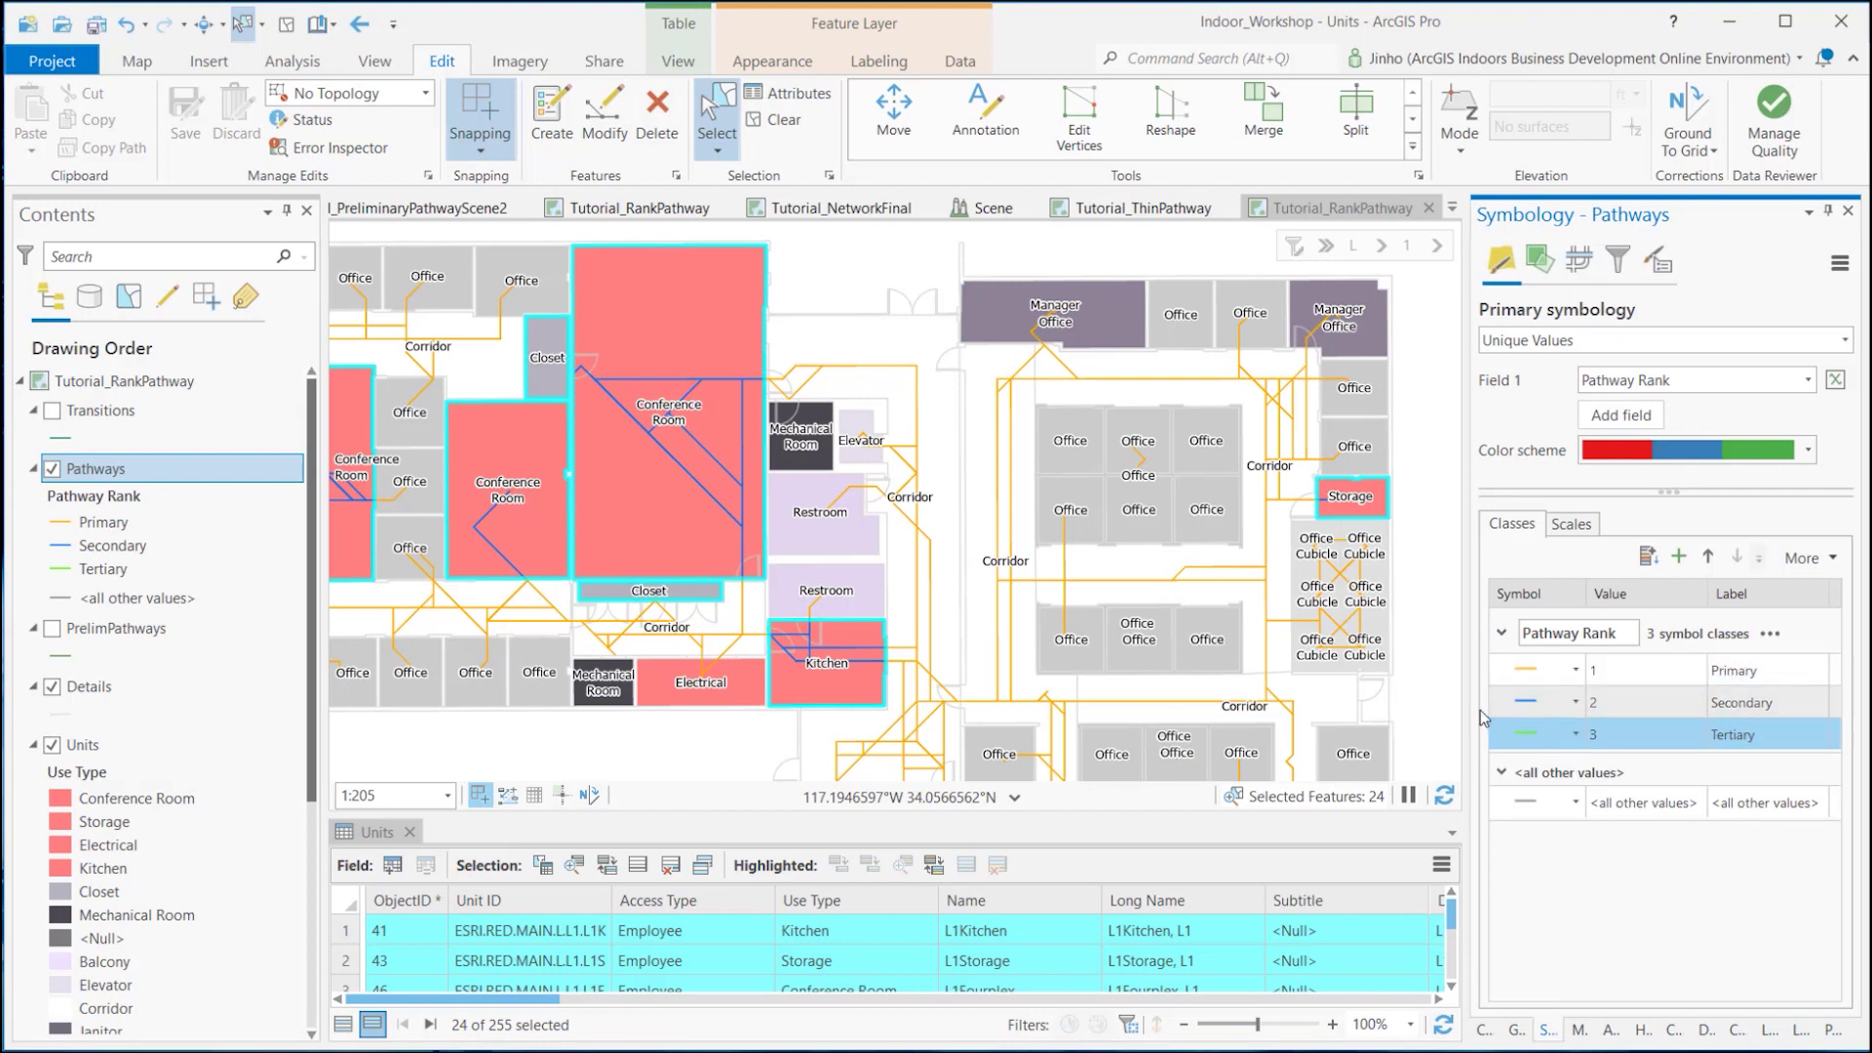
Step: Show rank counts in Pathways symbology (831 Primary, 138 Secondary, 0 Tertiary) and clear the unit selection
drag(1471, 710, 1364, 727)
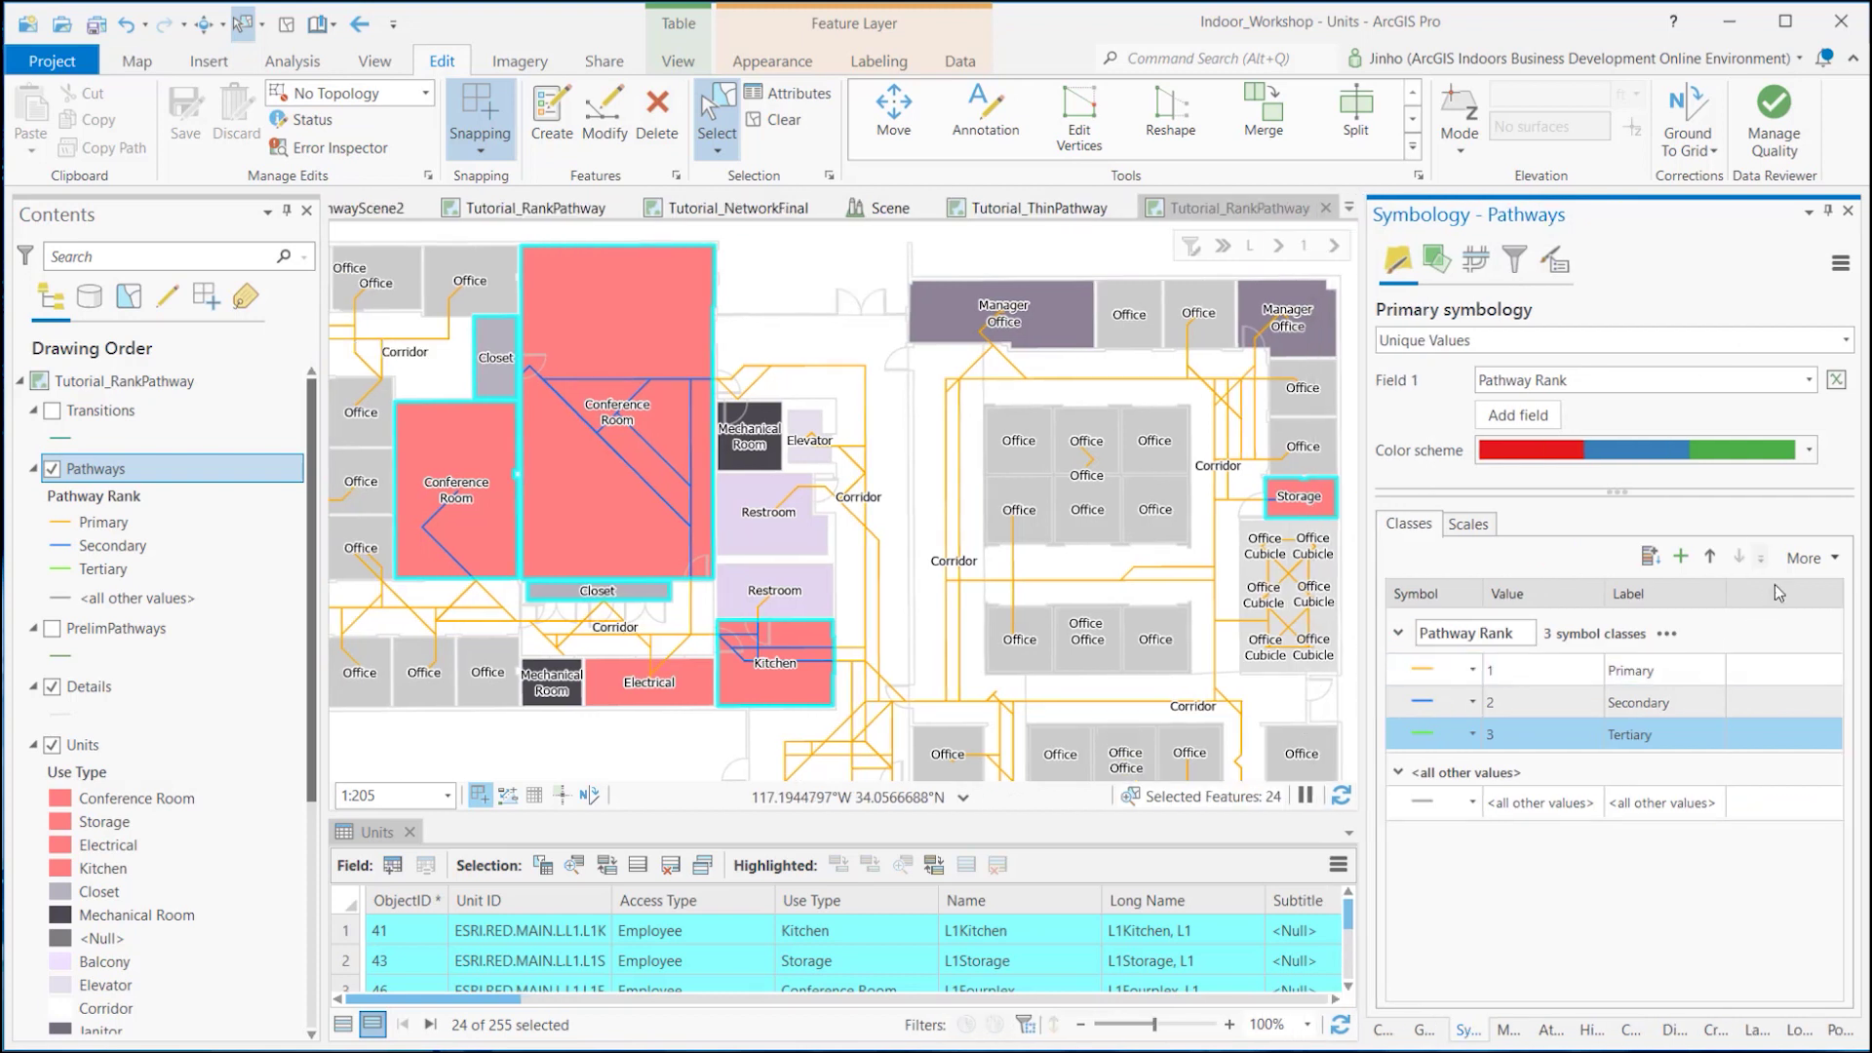
click(1831, 567)
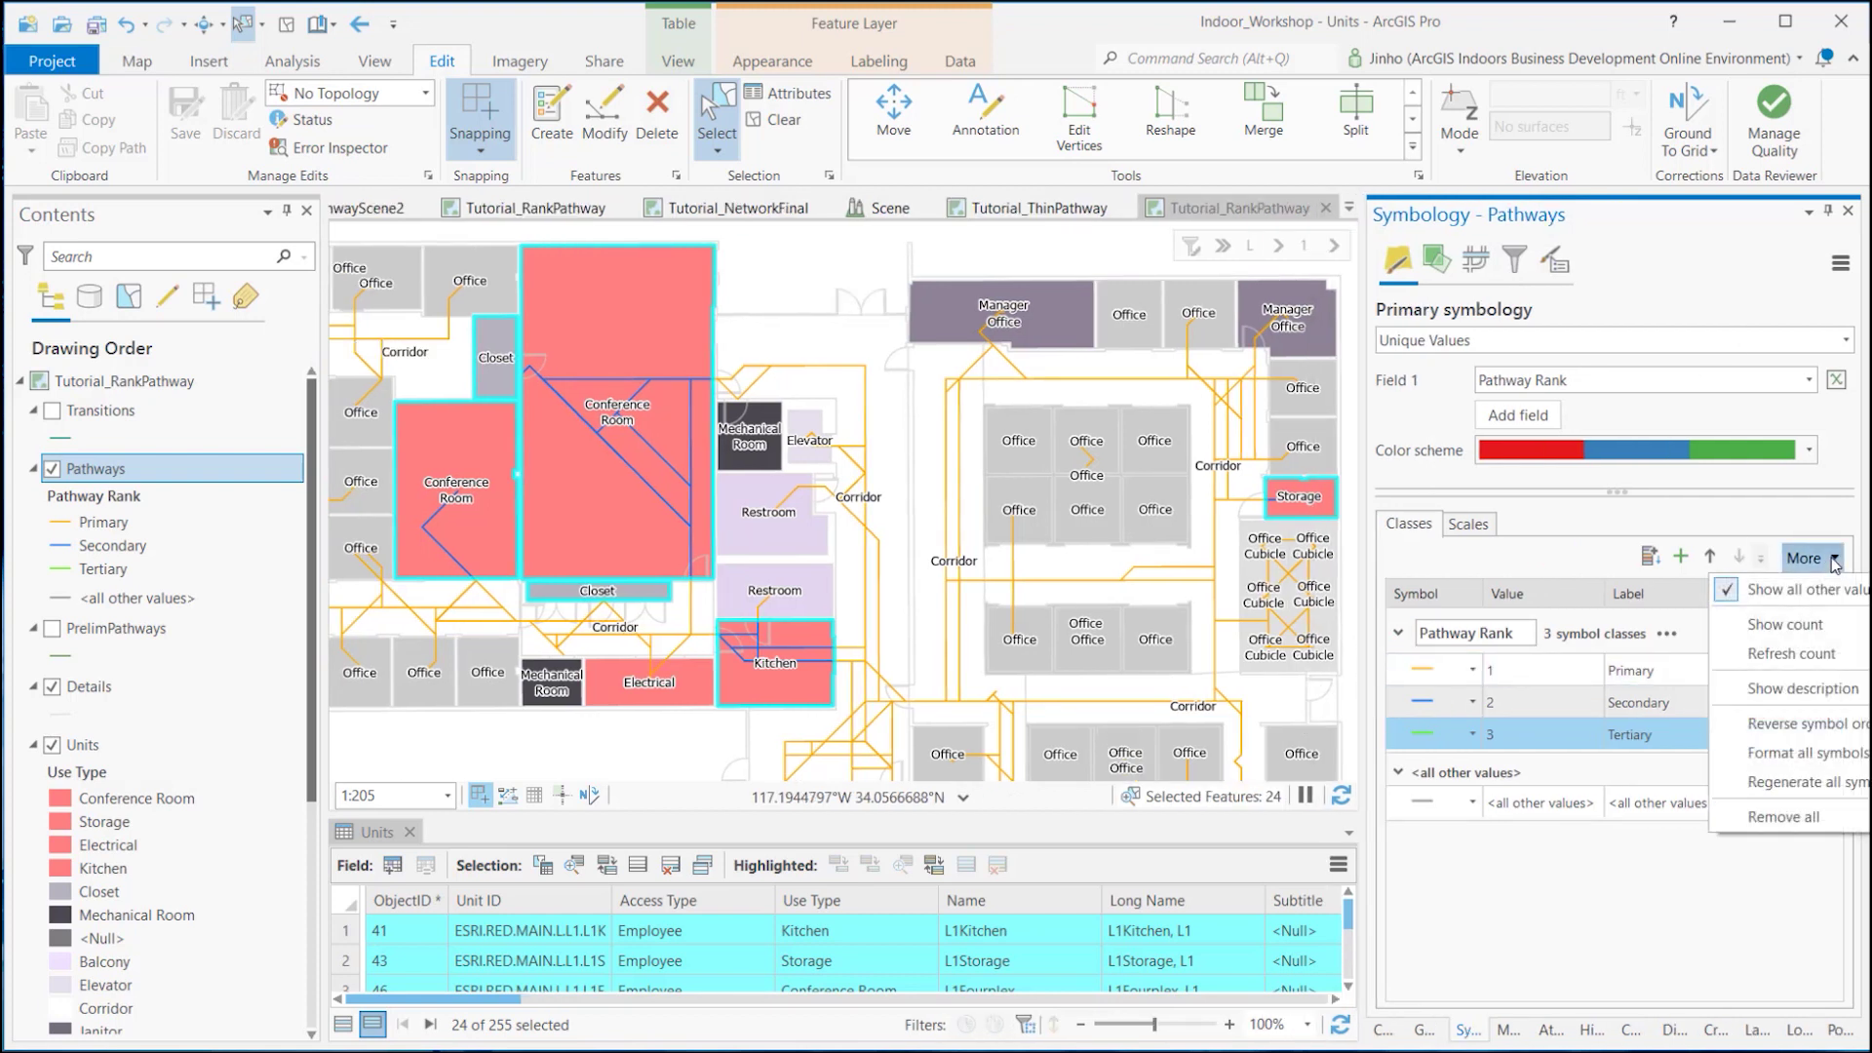
click(1830, 626)
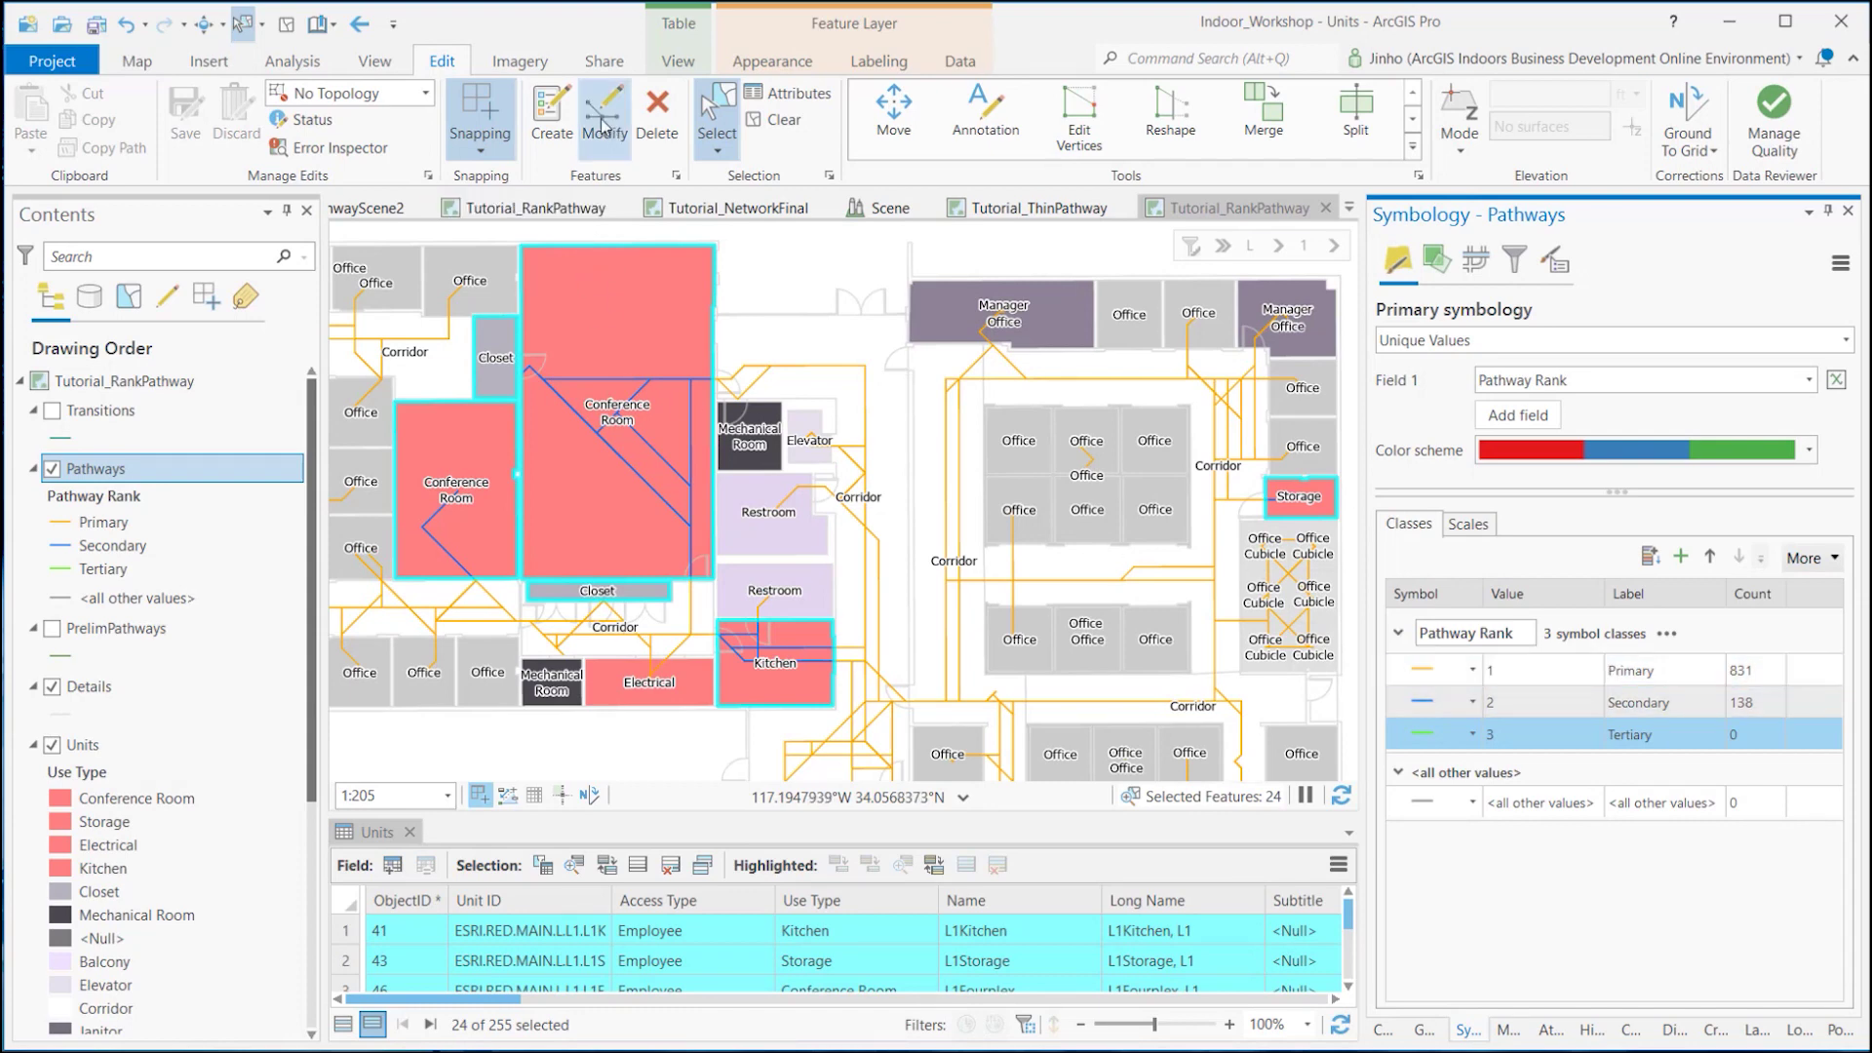
click(783, 120)
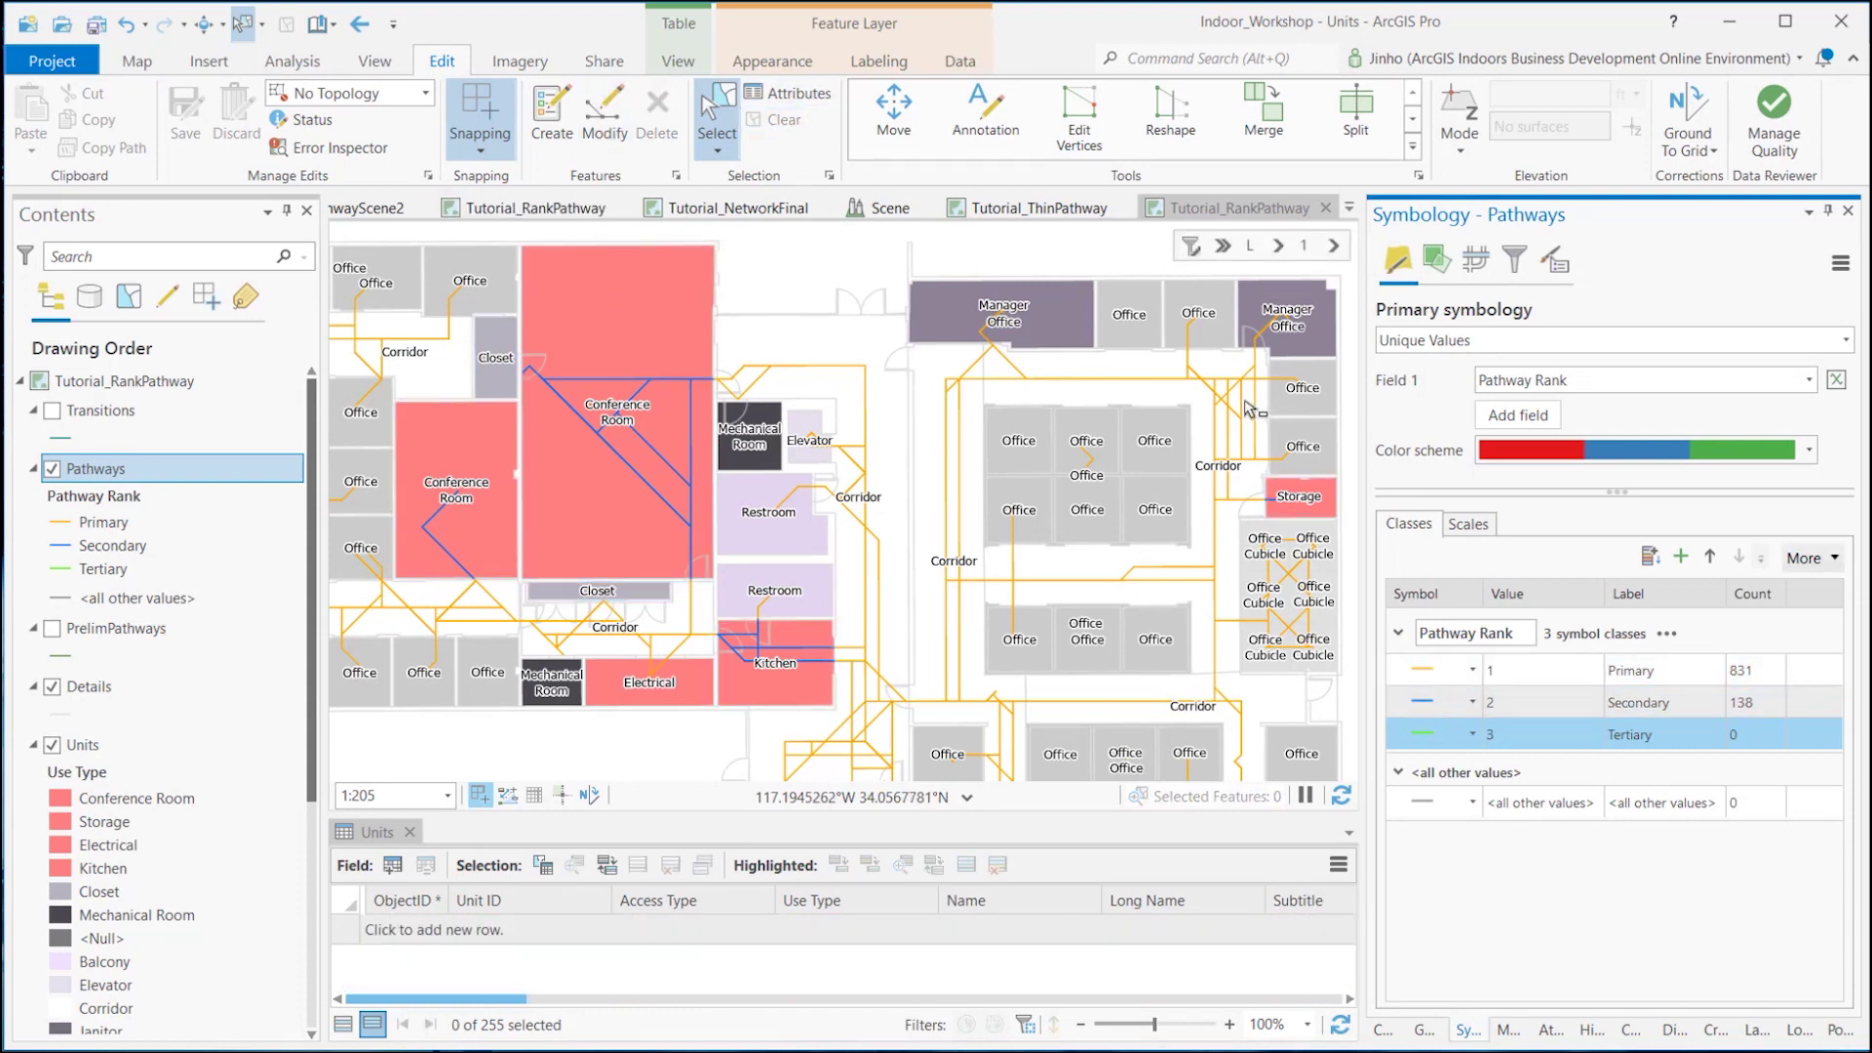
Step: Zoom out, switch to floor 3, and zoom in on the storage and conference rooms with Secondary pathways
scroll(1346, 290, down, 2)
scroll(1346, 290, down, 1)
click(1336, 250)
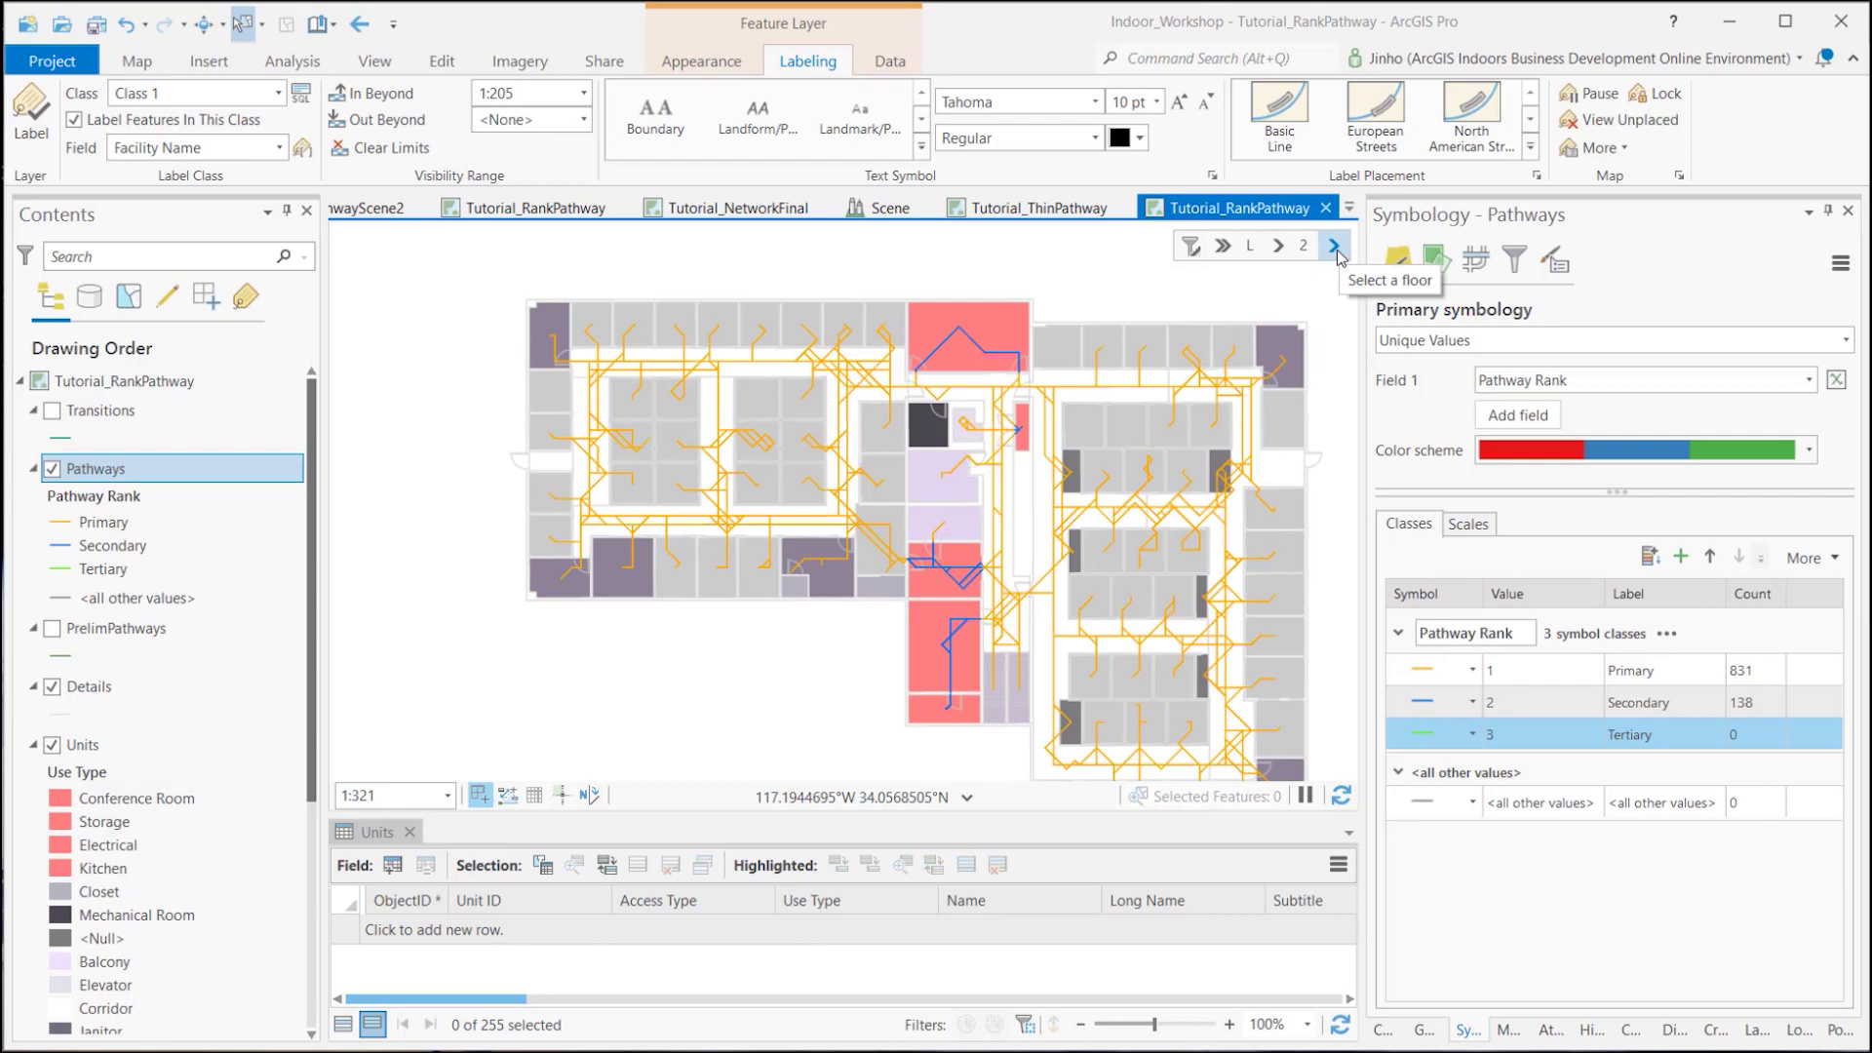
click(1334, 245)
click(1317, 281)
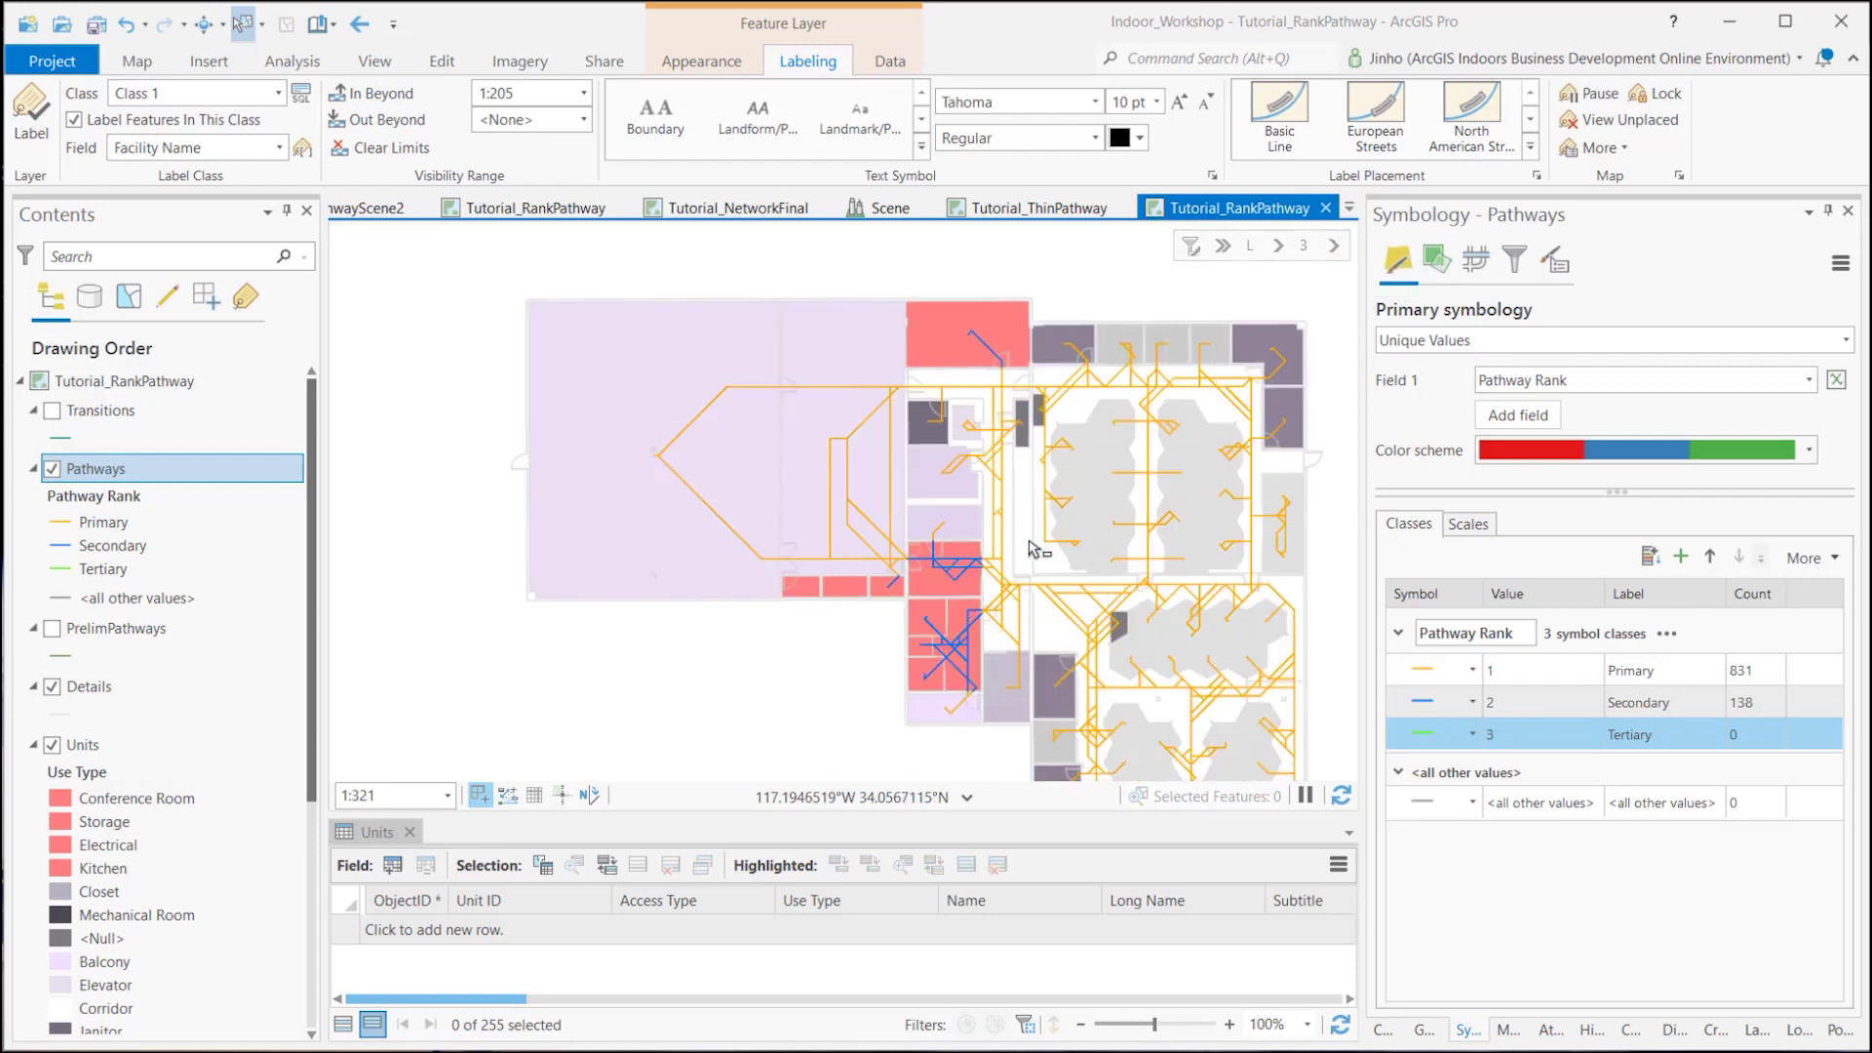
scroll(941, 512, up, 3)
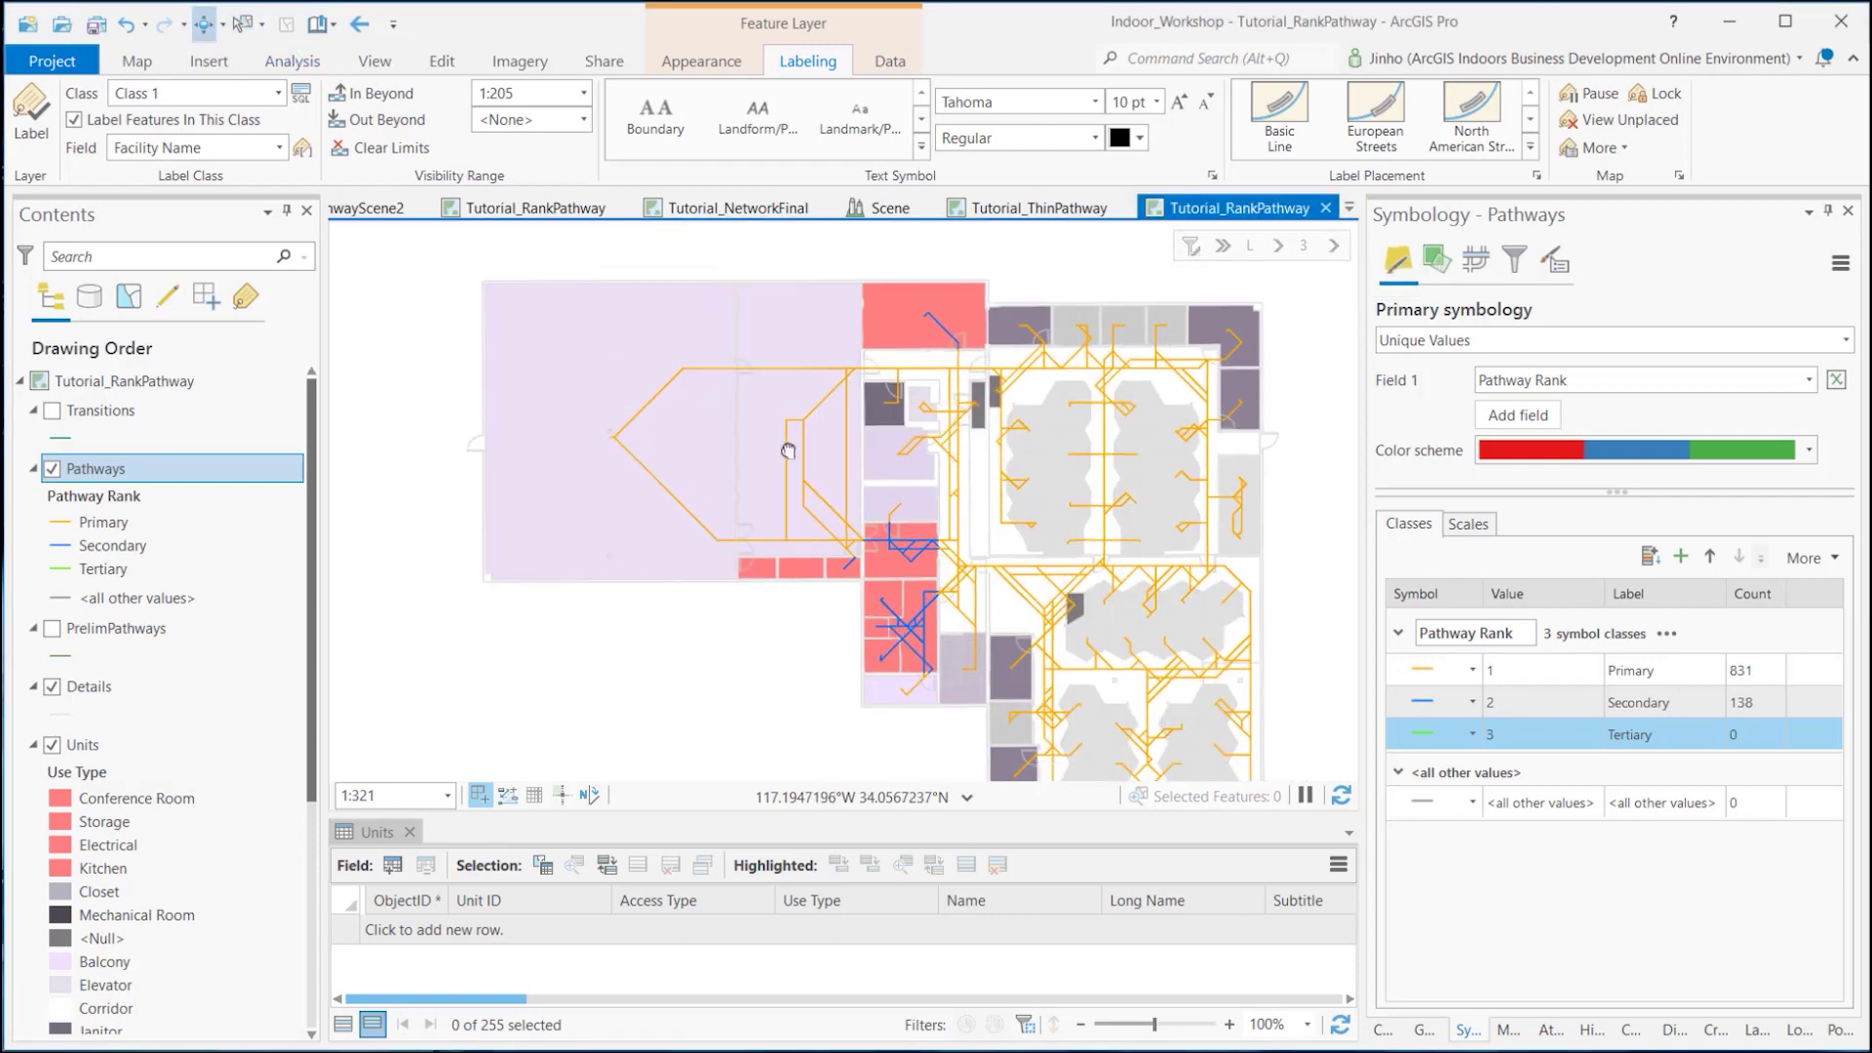
scroll(760, 521, up, 3)
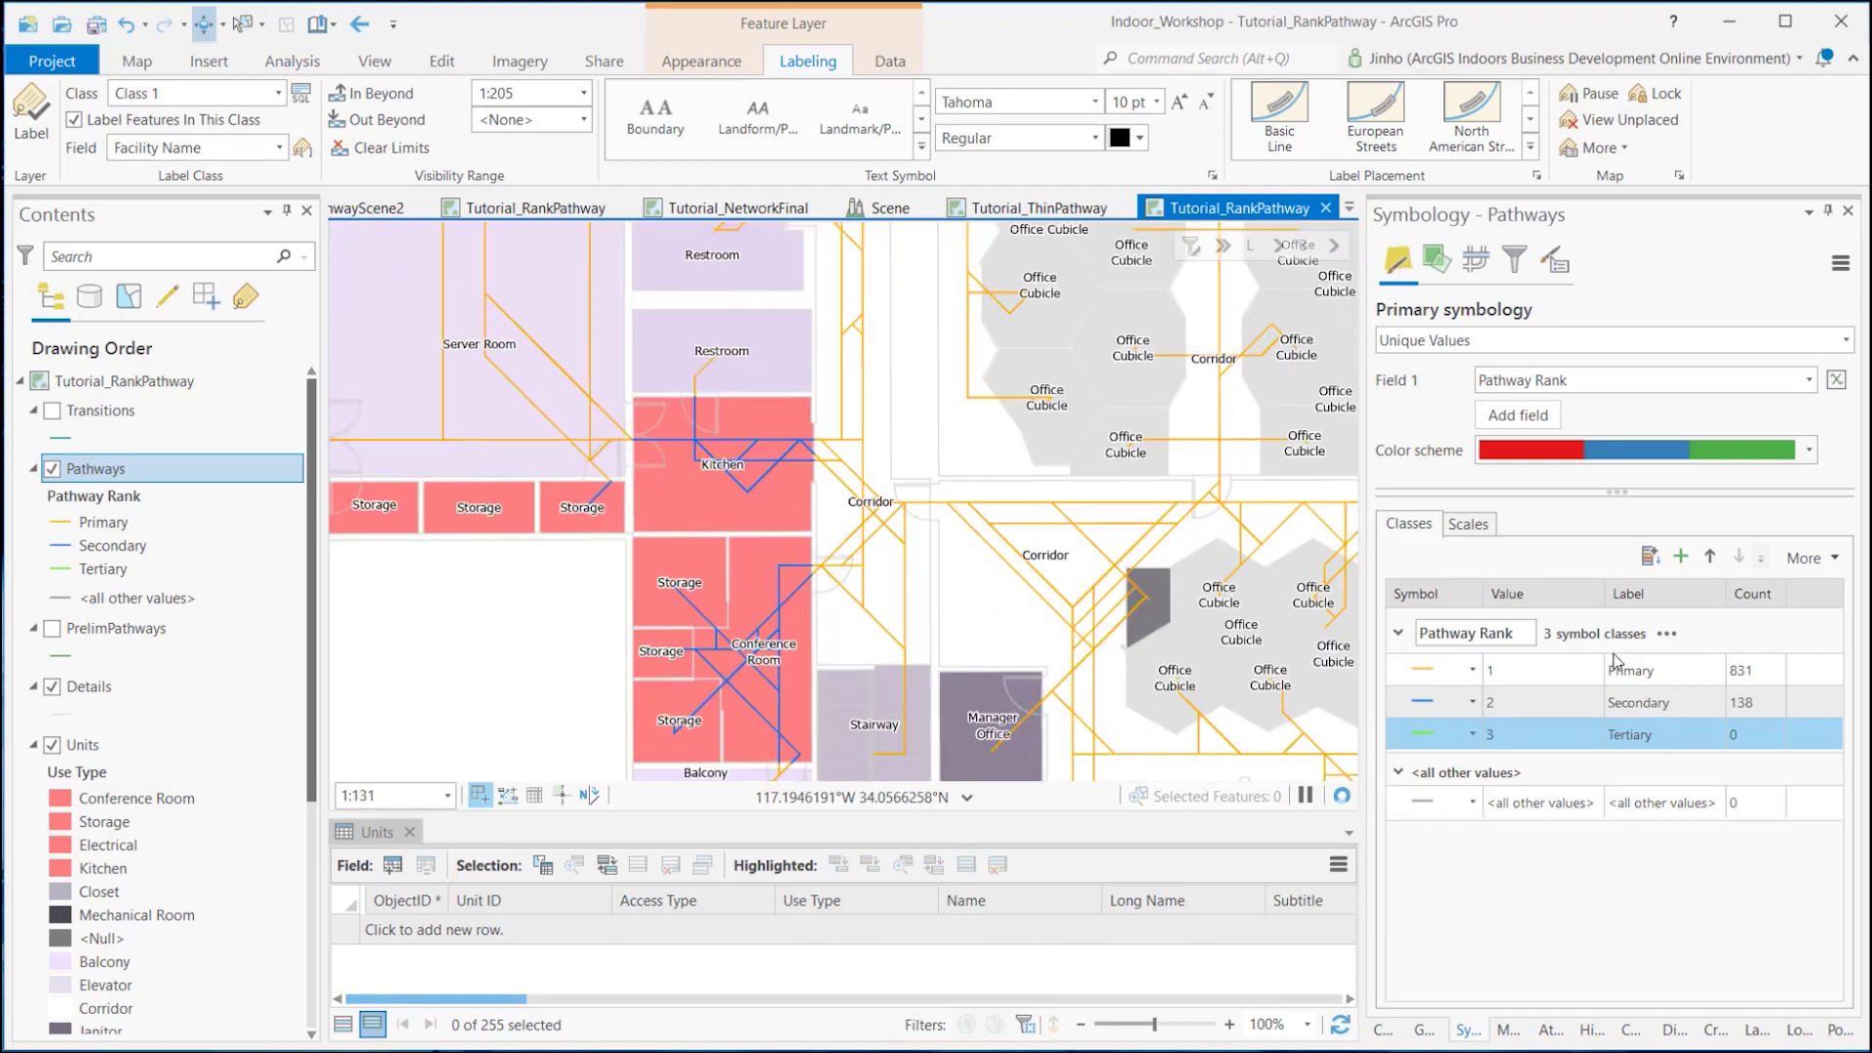